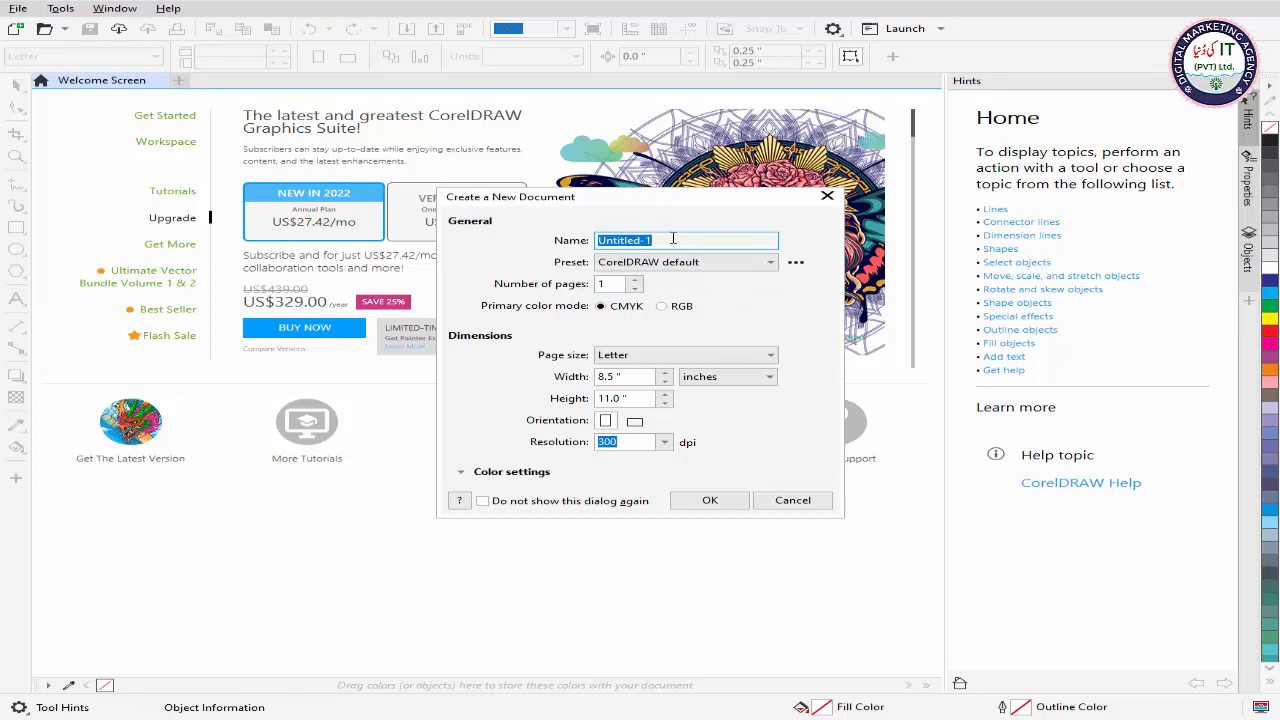
Step: Name the new document Class-1, keeping it at one page
key("BackSpace")
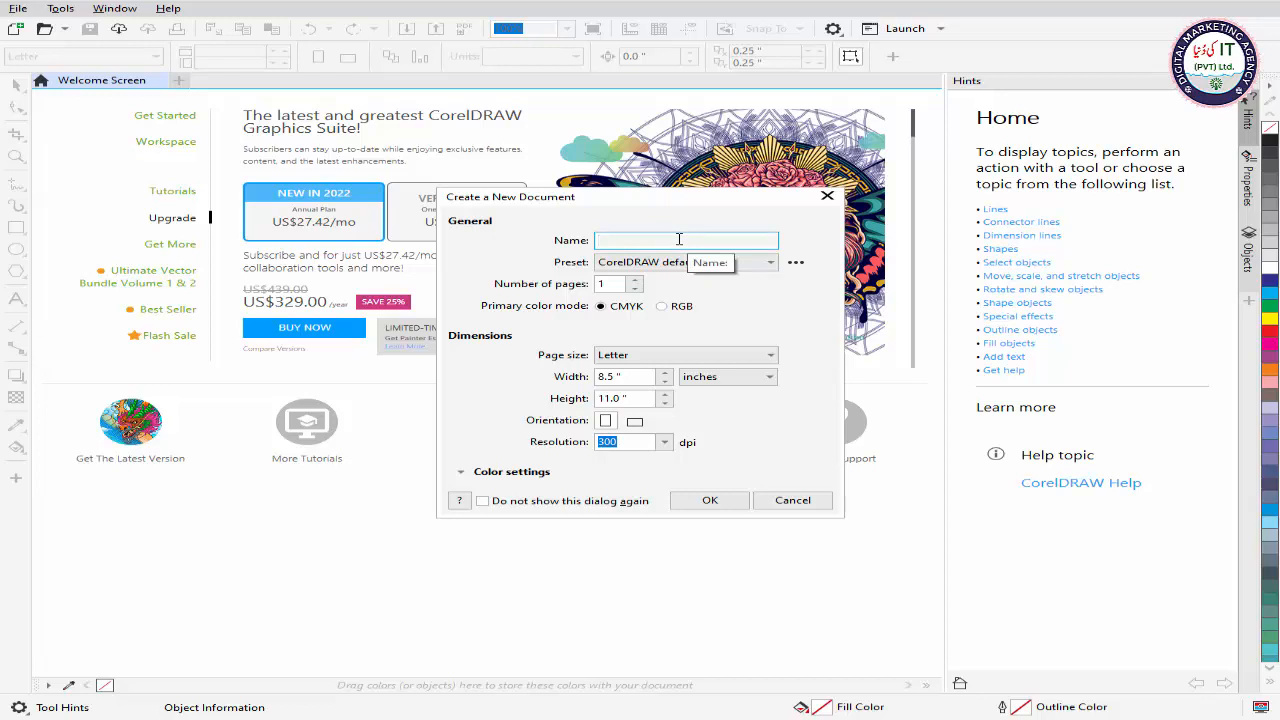
type("Class-1")
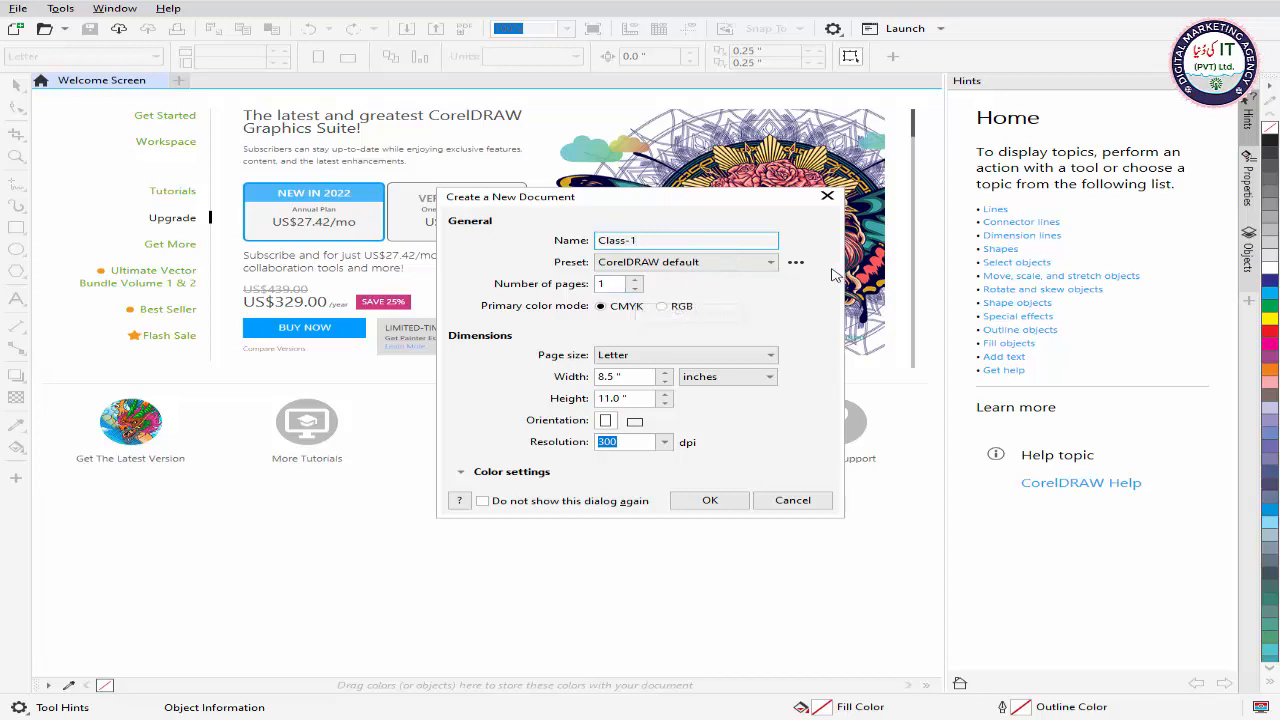
left_click(637, 287)
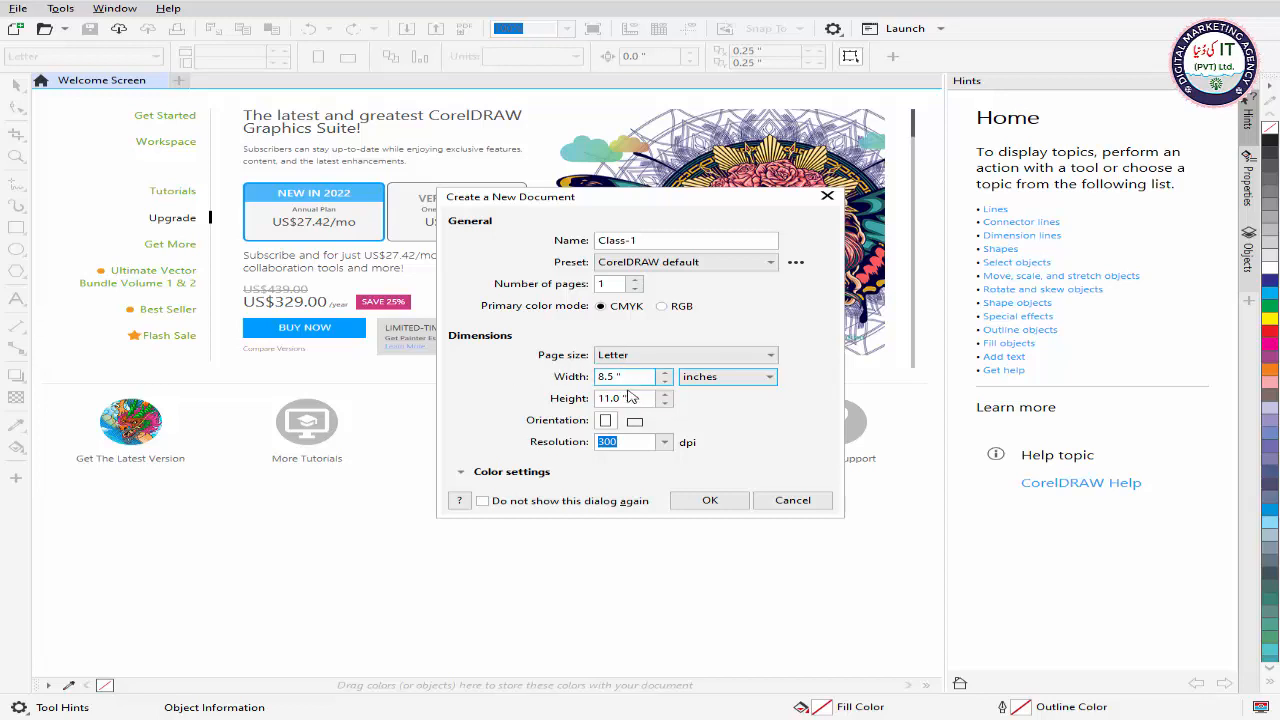
left_click(764, 380)
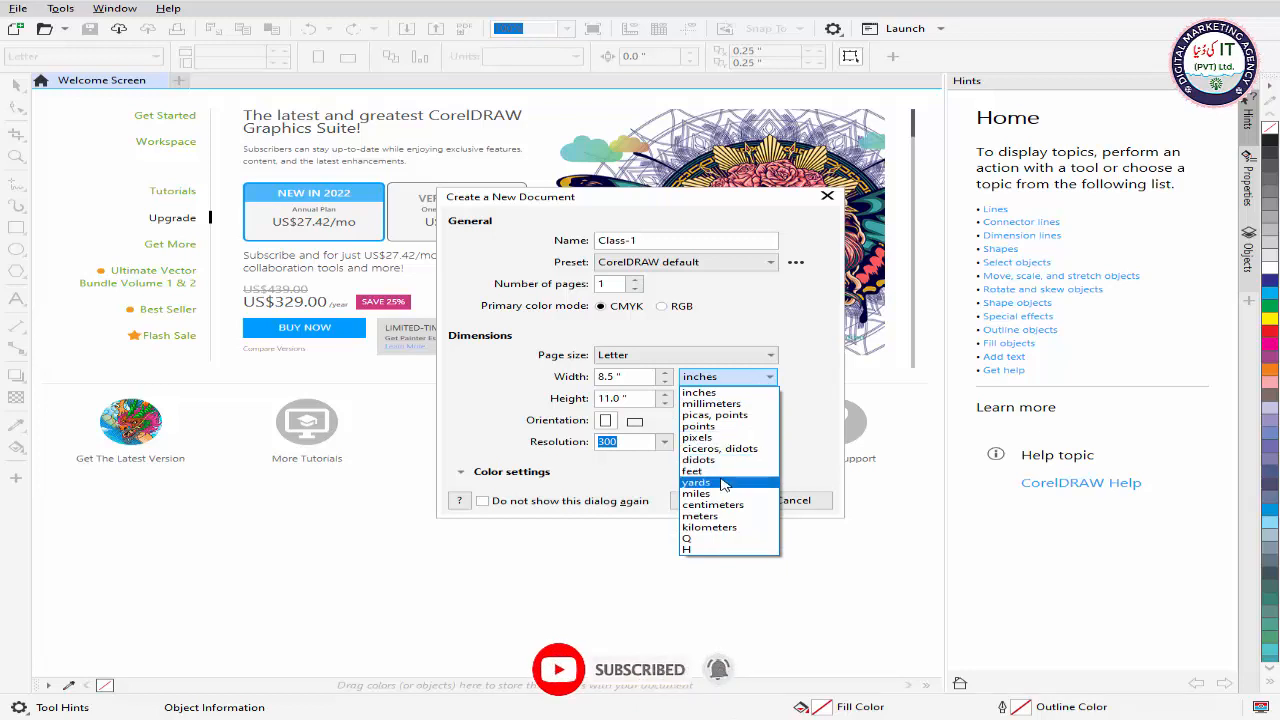
left_click(800, 392)
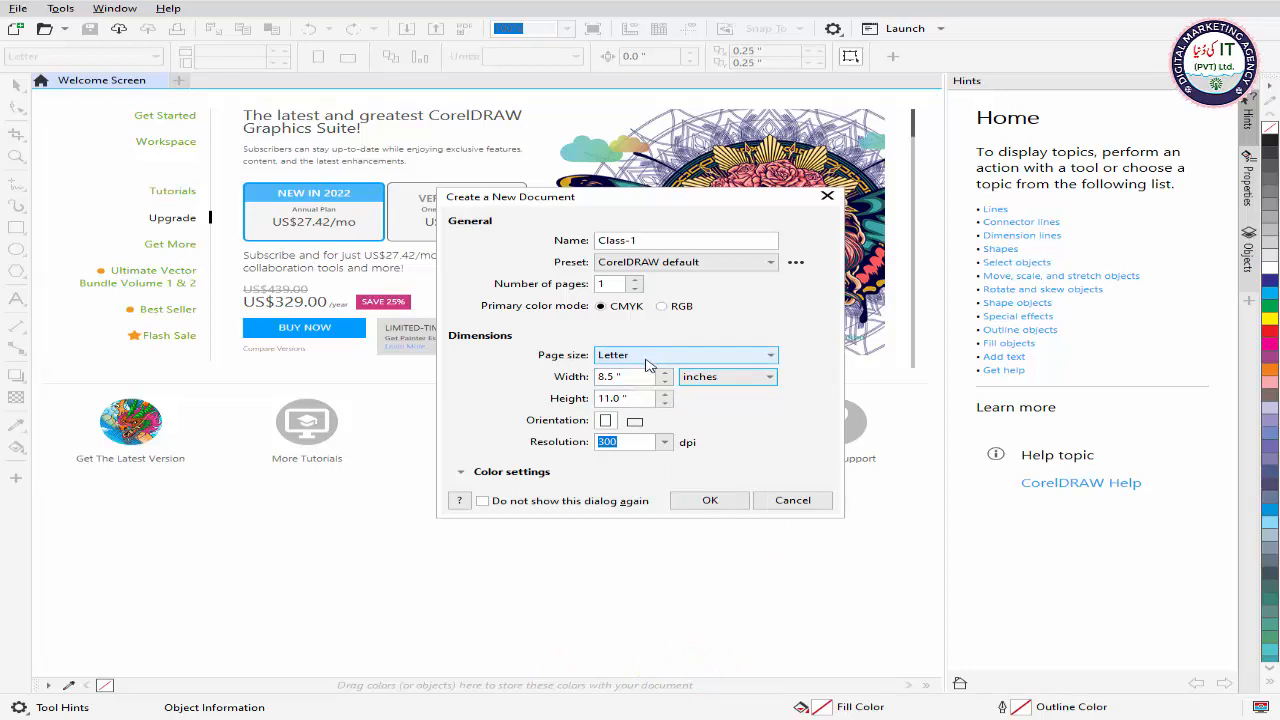
left_click(734, 362)
left_click(666, 360)
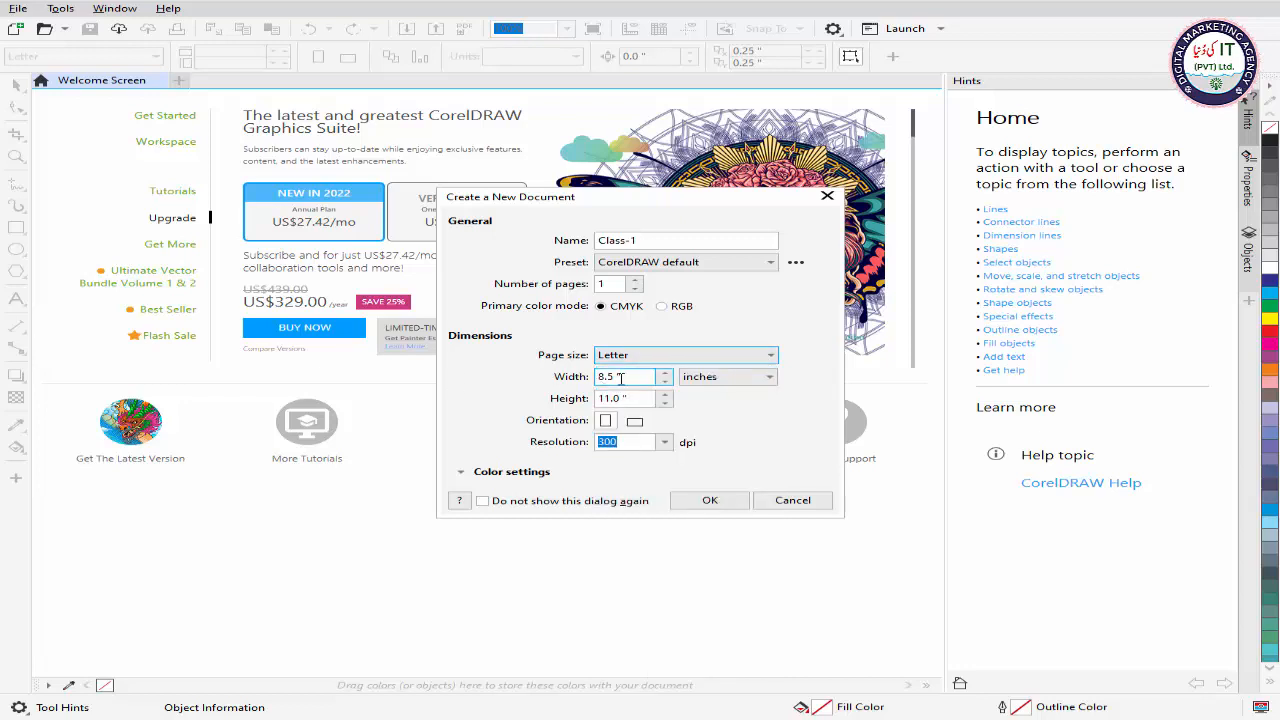
Step: Set the document units to pixels with a width and height of 1080 px, and create the document
left_click(728, 376)
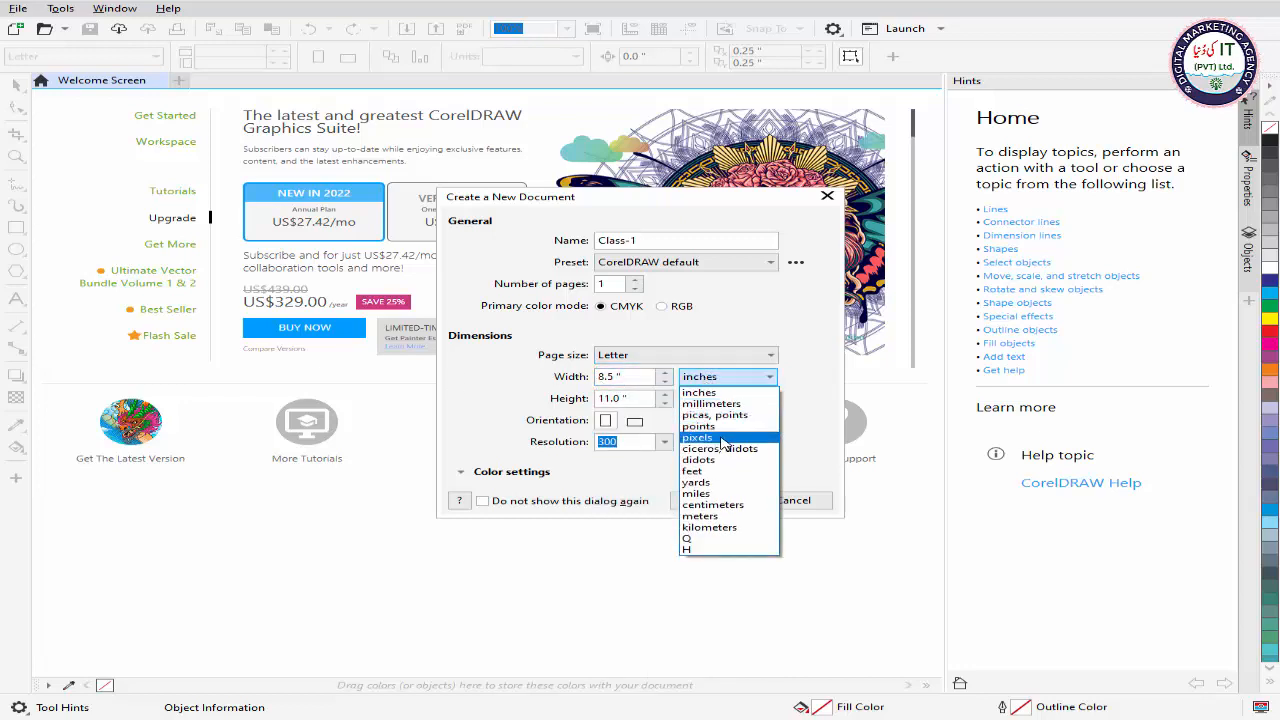
left_click(722, 438)
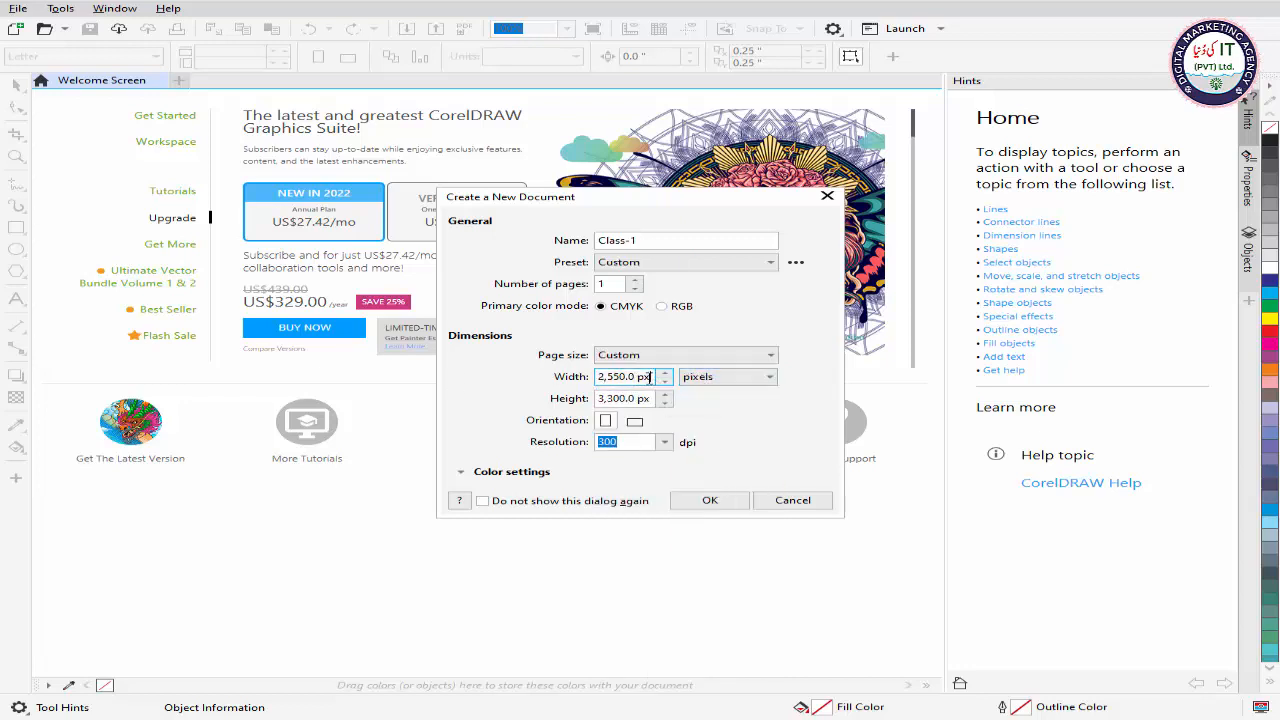
left_click_drag(650, 376, 598, 377)
type("1080")
key("Tab")
type("1080")
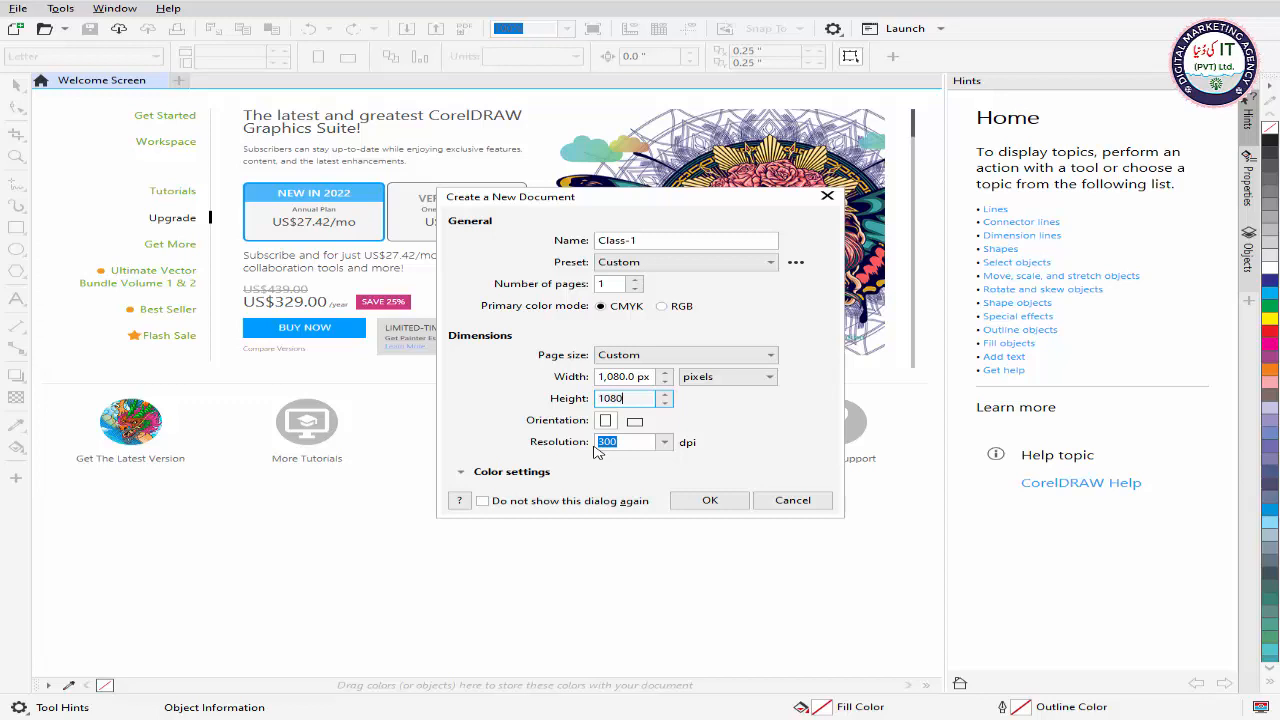
left_click(699, 501)
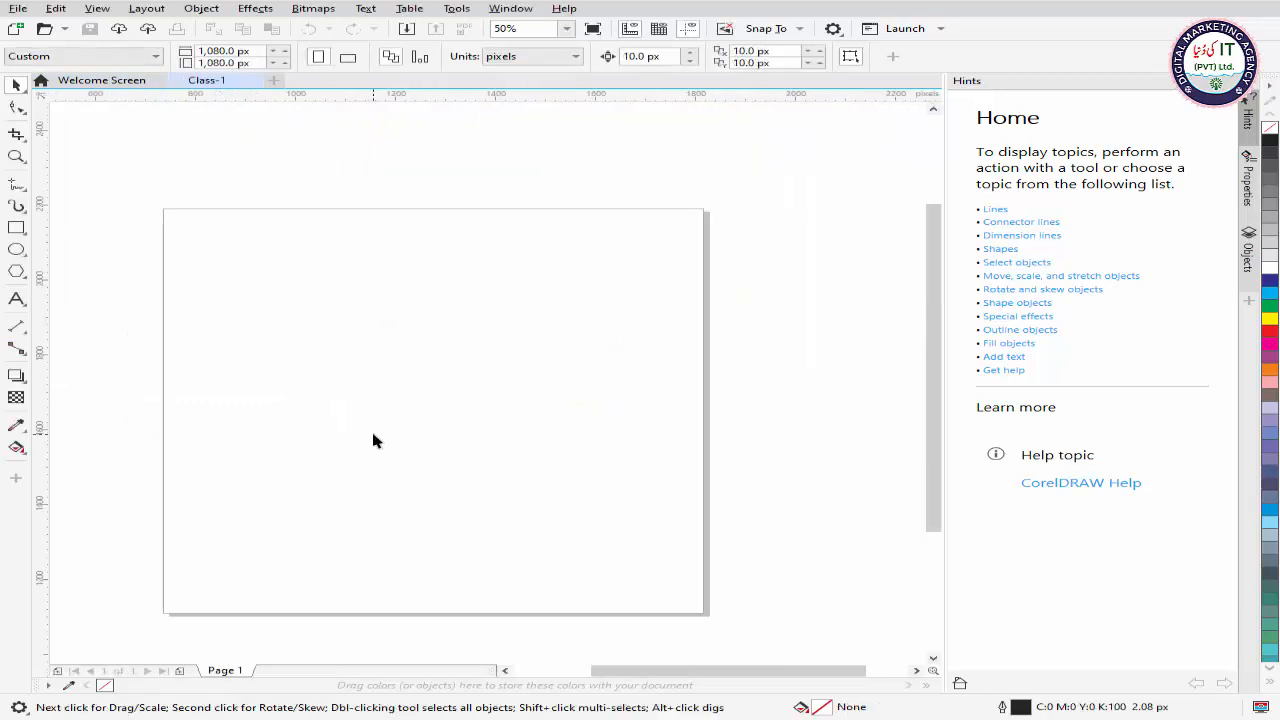
Step: Add a page-sized rectangle of 1080 by 1080 px that frames the page
scroll(236, 339, "down", 1)
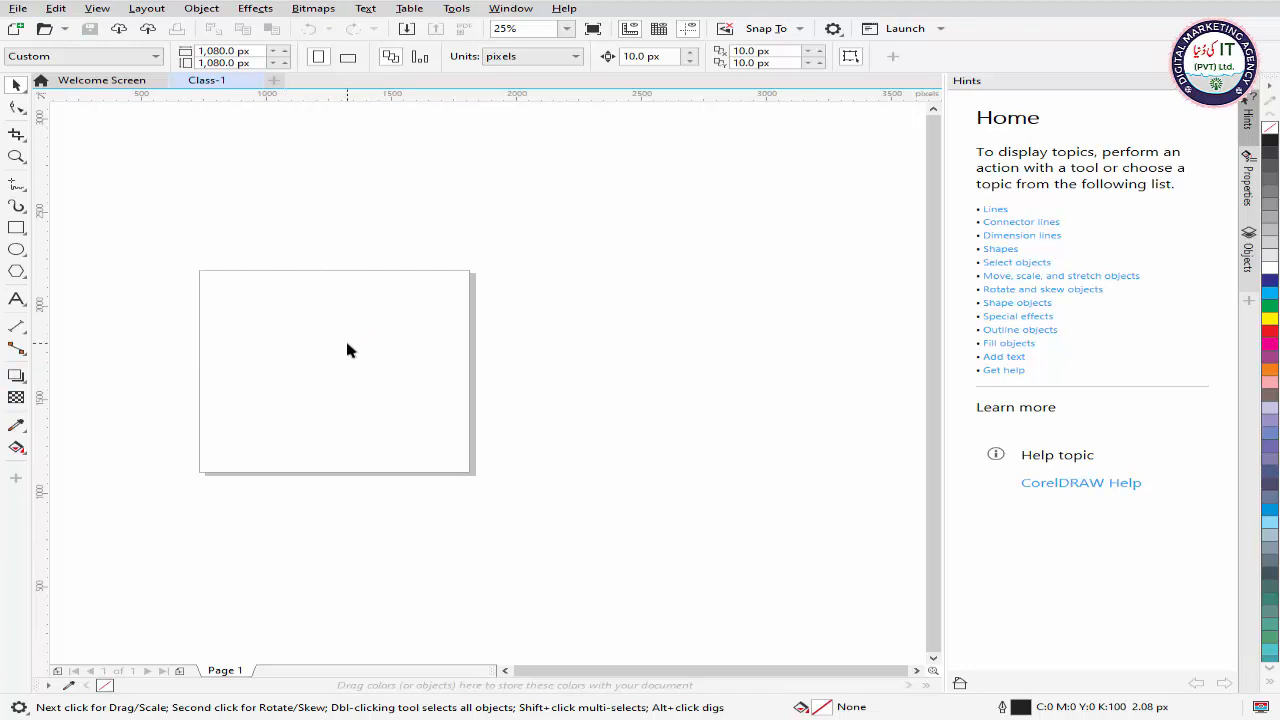
left_click_drag(201, 280, 305, 272)
left_click_drag(404, 254, 422, 460)
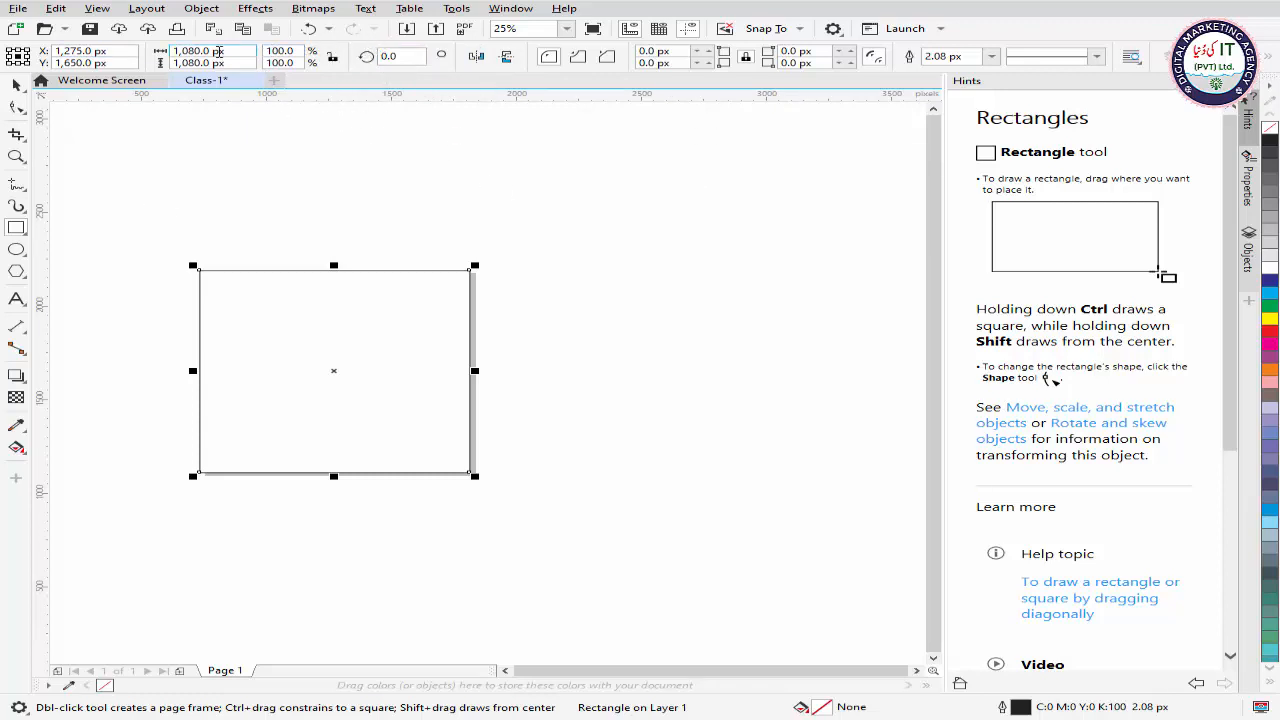
Step: Examine the Pick, Shape, Zoom, Crop, Rectangle and Artistic Media tools one after another
left_click(15, 88)
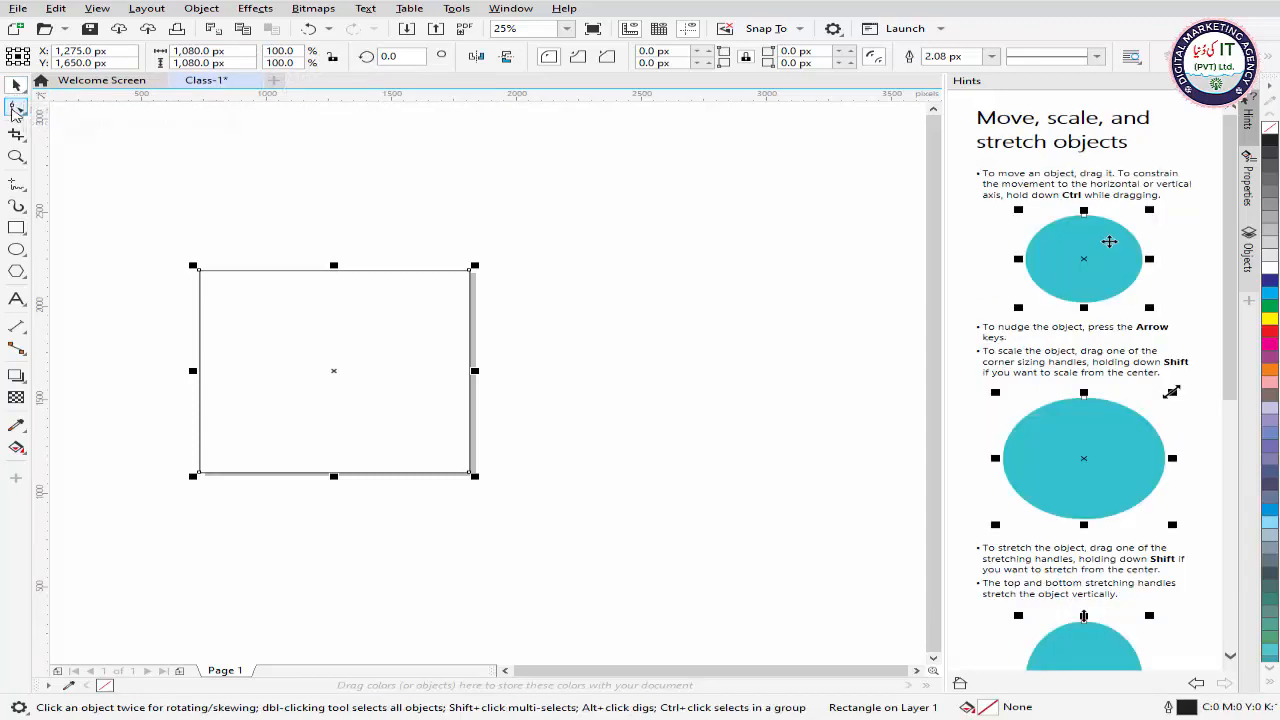
left_click(15, 110)
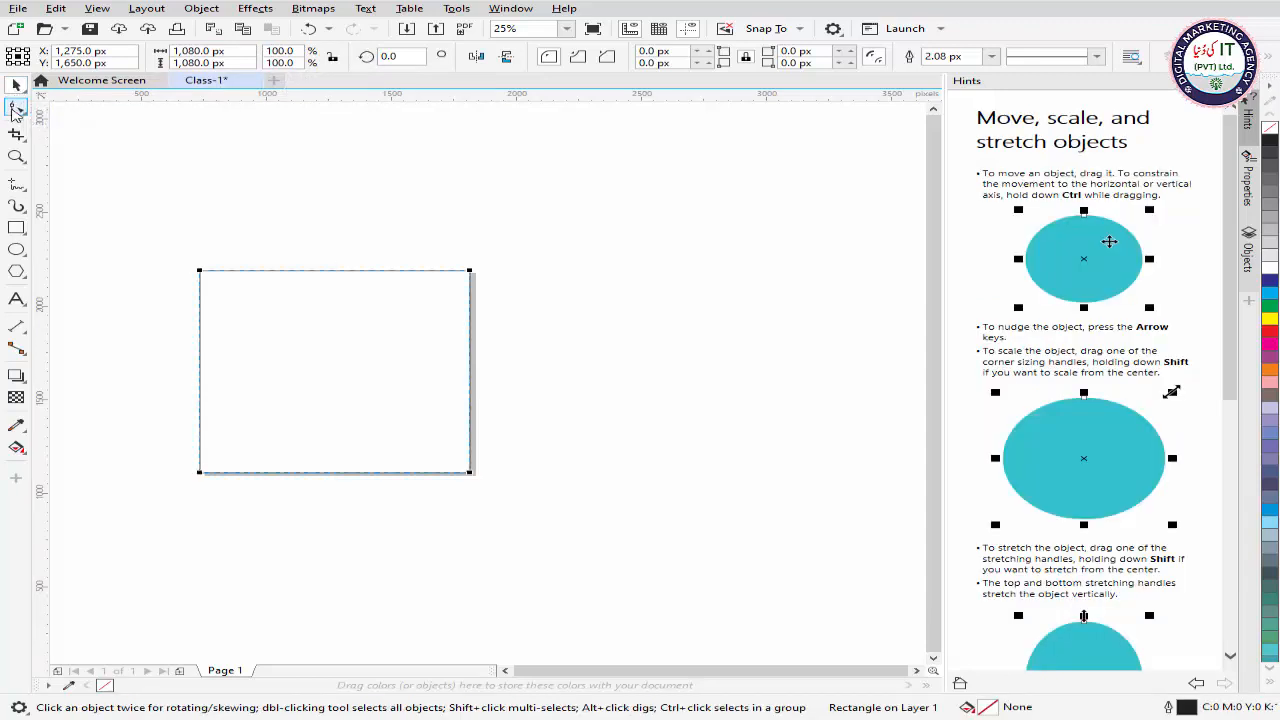
left_click(16, 156)
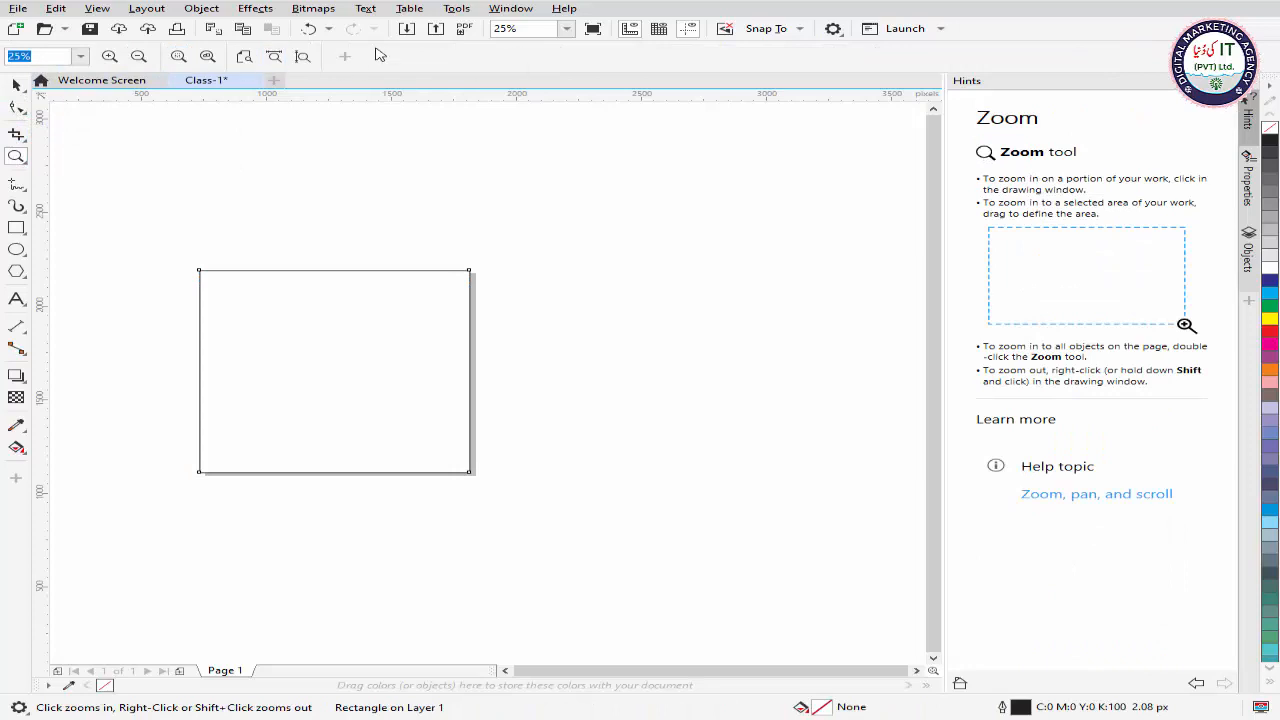
left_click(16, 134)
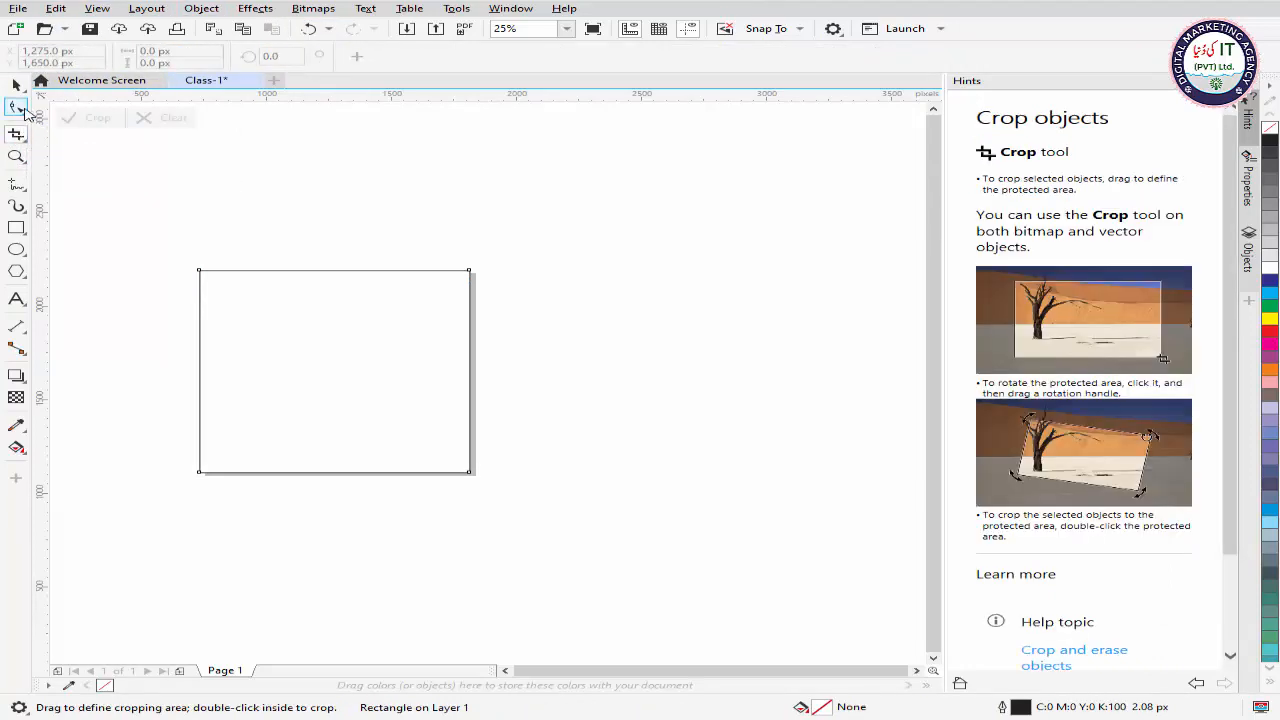
left_click(24, 113)
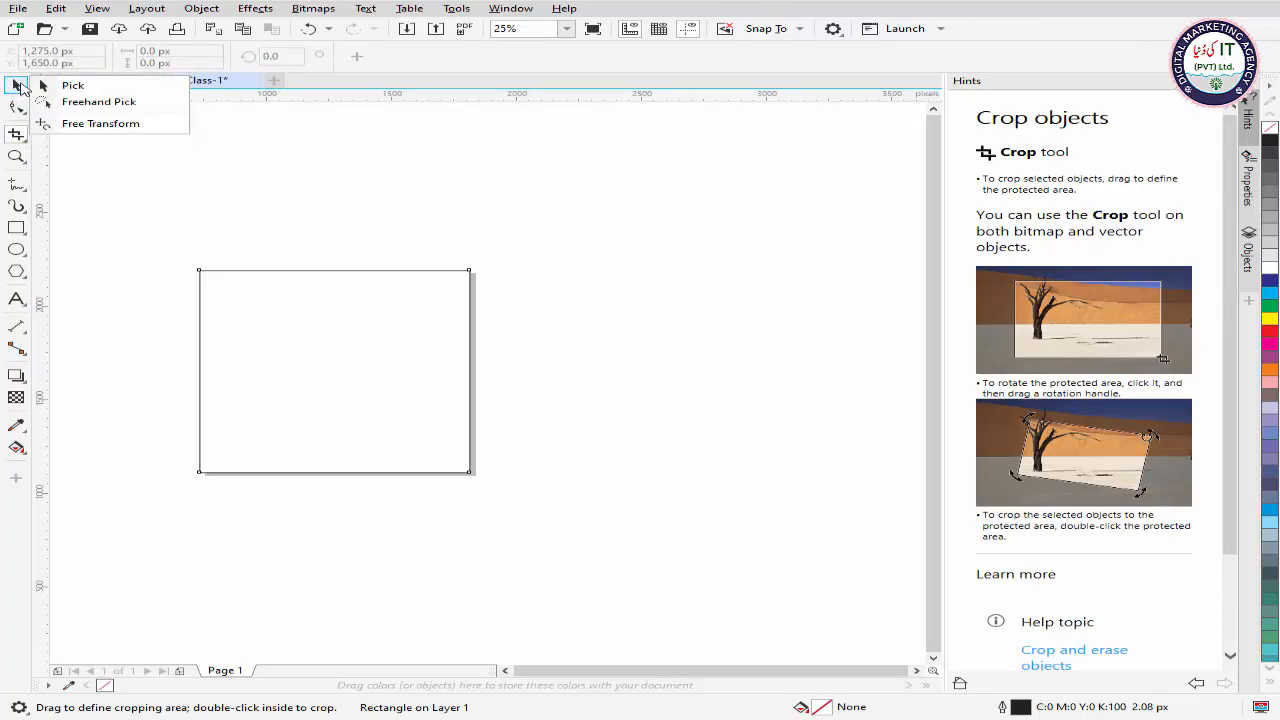
left_click(18, 87)
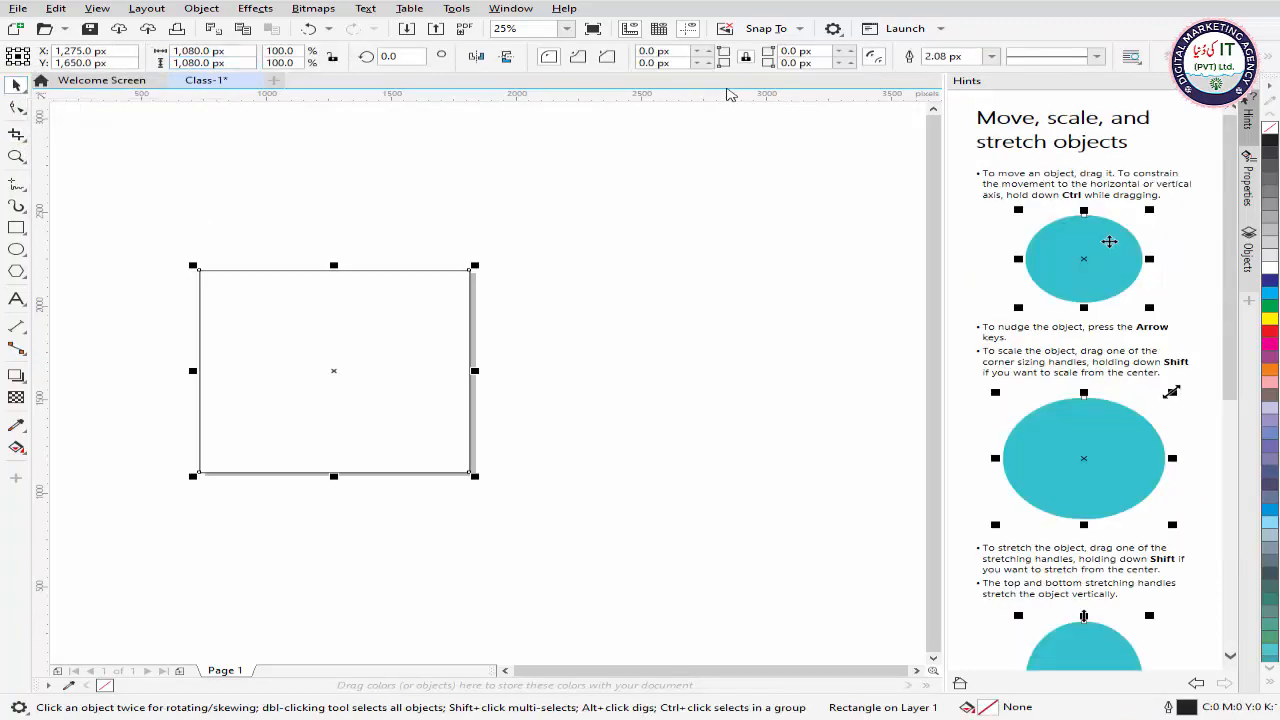
left_click(16, 229)
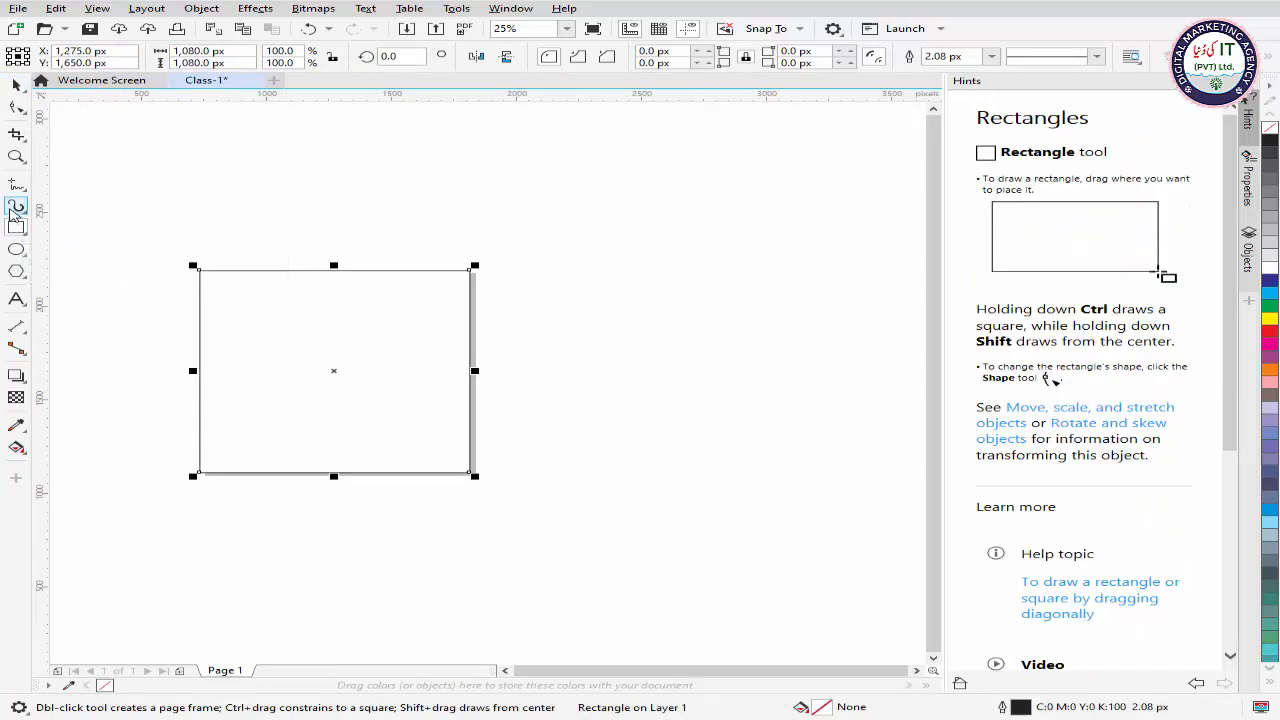
left_click(16, 208)
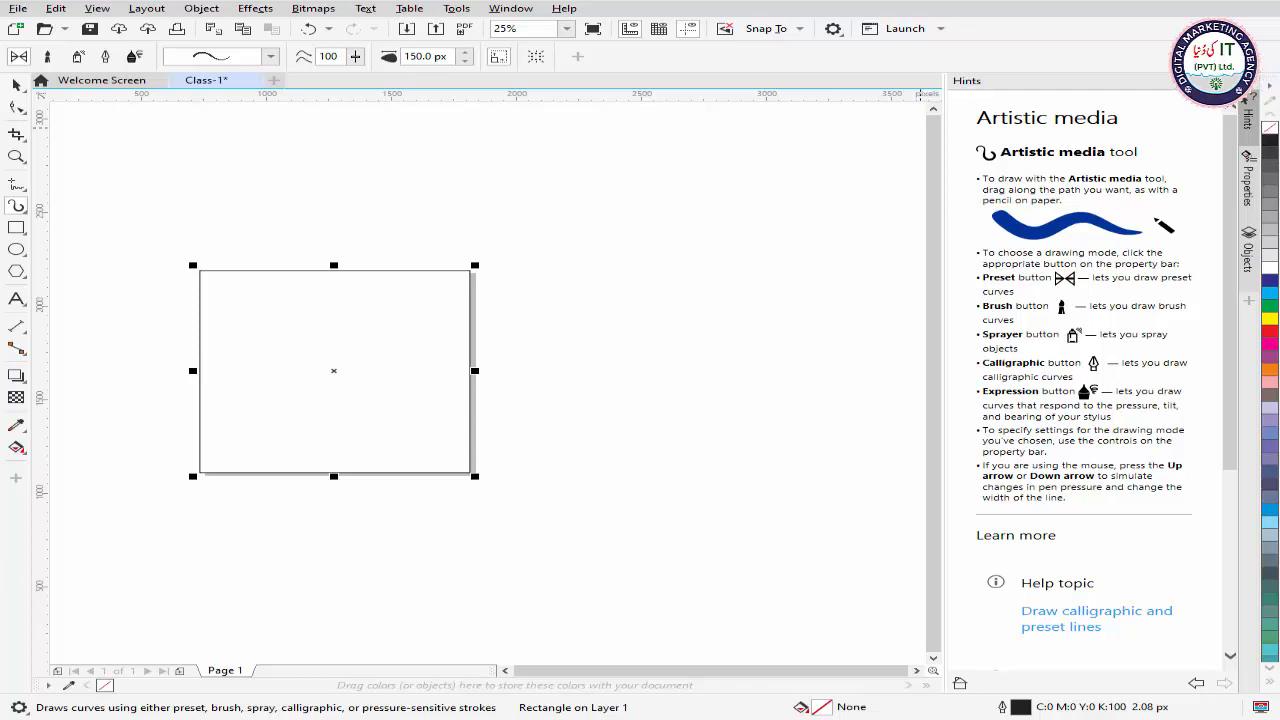
Step: Undock the default color palette from the window edge and close it
left_click_drag(1247, 97, 764, 130)
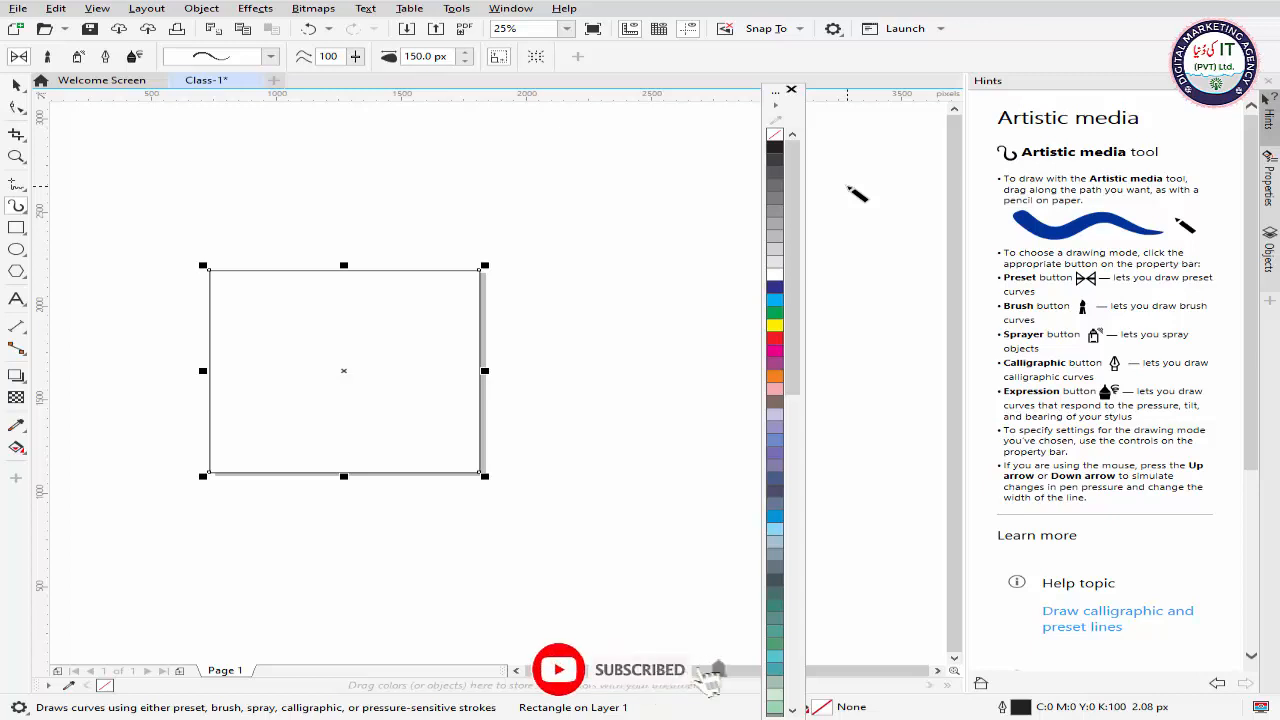
left_click(791, 89)
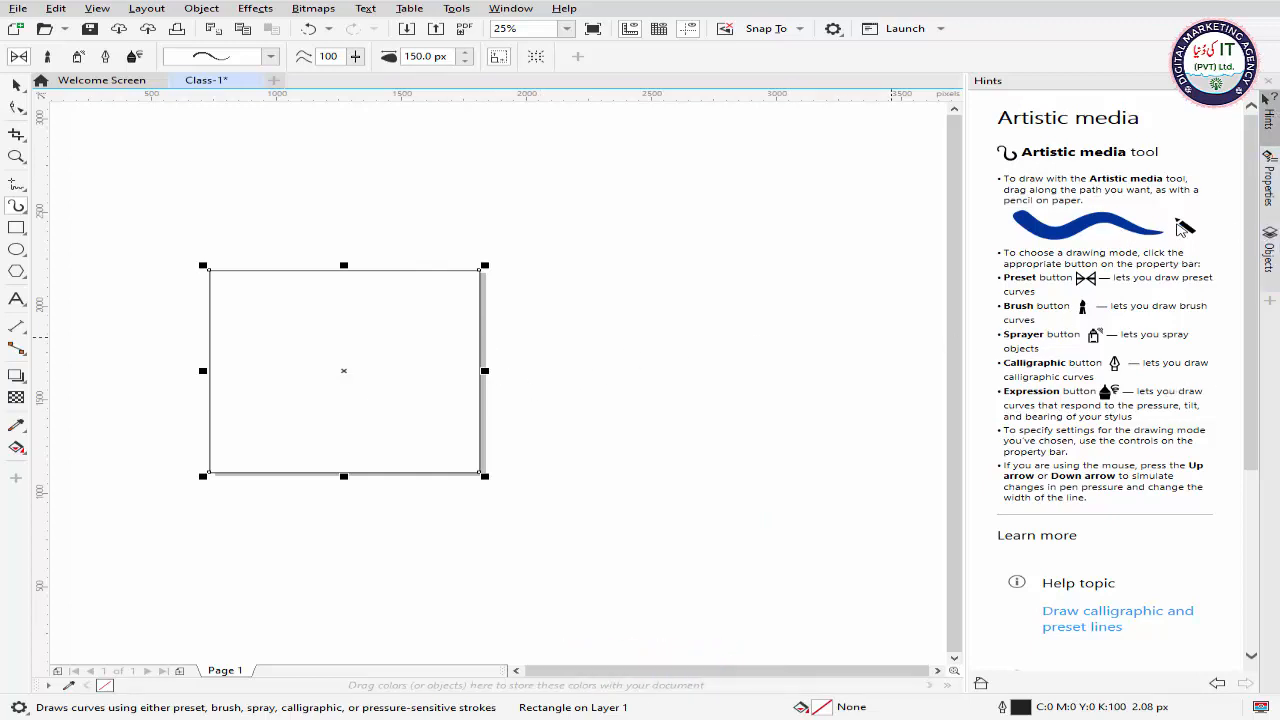
Step: Display the Default Palette again and move it over the outer edge of the Hints docker
left_click(526, 10)
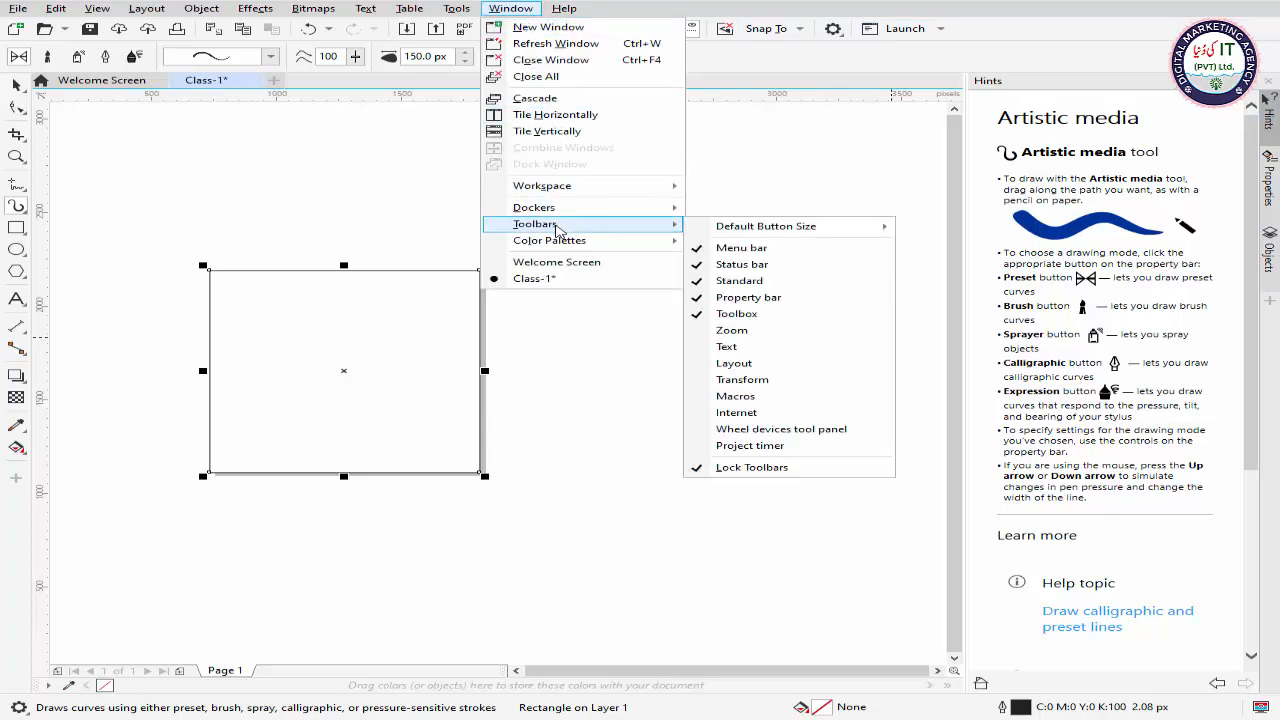
mouse_move(577, 247)
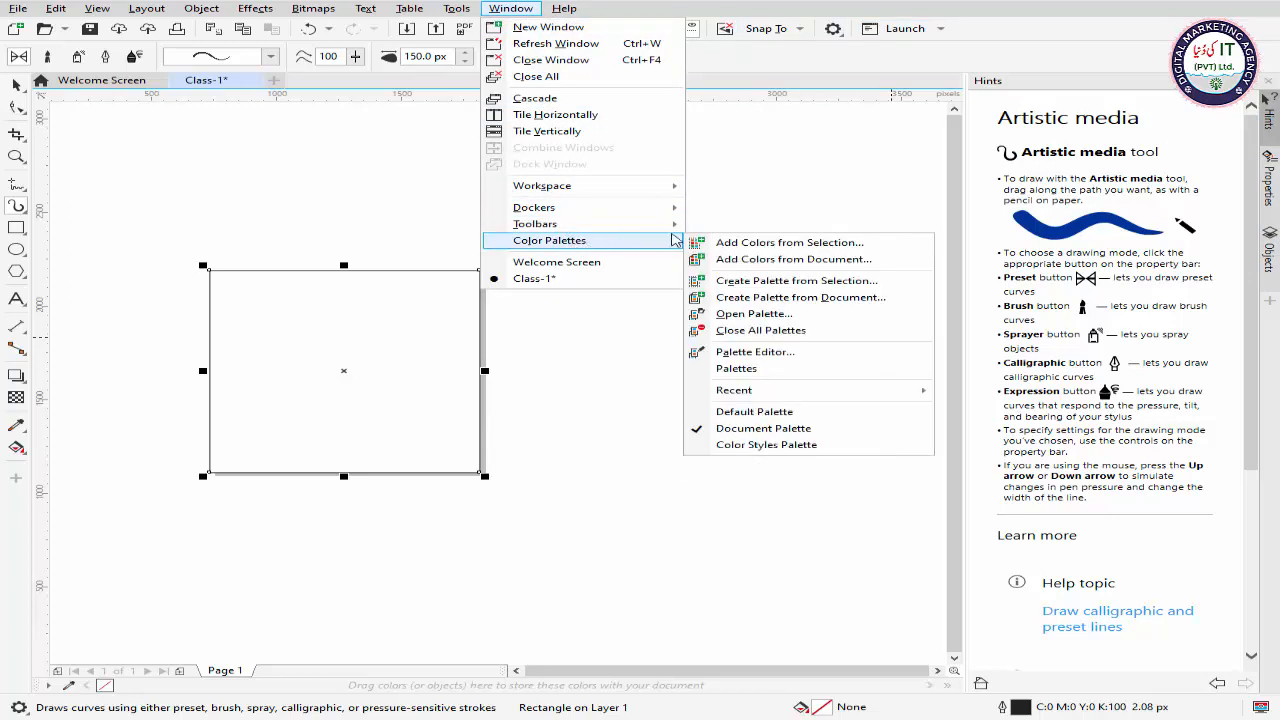
left_click(754, 412)
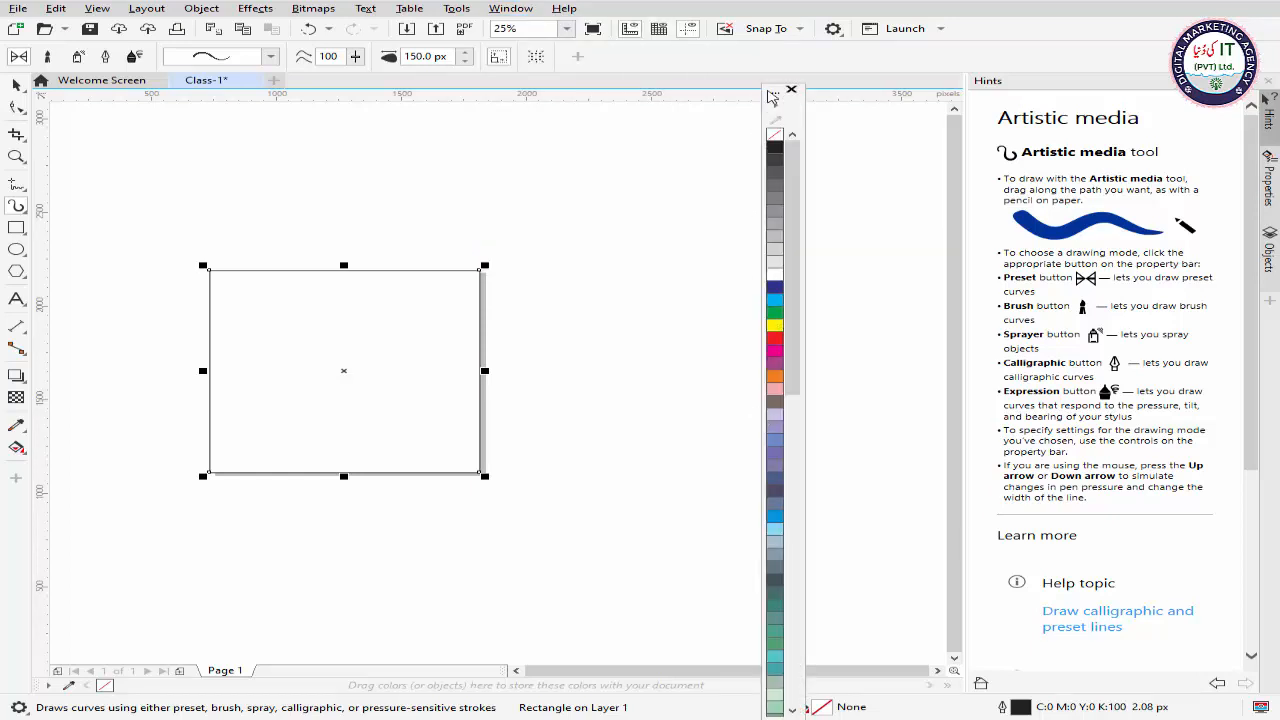
left_click_drag(773, 95, 1262, 88)
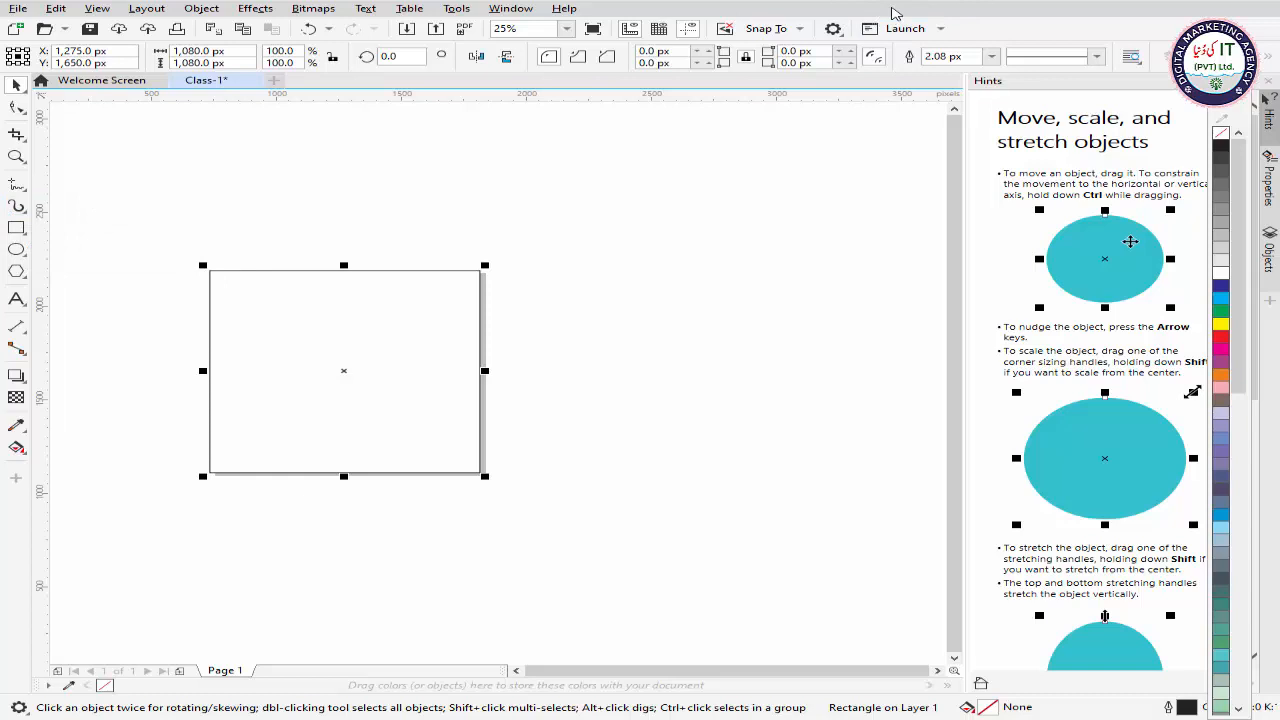
Step: Hide the Toolbox, the Property bar and the Standard toolbar from the workspace
right_click(895, 13)
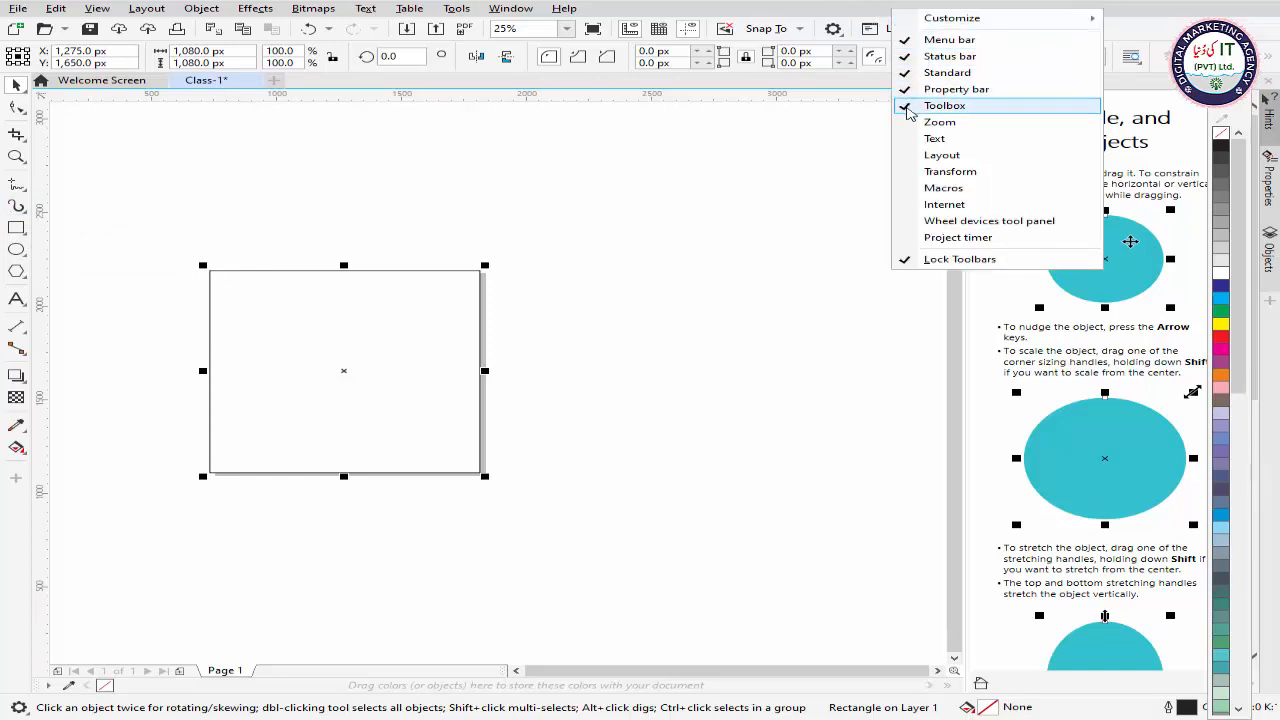
left_click(907, 107)
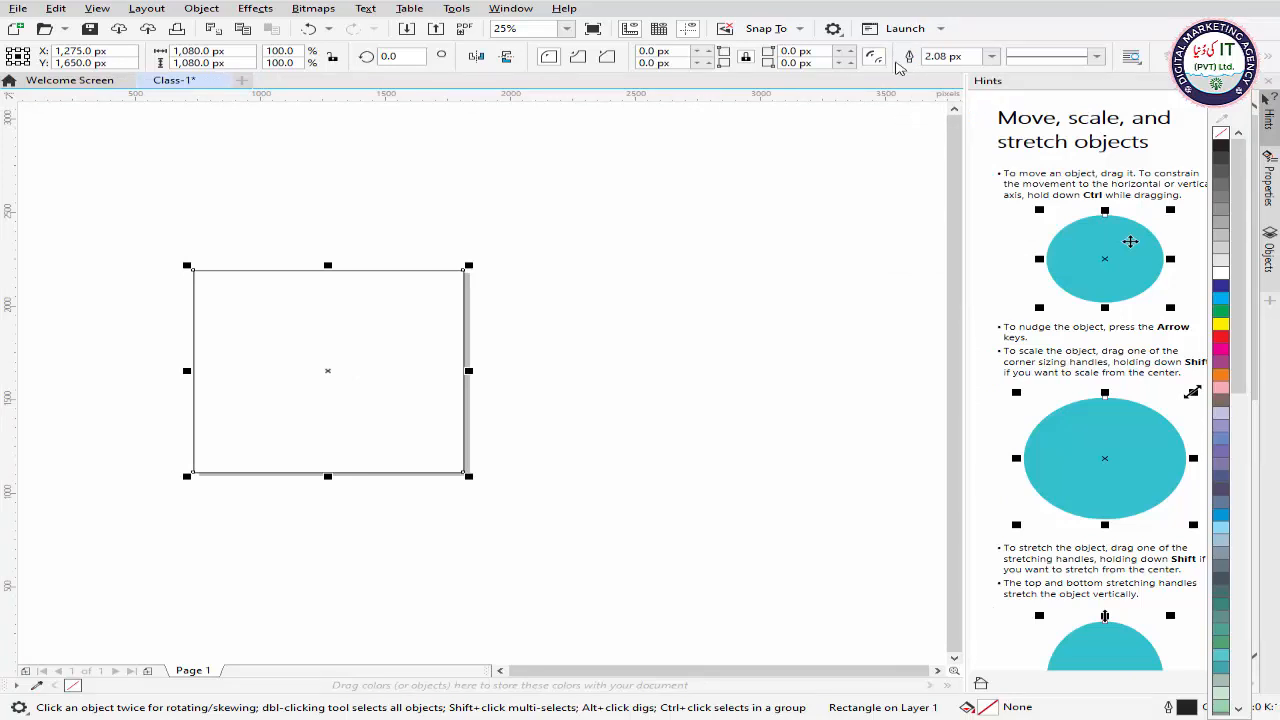
right_click(892, 14)
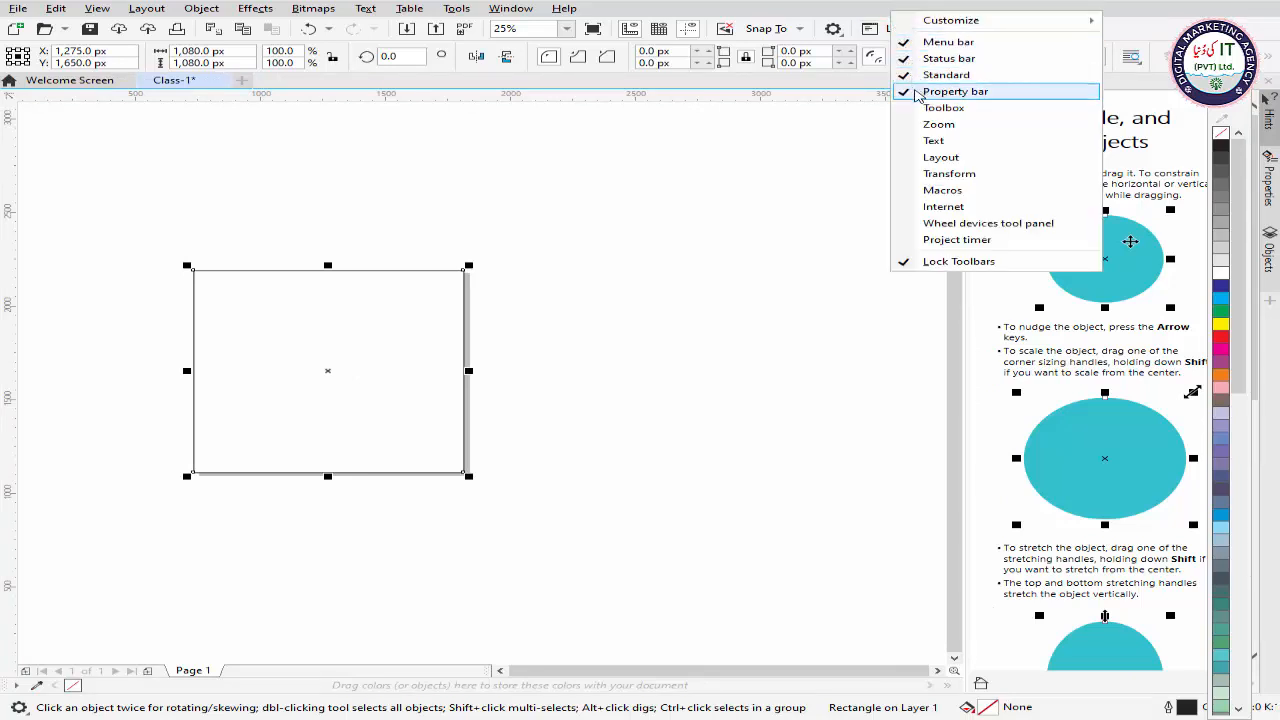
left_click(907, 91)
right_click(866, 16)
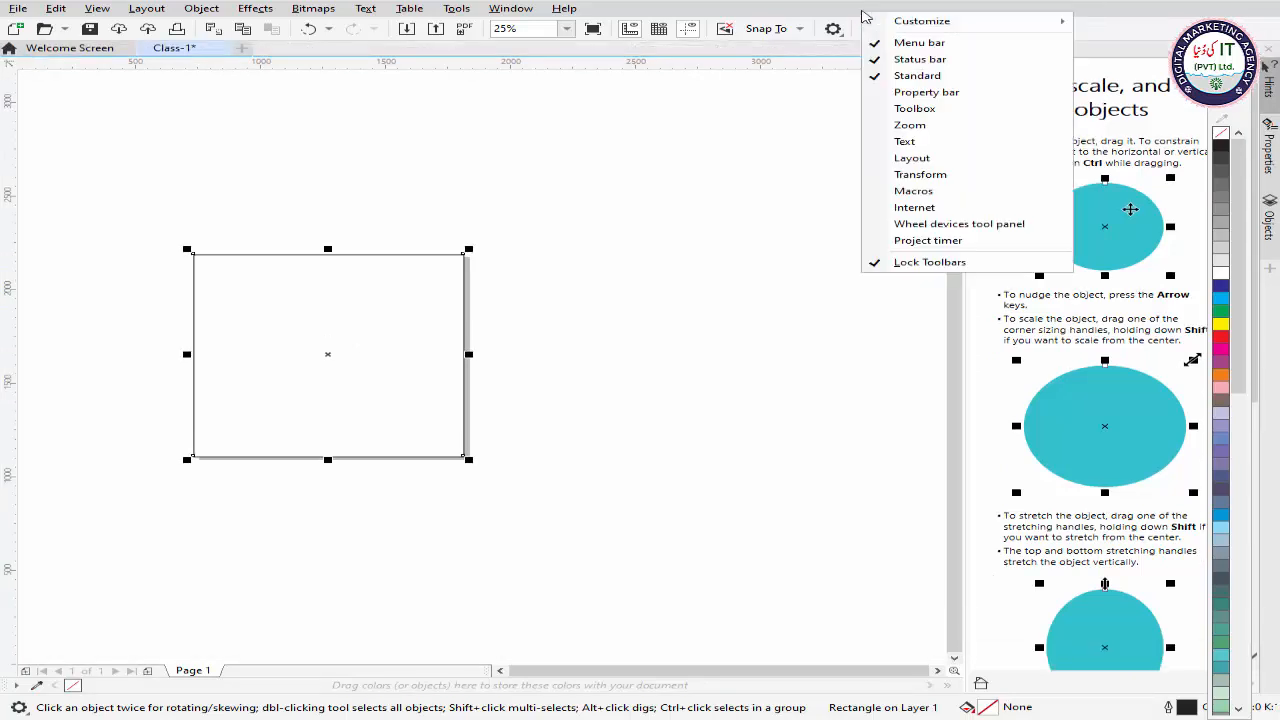
left_click(893, 75)
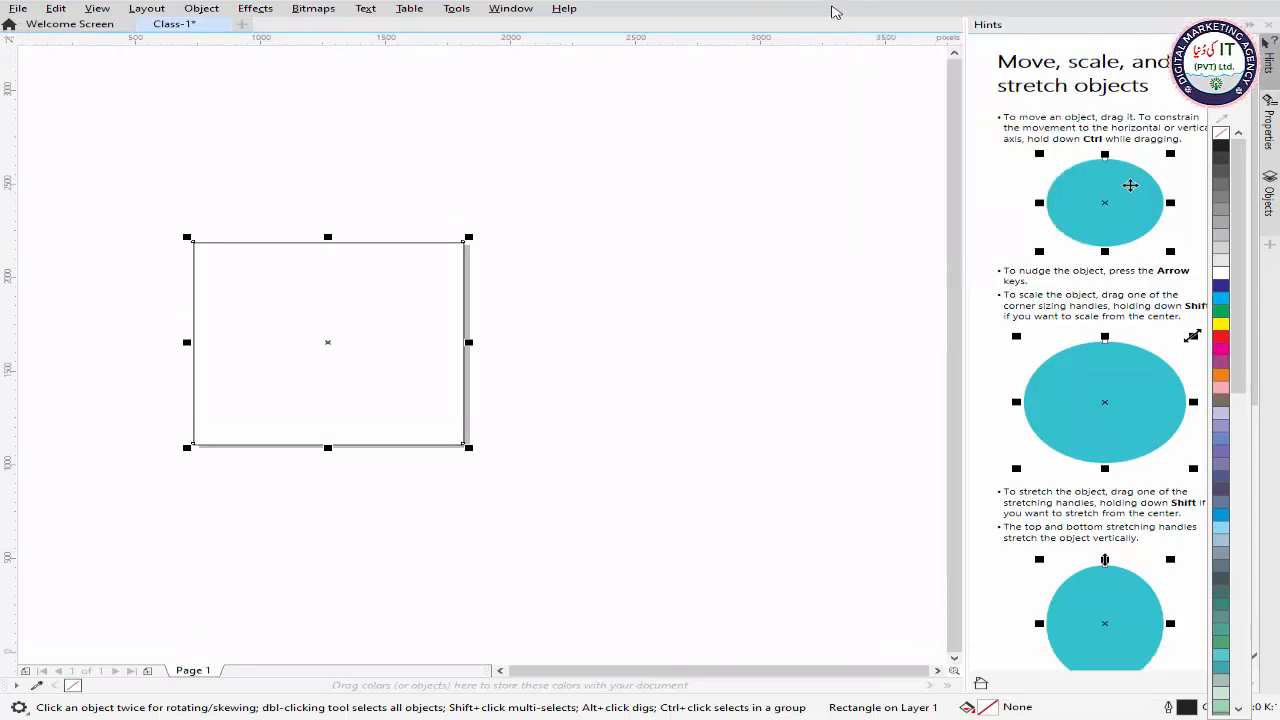
right_click(836, 12)
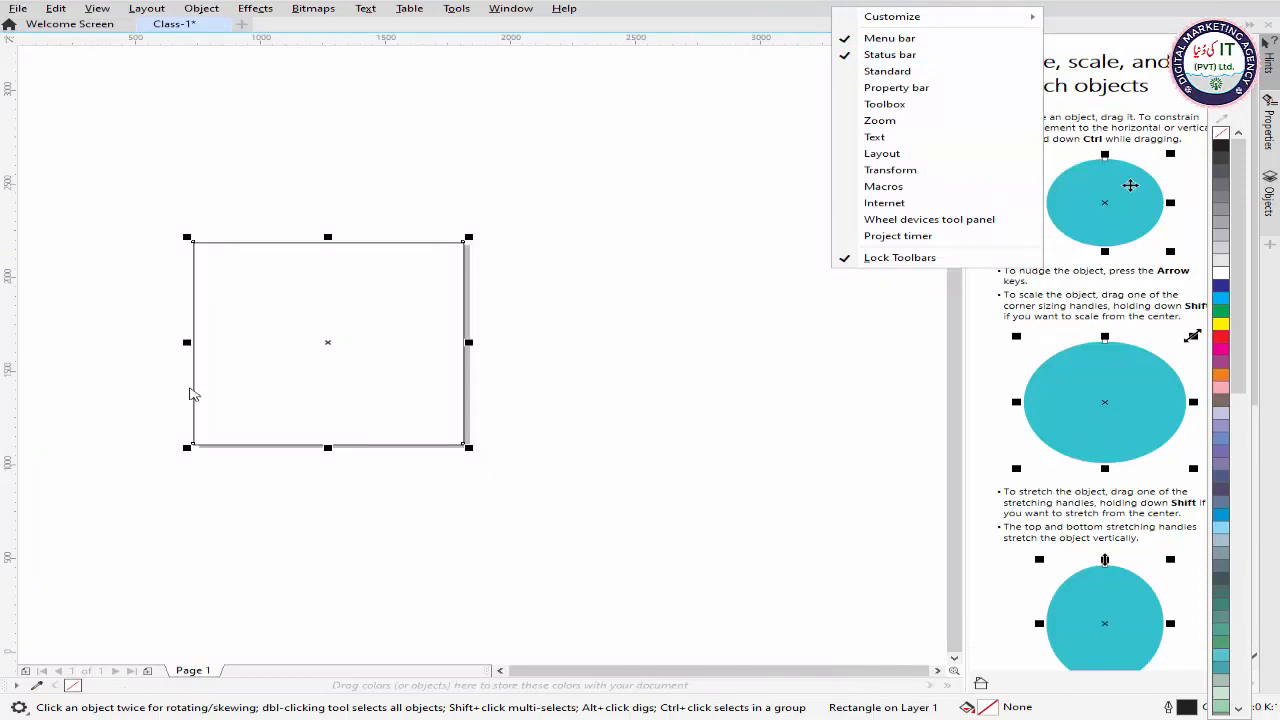
left_click(300, 408)
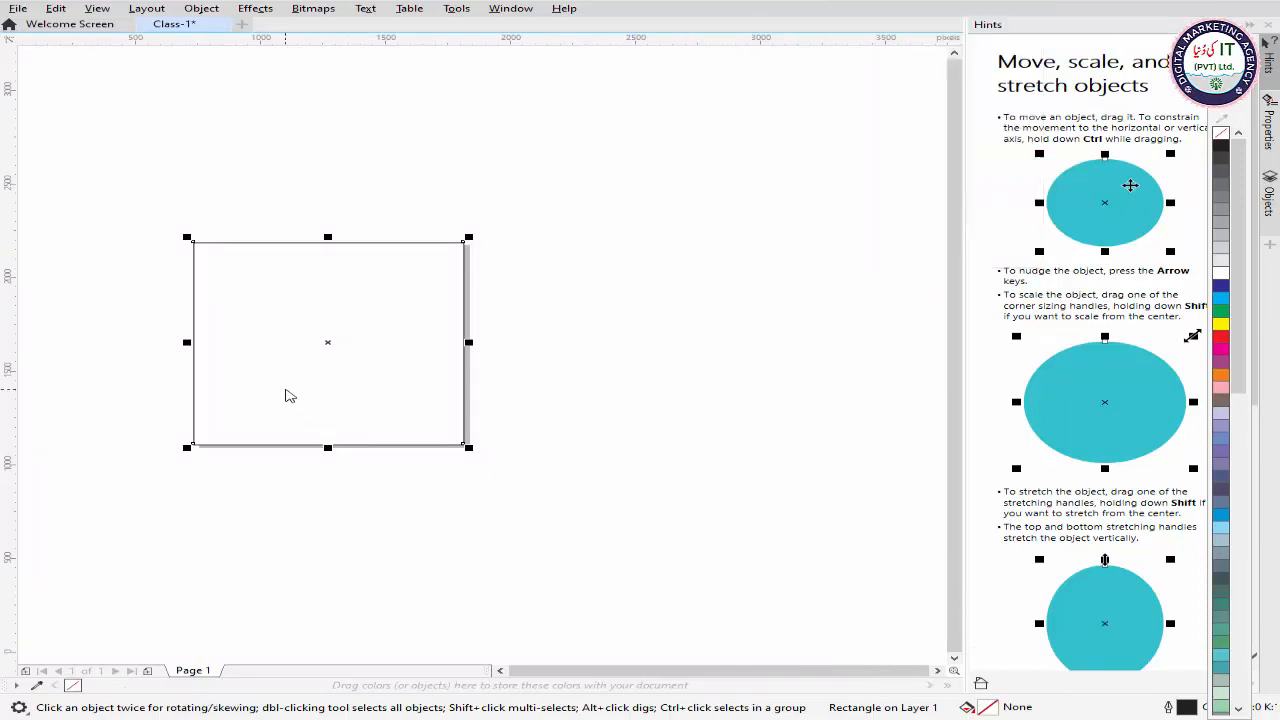
left_click(309, 368)
left_click(310, 369)
left_click(316, 371)
left_click(327, 366)
left_click(324, 364)
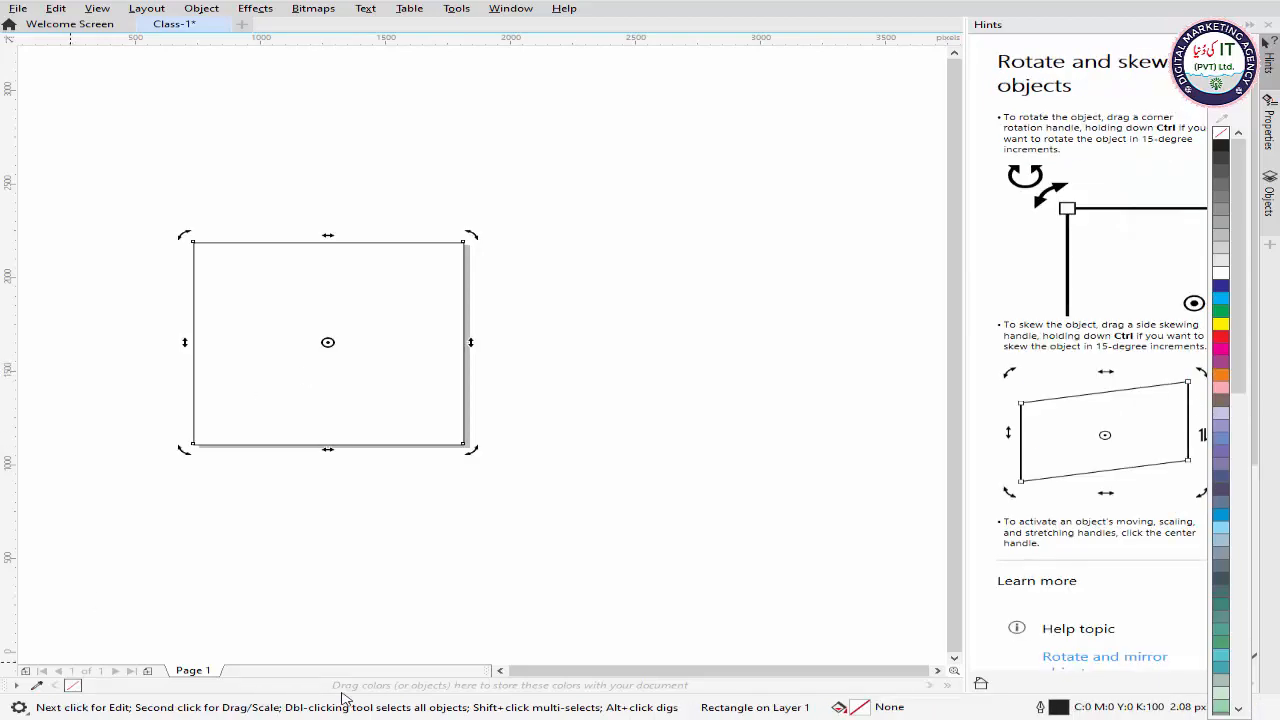
left_click(284, 334)
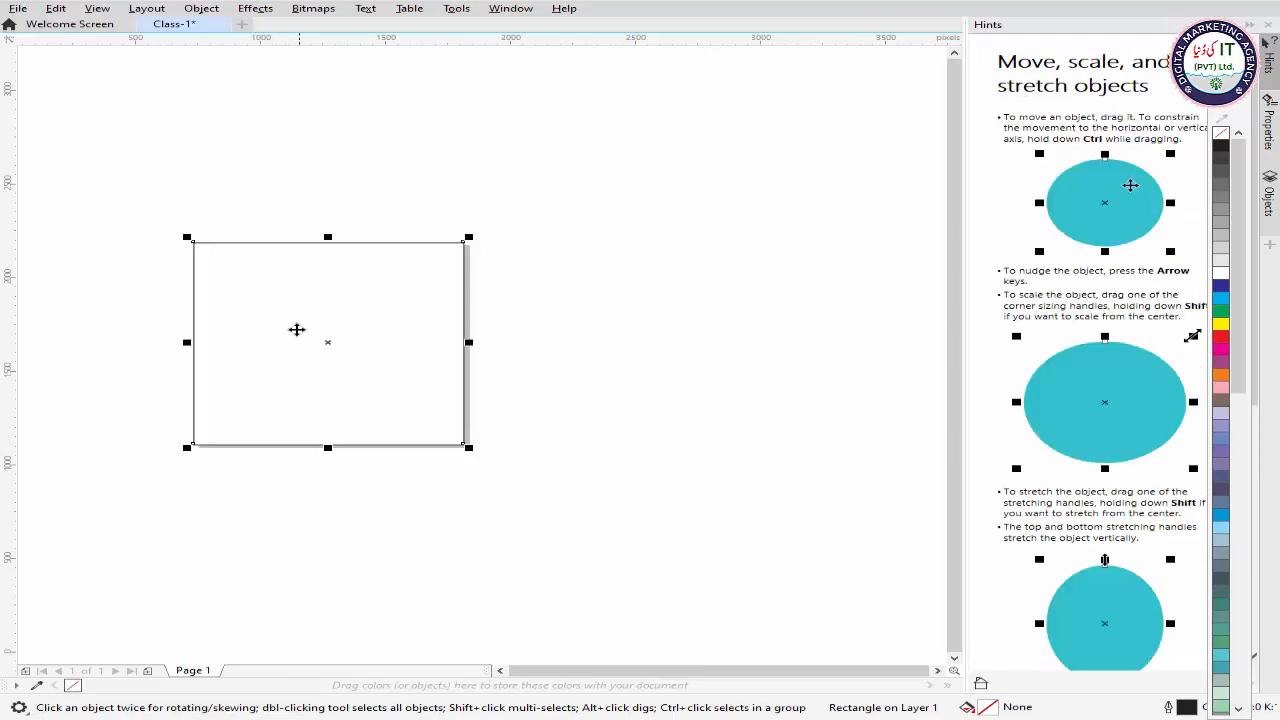
Step: Show the Standard toolbar, the Property bar and the Toolbox in the workspace again
left_click(312, 318)
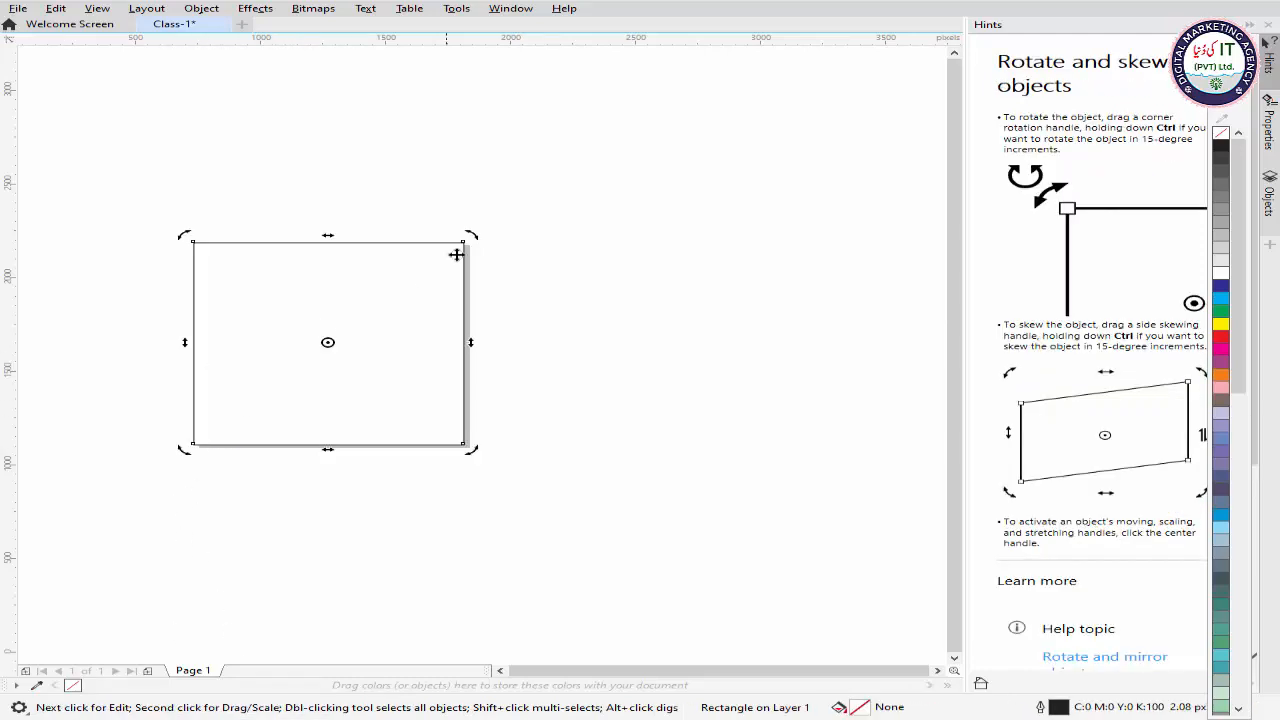
right_click(647, 10)
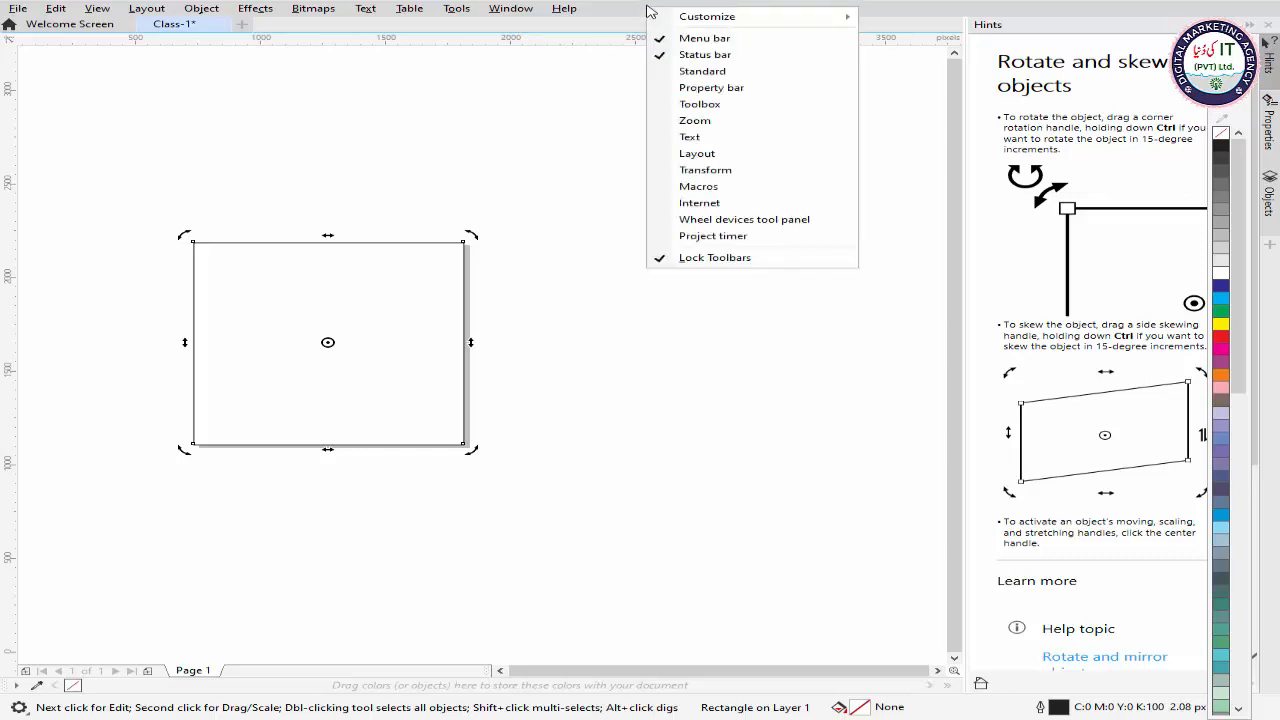
left_click(680, 72)
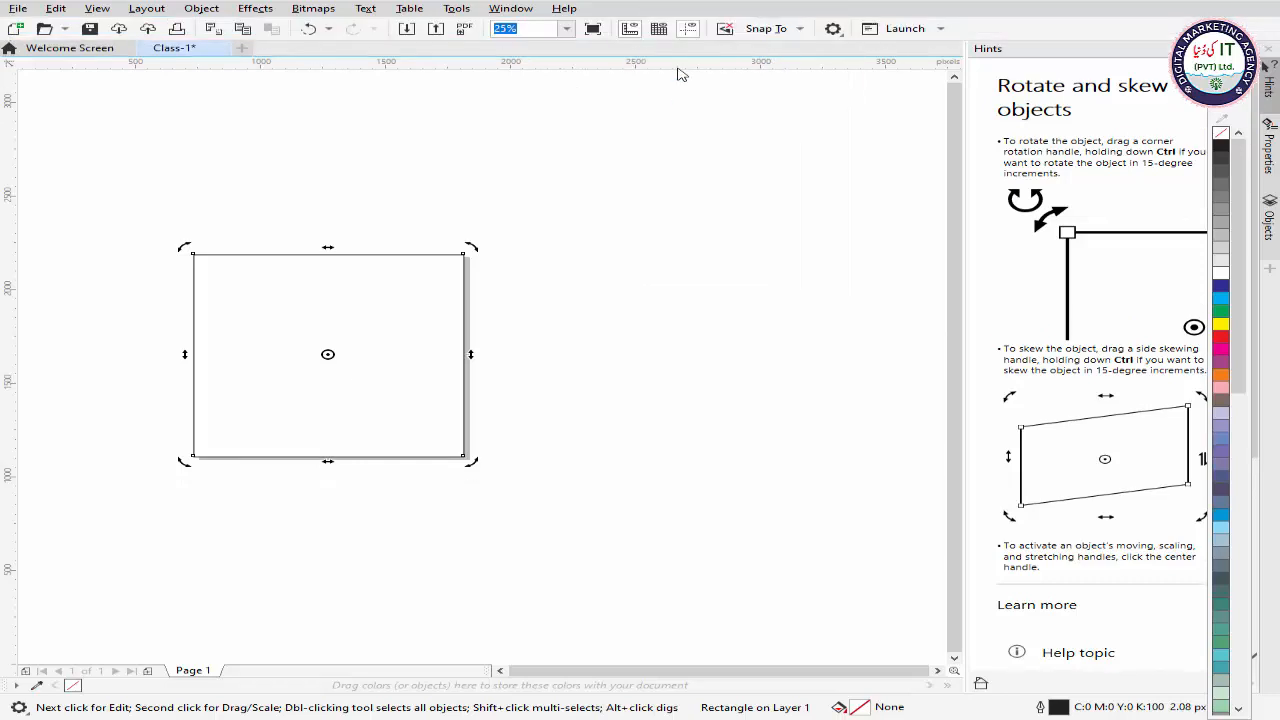
right_click(752, 16)
left_click(808, 92)
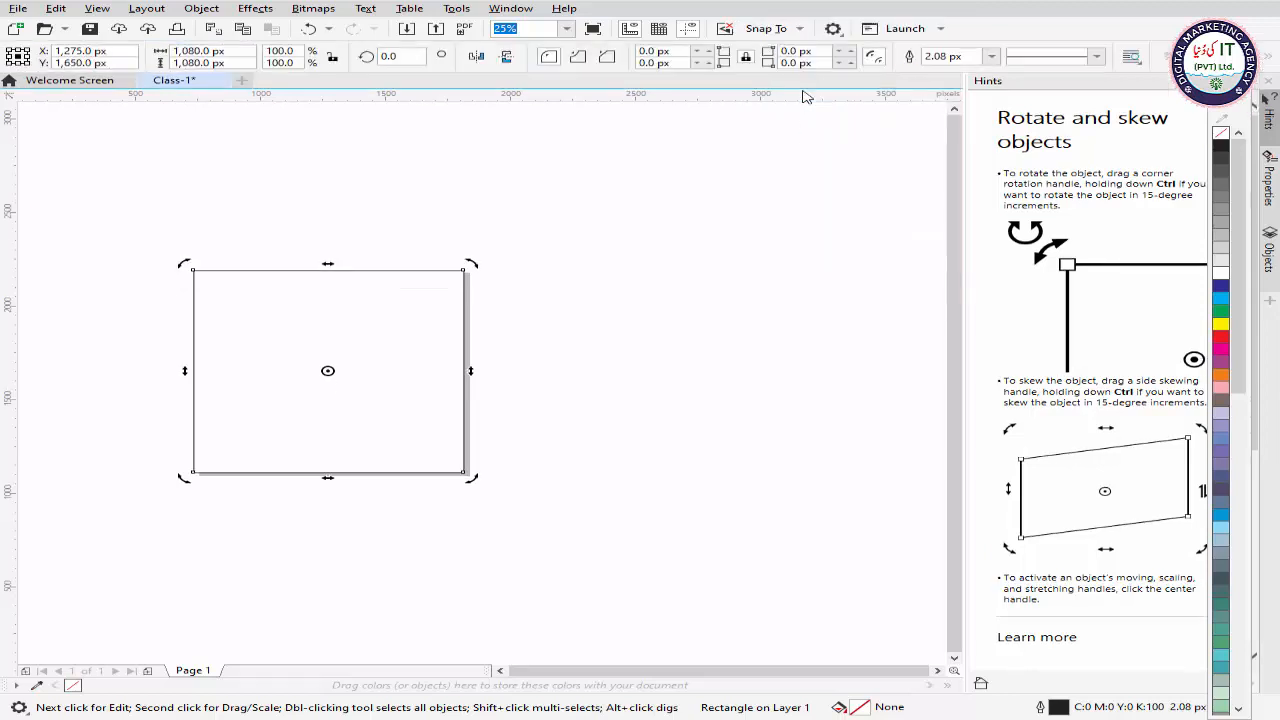
right_click(705, 18)
left_click(750, 113)
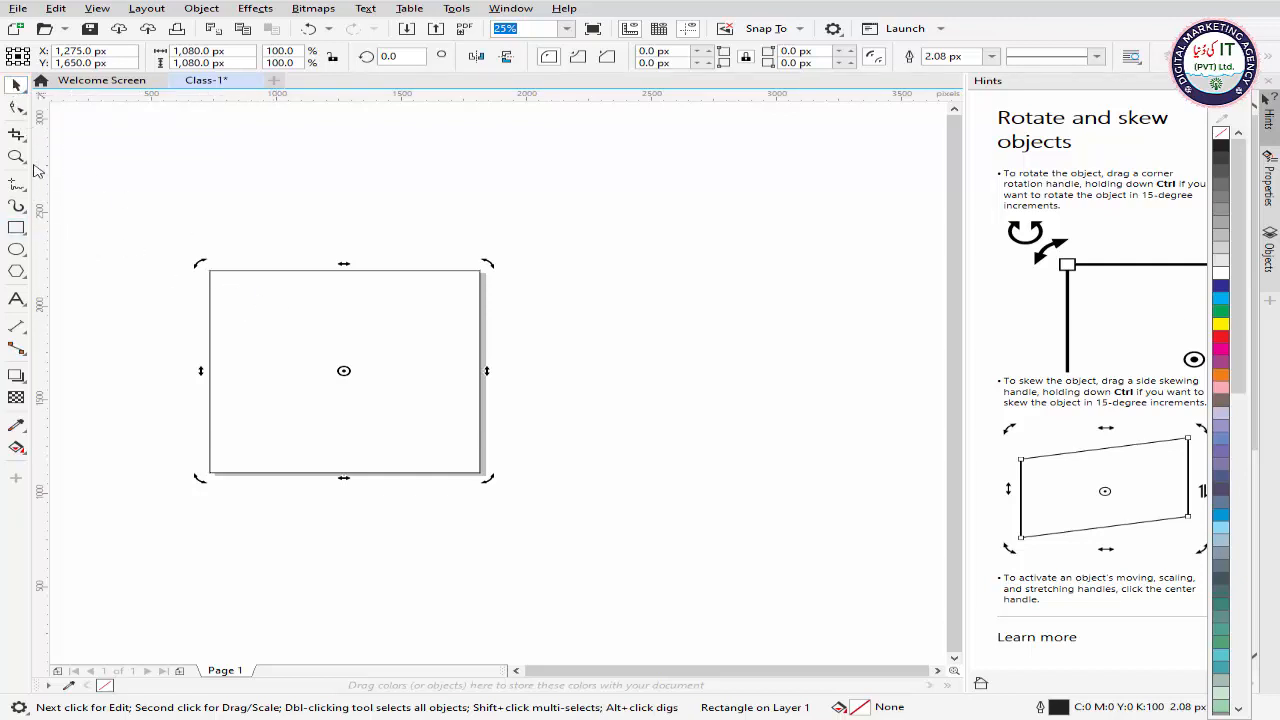
Step: Draw a rectangle about 344 by 304 px in the upper-left part of the page
left_click(16, 228)
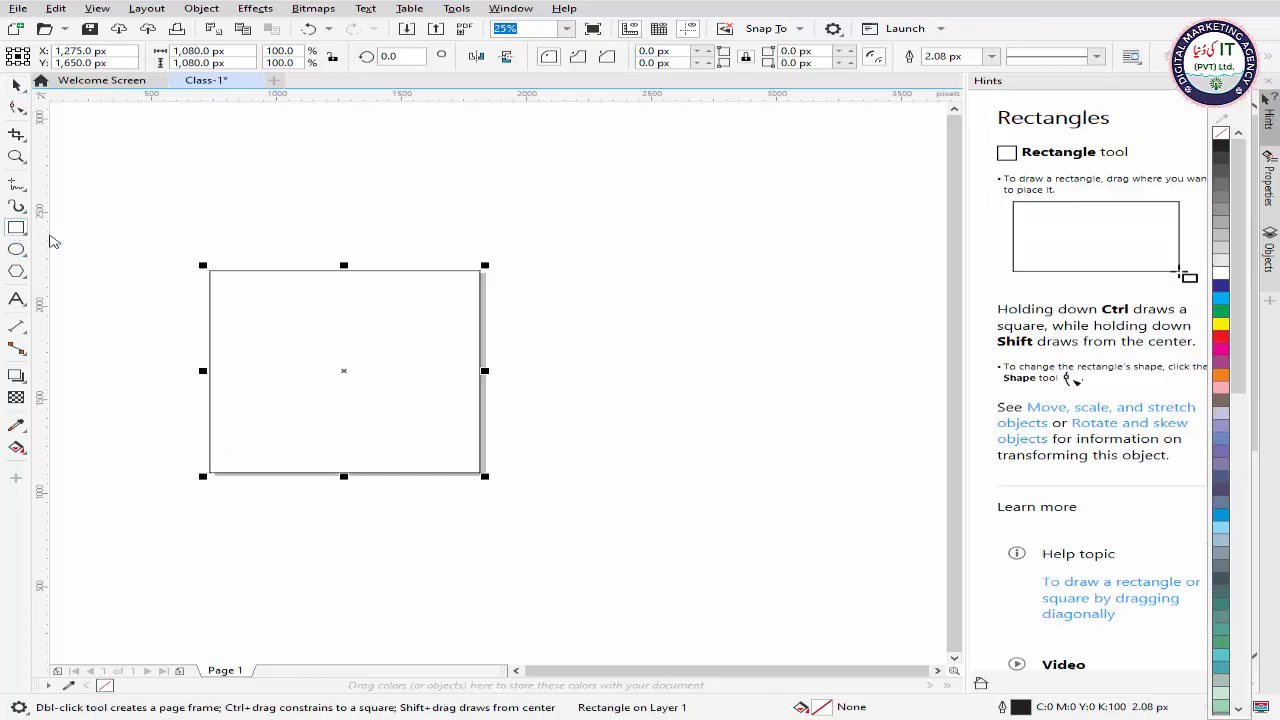
left_click(240, 290)
left_click_drag(231, 288, 318, 343)
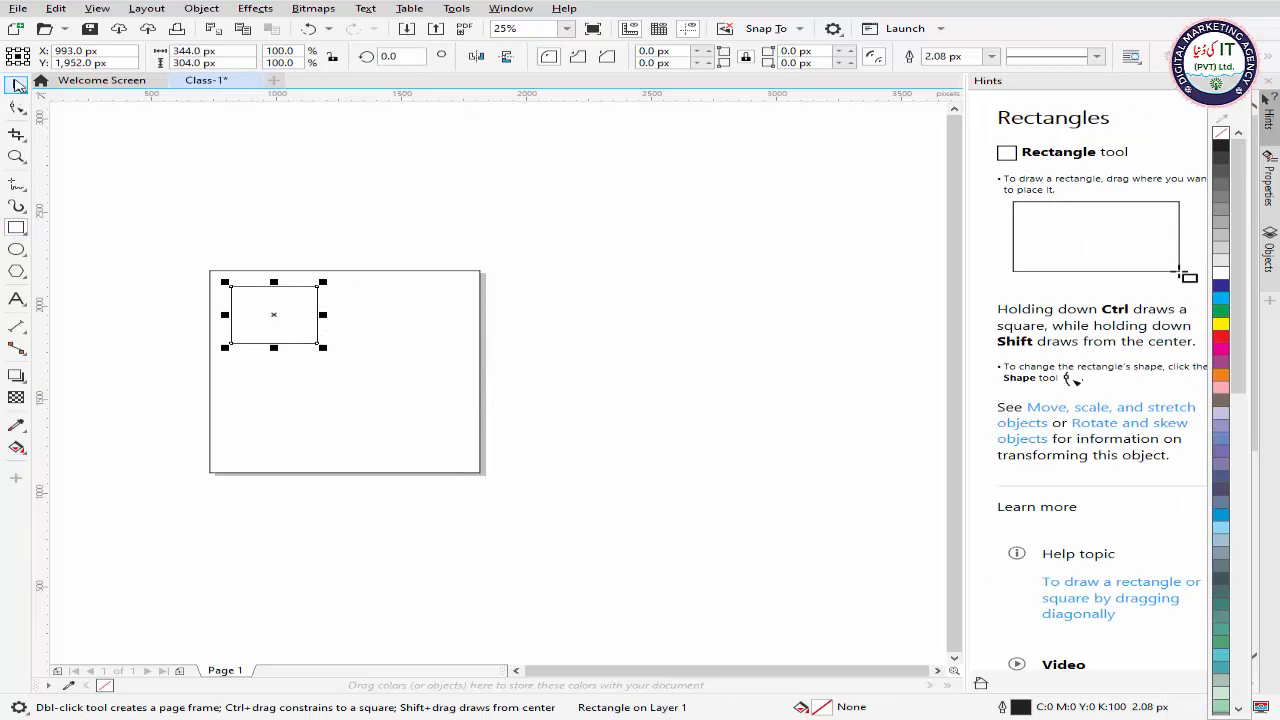
left_click(15, 86)
Step: Draw a five-sided polygon about 409 by 393 px in the upper-right part of the page
left_click(16, 271)
left_click_drag(374, 290, 483, 368)
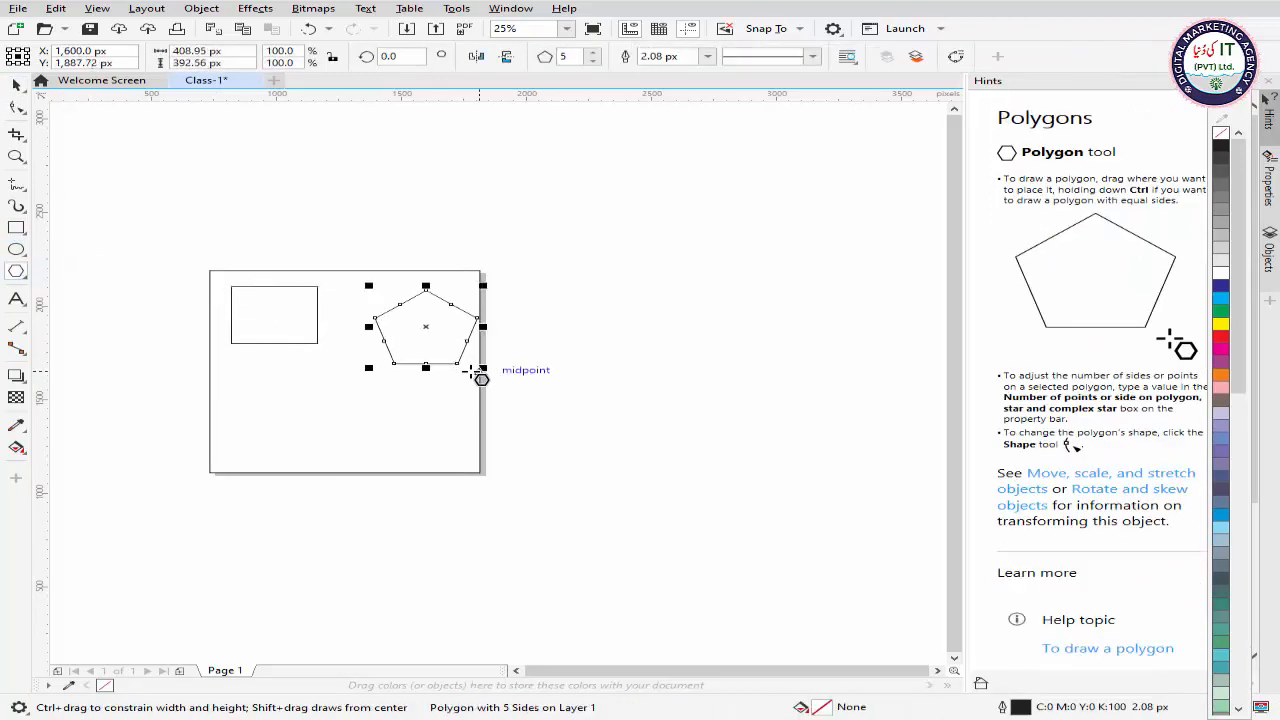
left_click(9, 92)
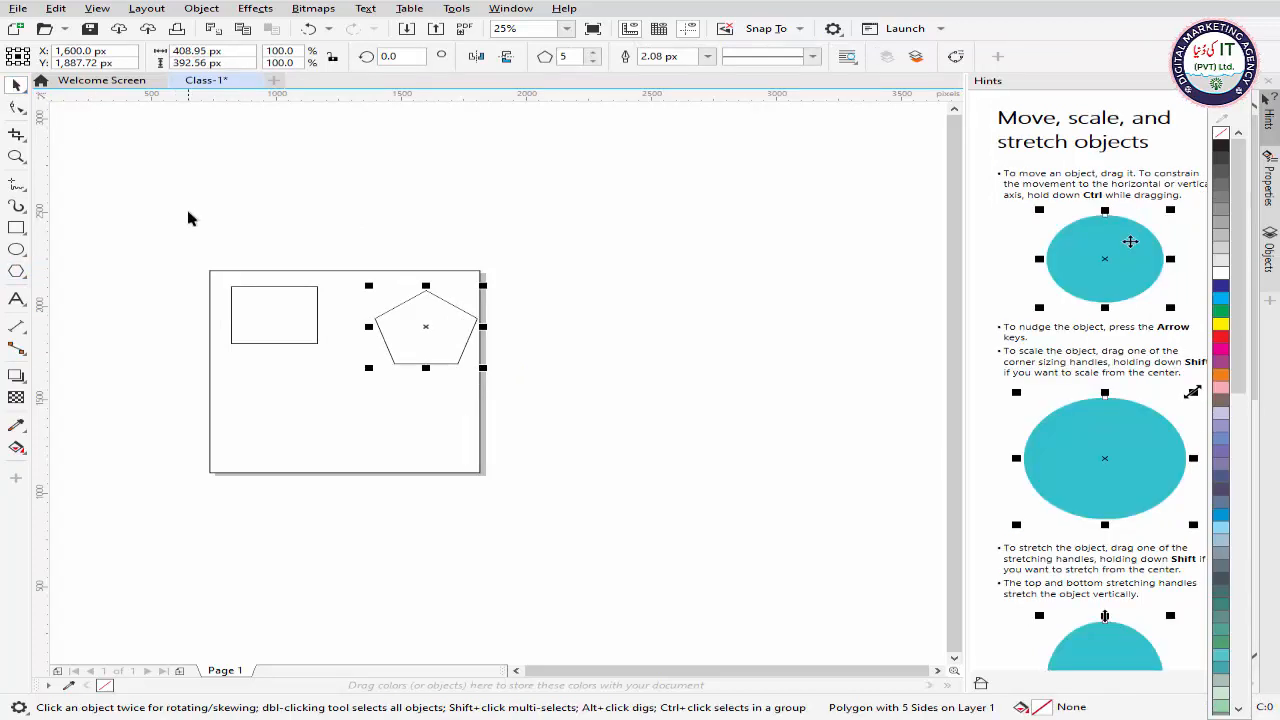
Step: Fill the small rectangle with dark blue (C100 M100) and the pentagon with cyan (C100)
left_click(276, 322)
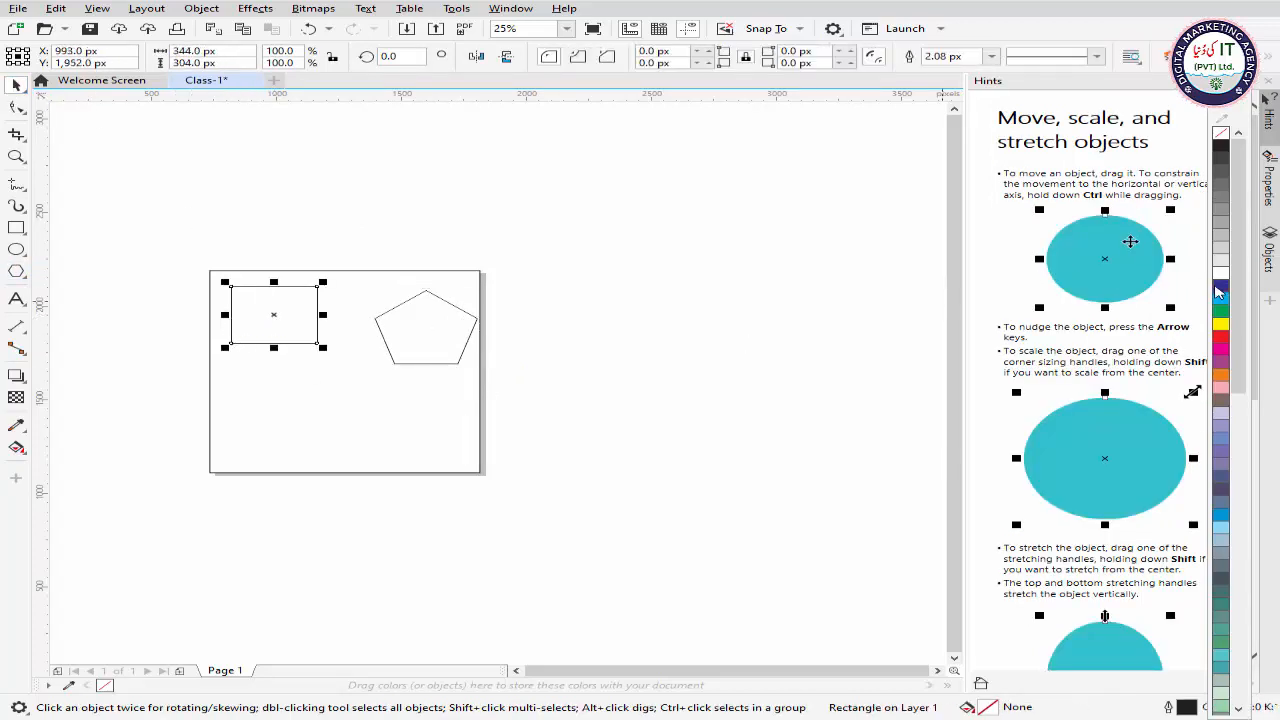
left_click(1221, 287)
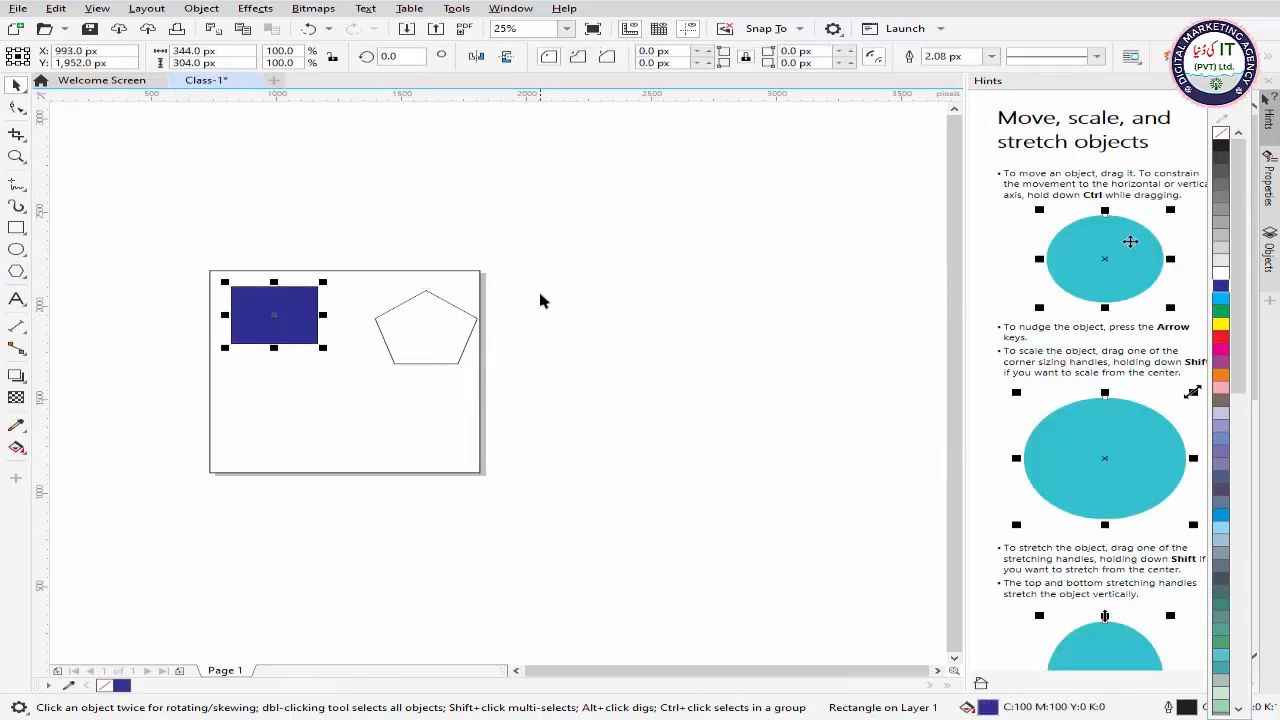
left_click(424, 334)
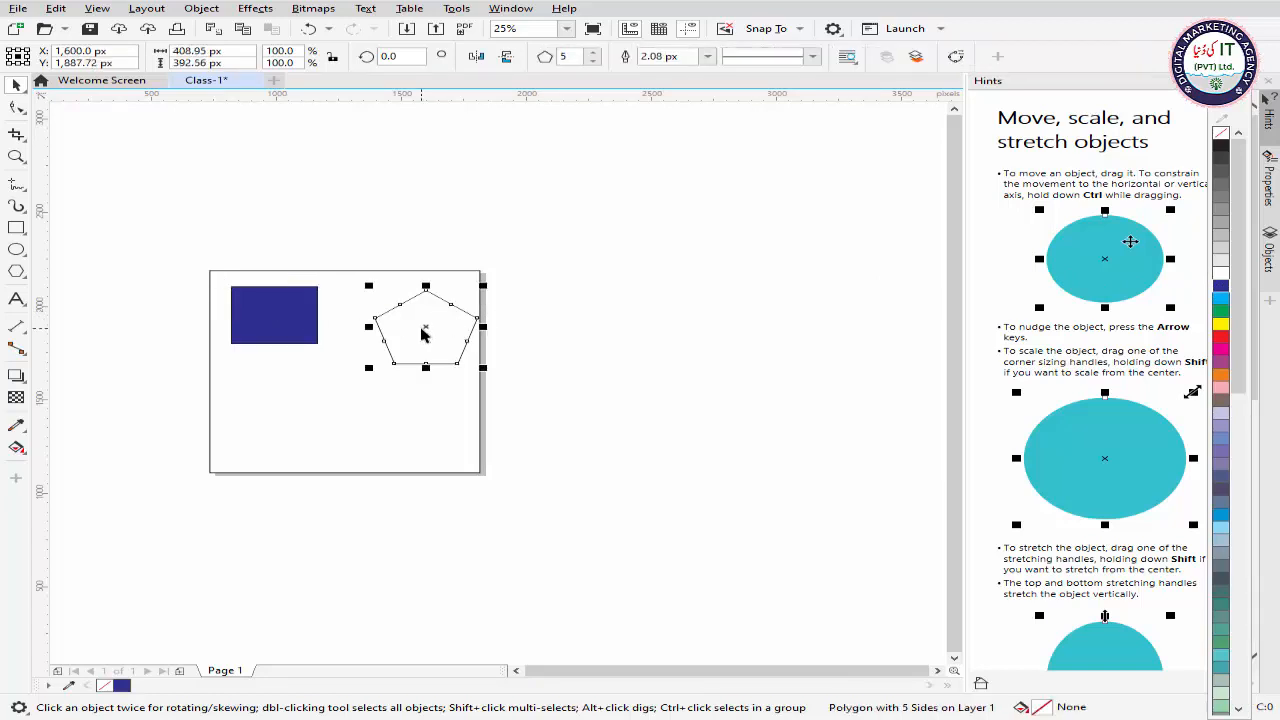
left_click(1221, 298)
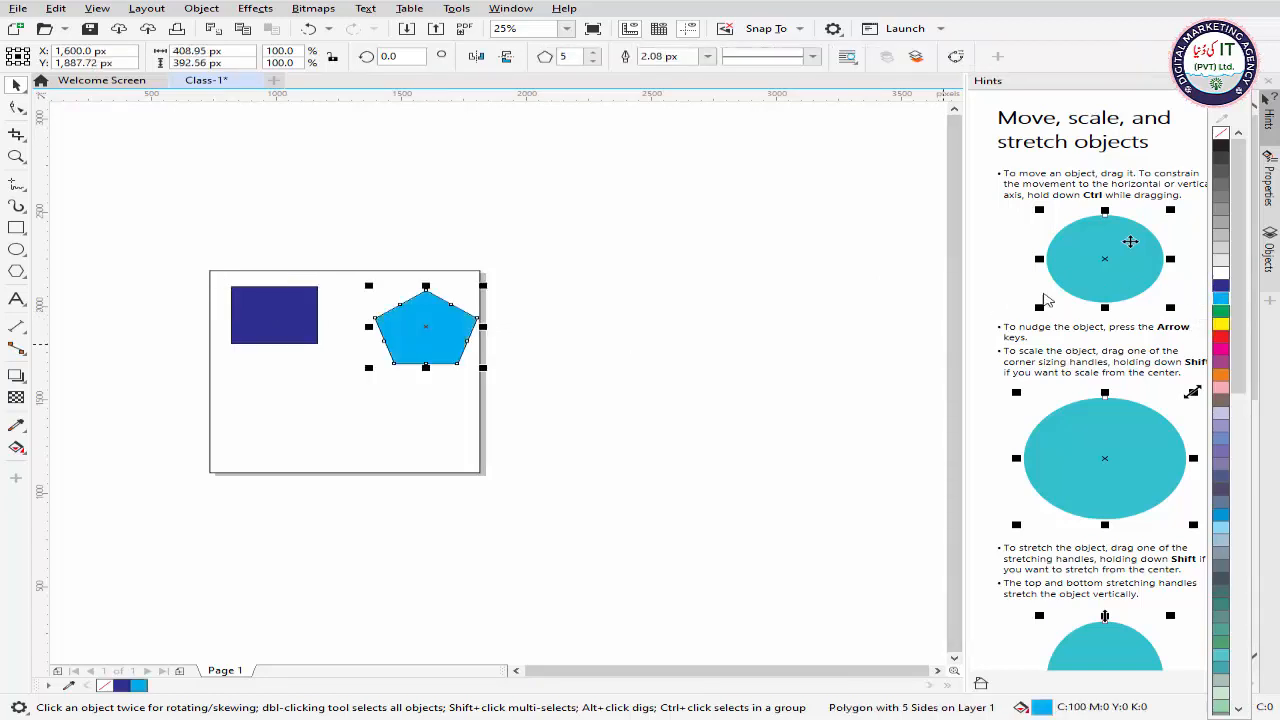
Step: Move the pentagon closer to the blue rectangle, centred at about X 1,469 px and Y 1,976 px
left_click_drag(423, 329, 385, 310)
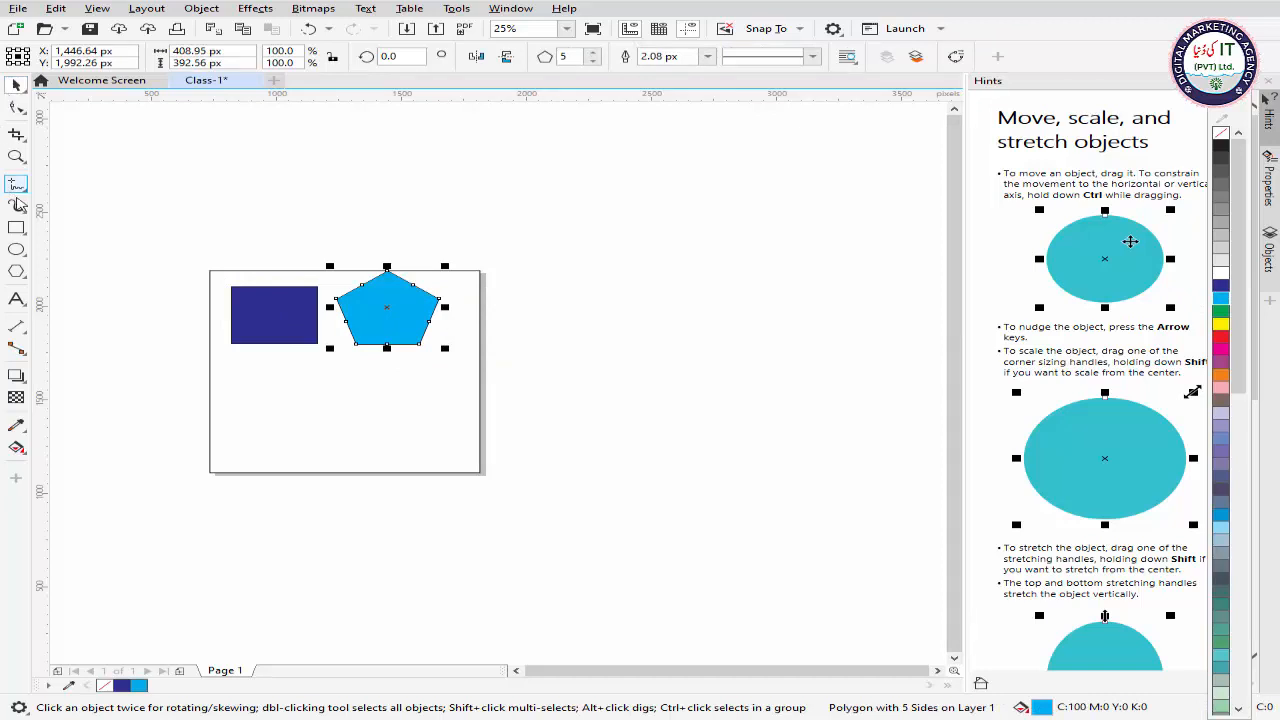
left_click(183, 161)
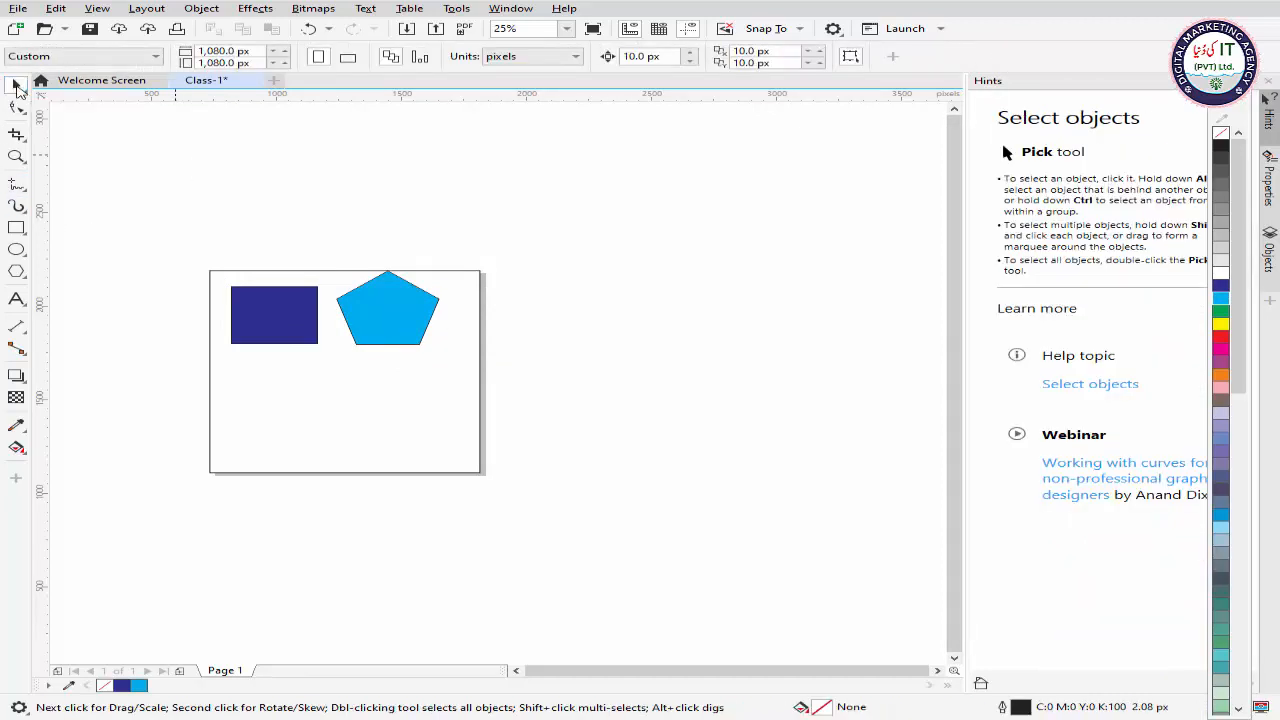
left_click(405, 308)
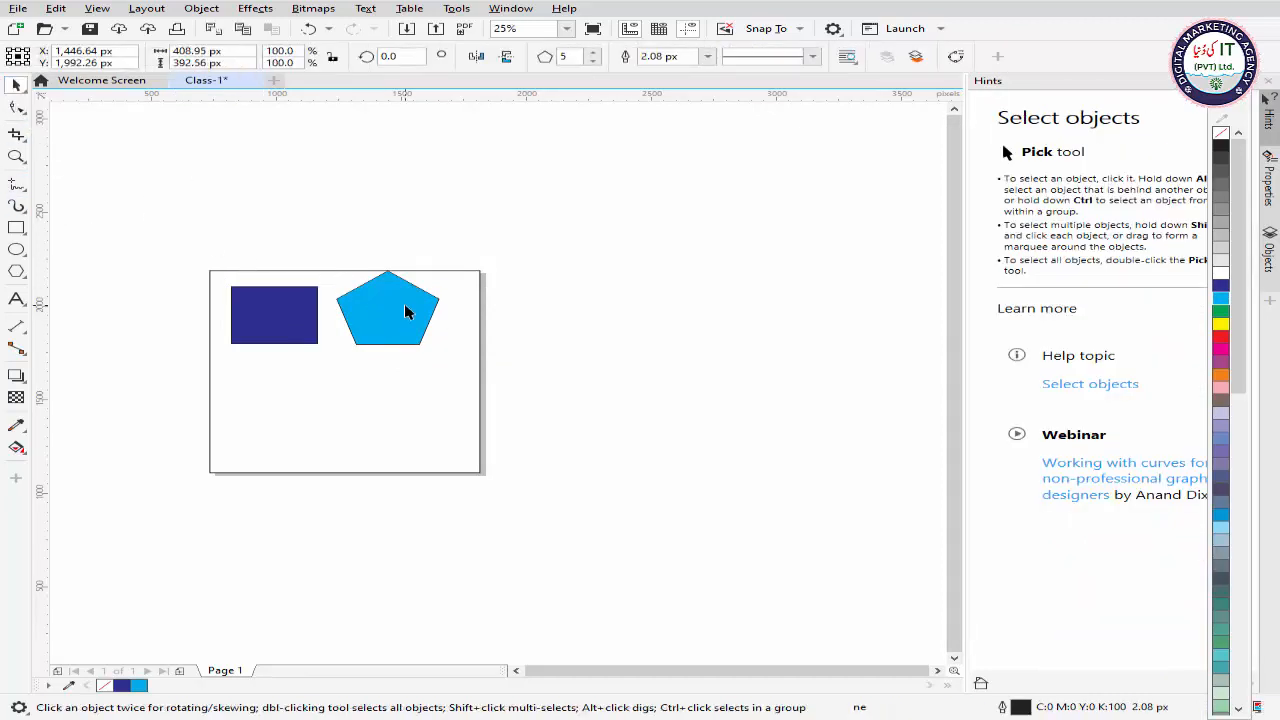
left_click_drag(382, 307, 405, 331)
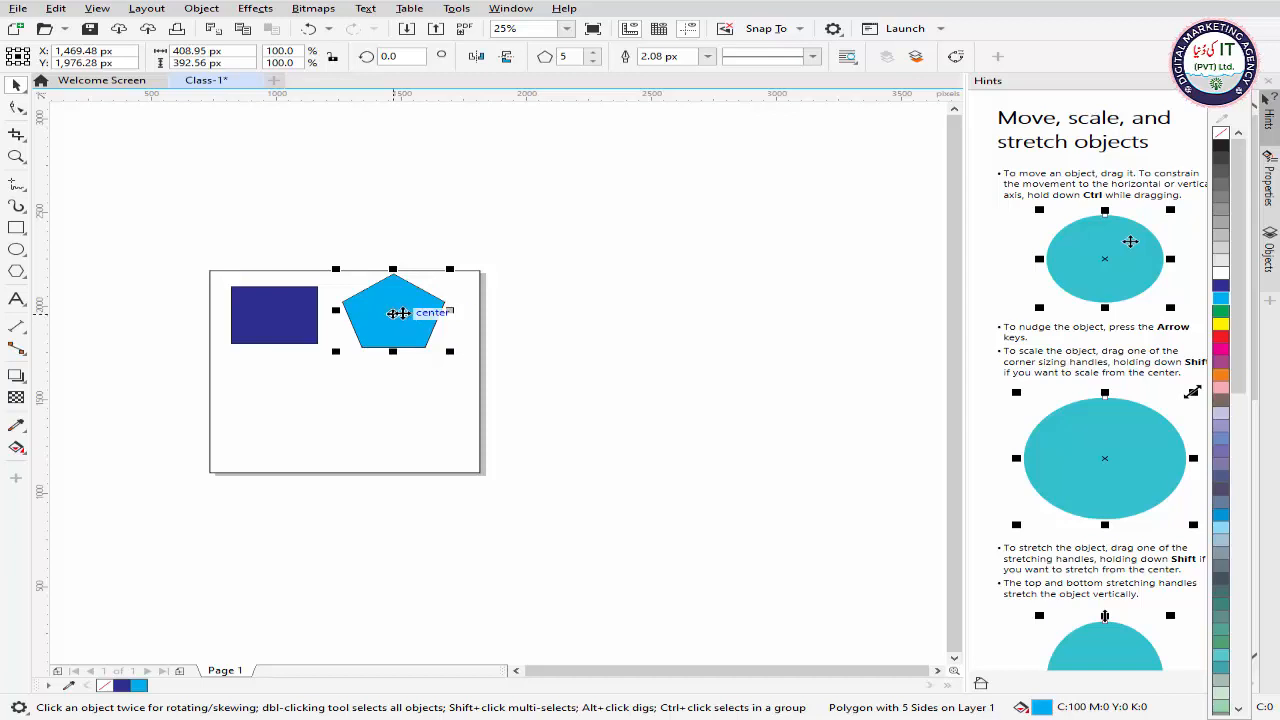
Step: Rotate the pentagon around its centre to an angle of about 279 degrees
left_click(392, 312)
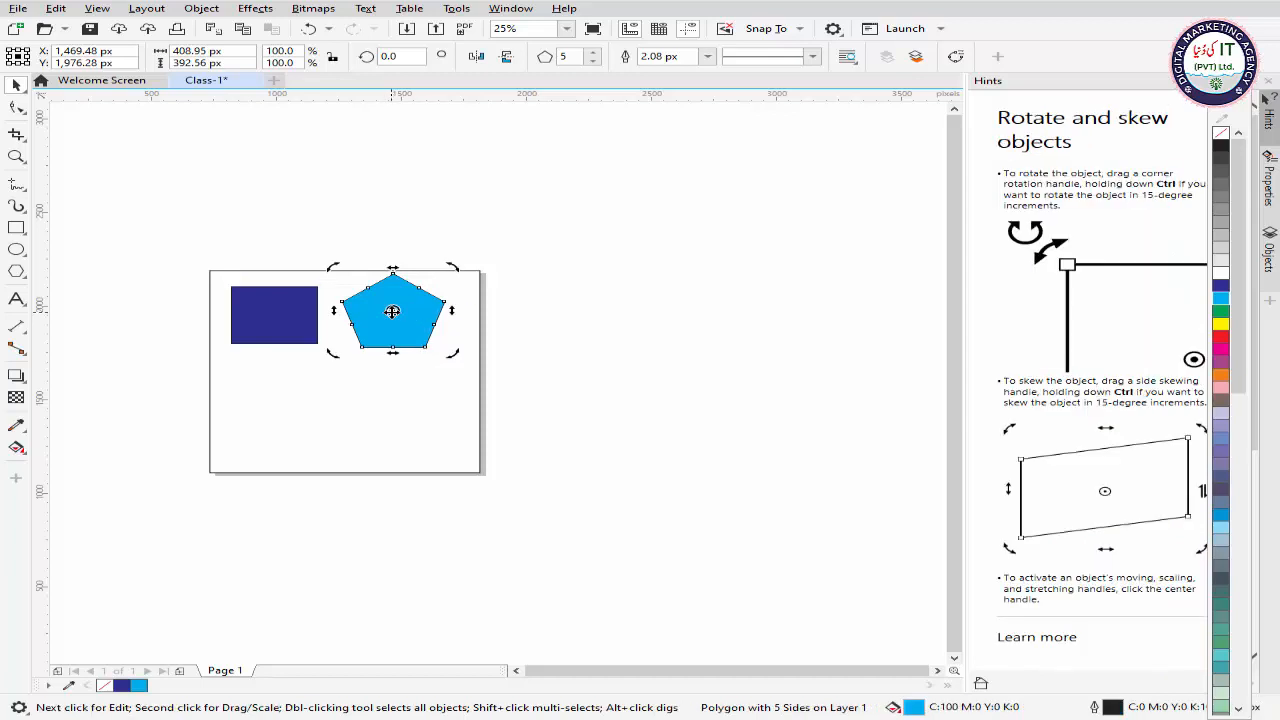
left_click(390, 302)
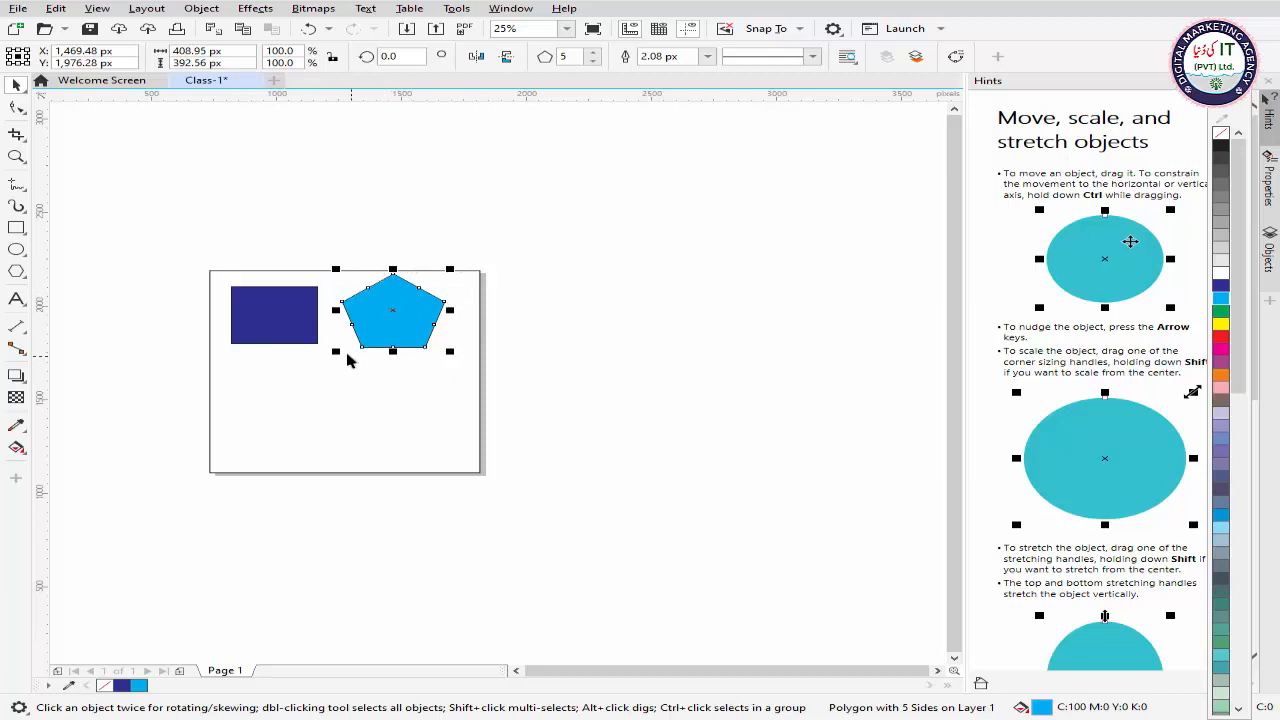
left_click(392, 310)
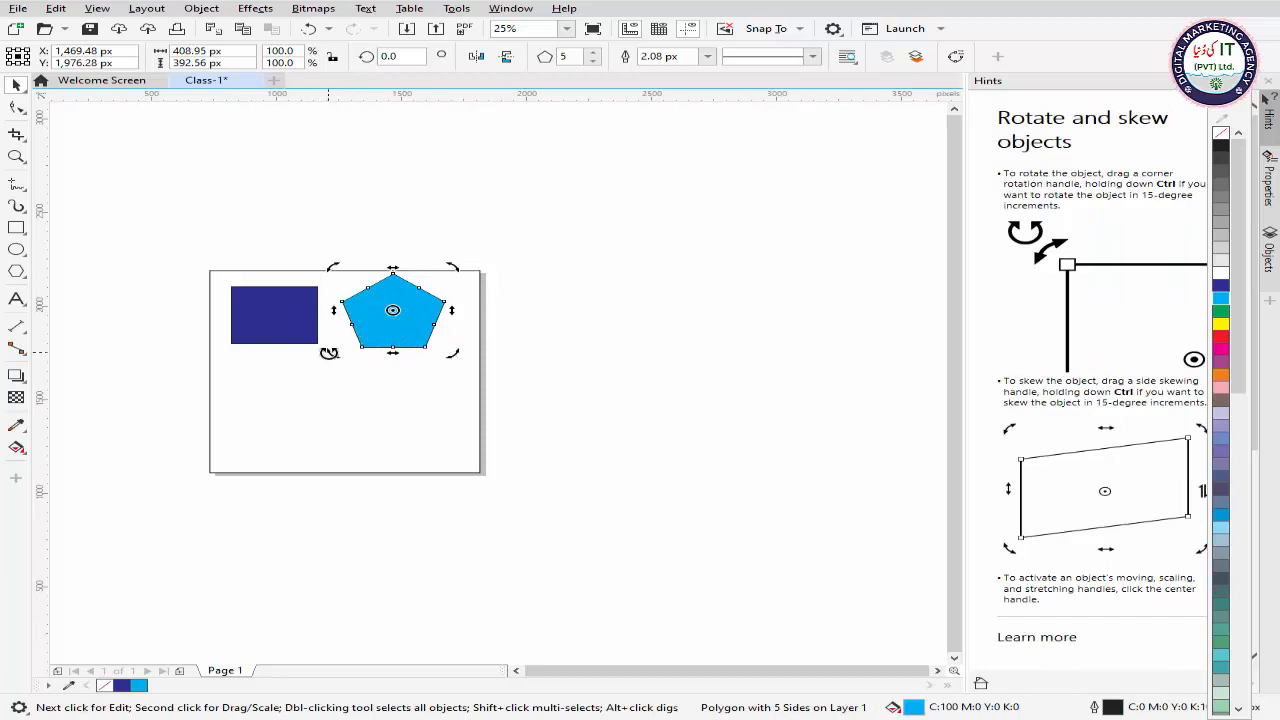
left_click_drag(331, 351, 322, 310)
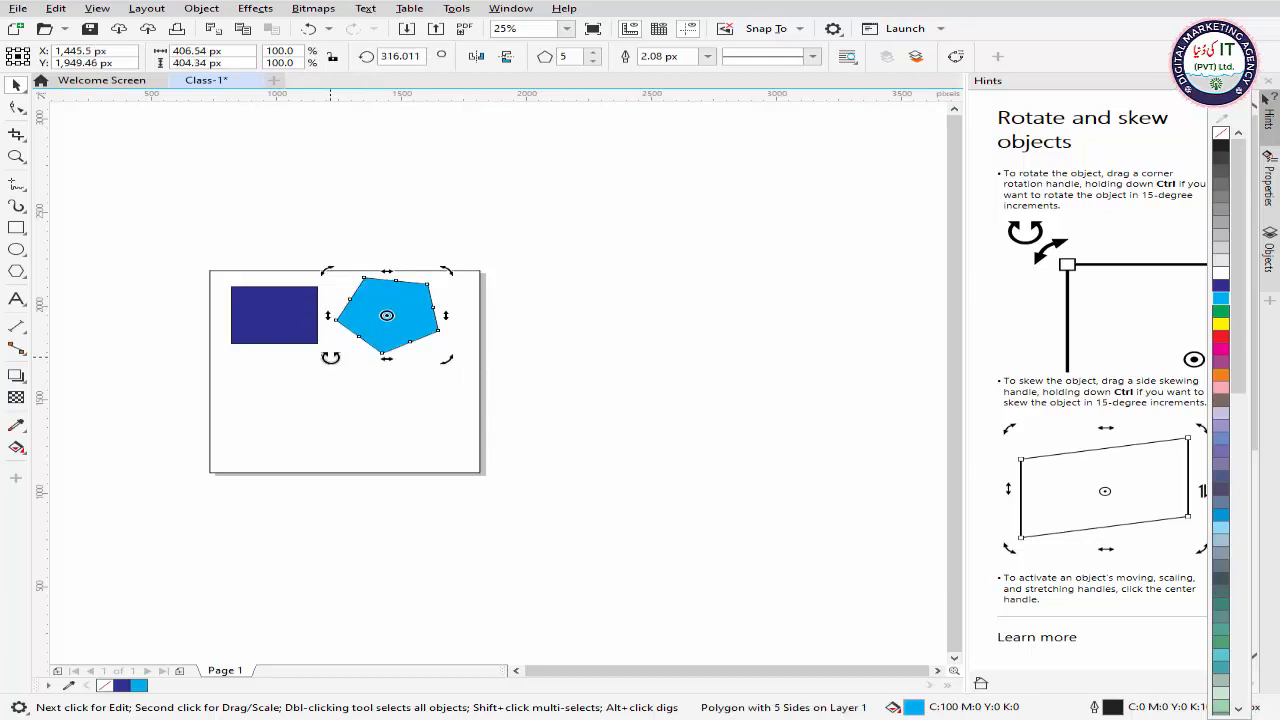
left_click_drag(328, 357, 342, 322)
key("ctrl+z")
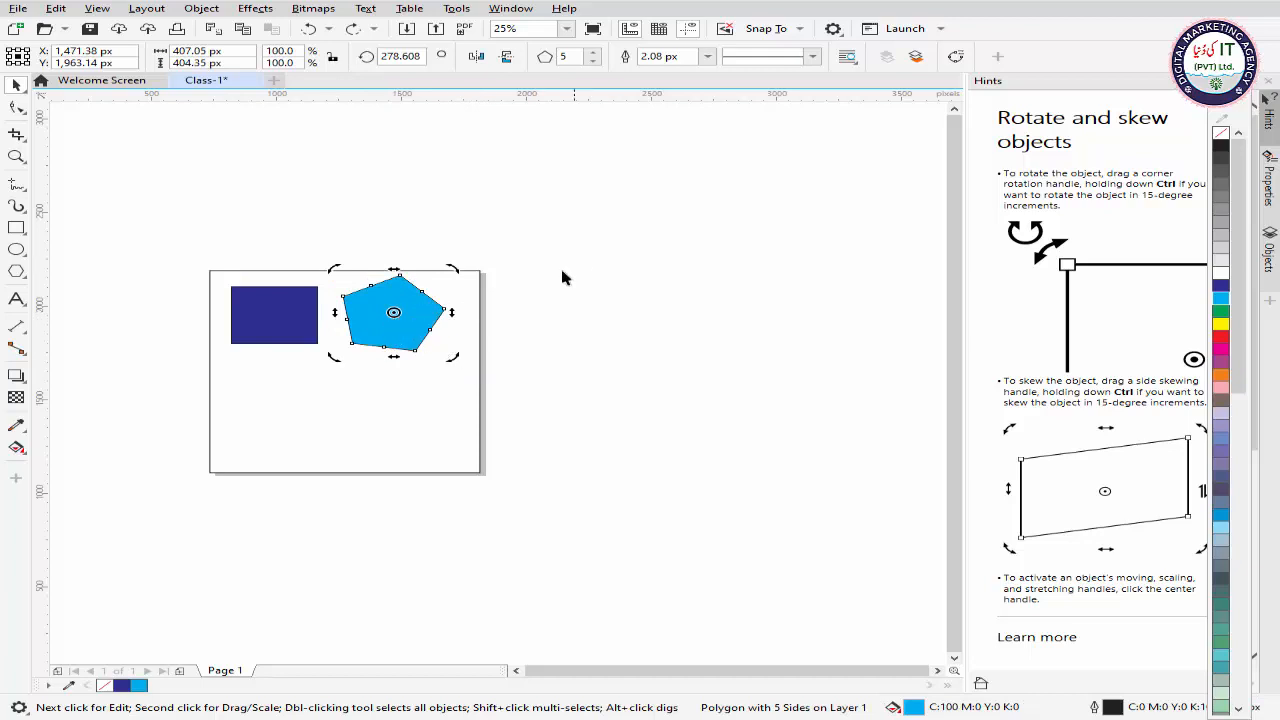
left_click(483, 289)
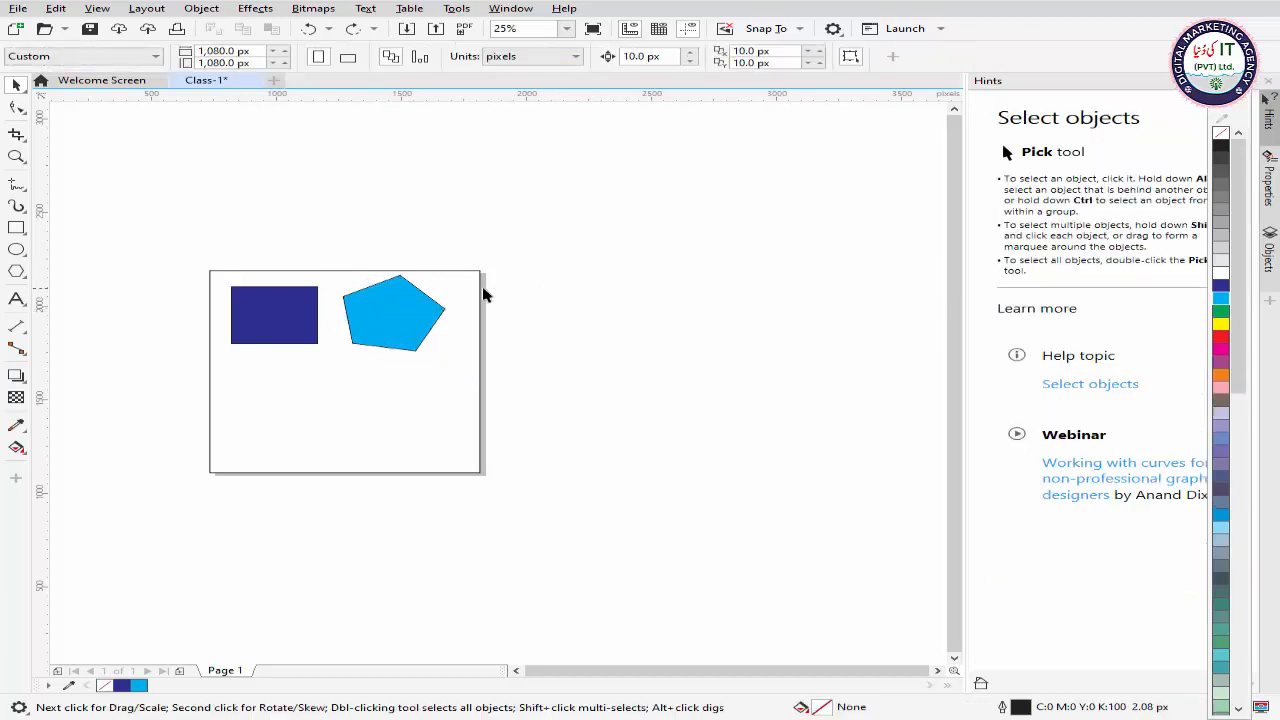
Step: Move the pentagon's rotation centre to its right corner and rotate a duplicate around it to about 109 degrees
left_click(417, 314)
left_click(402, 312)
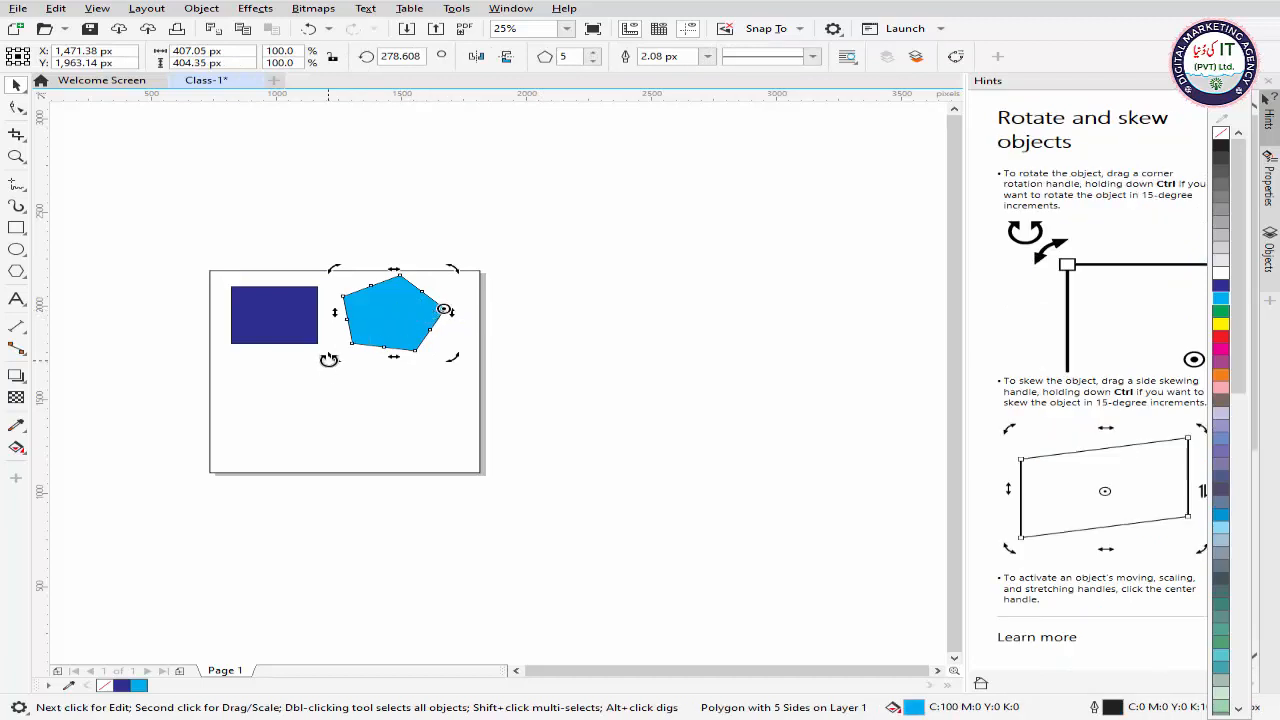
left_click_drag(330, 357, 474, 290)
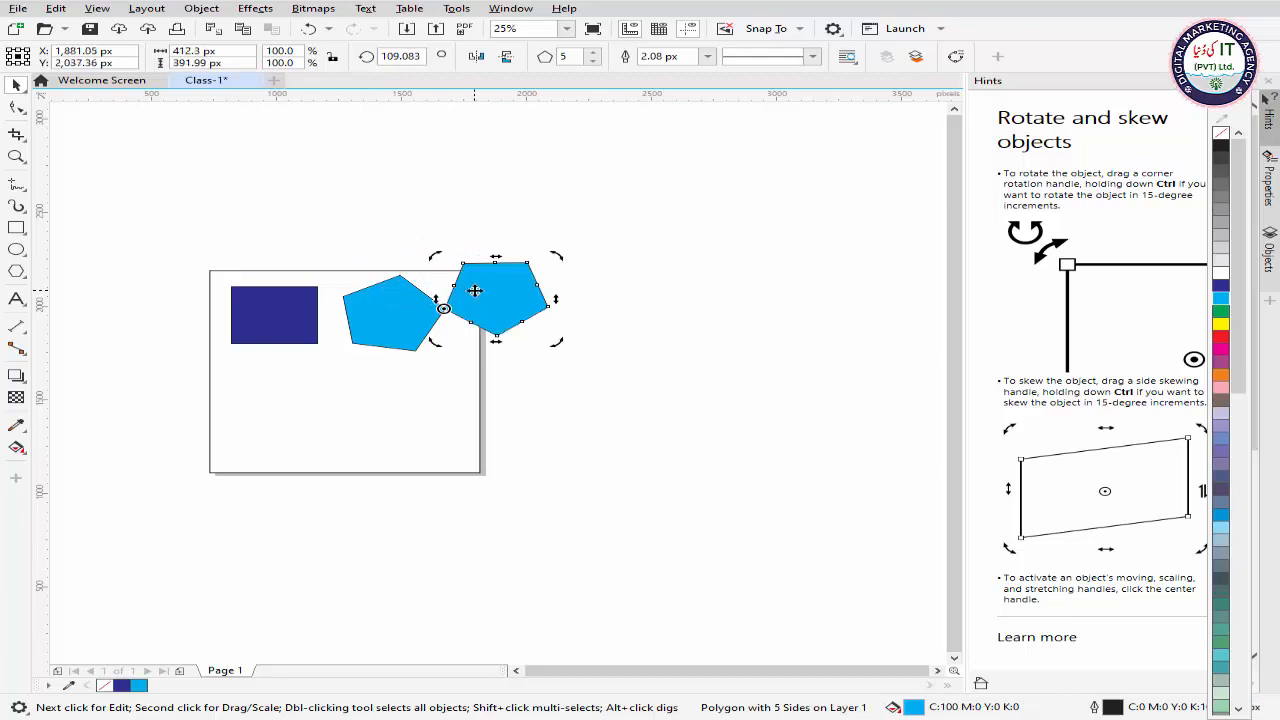
left_click(668, 280)
left_click(528, 308)
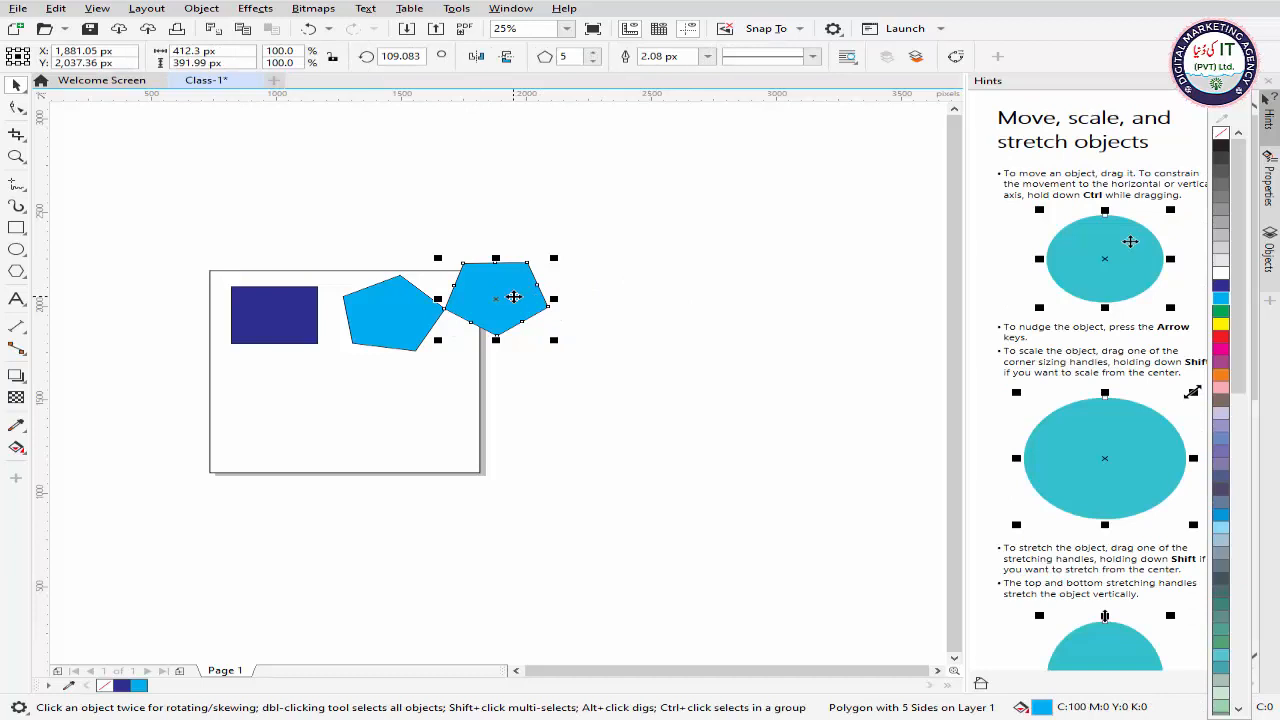
left_click(688, 260)
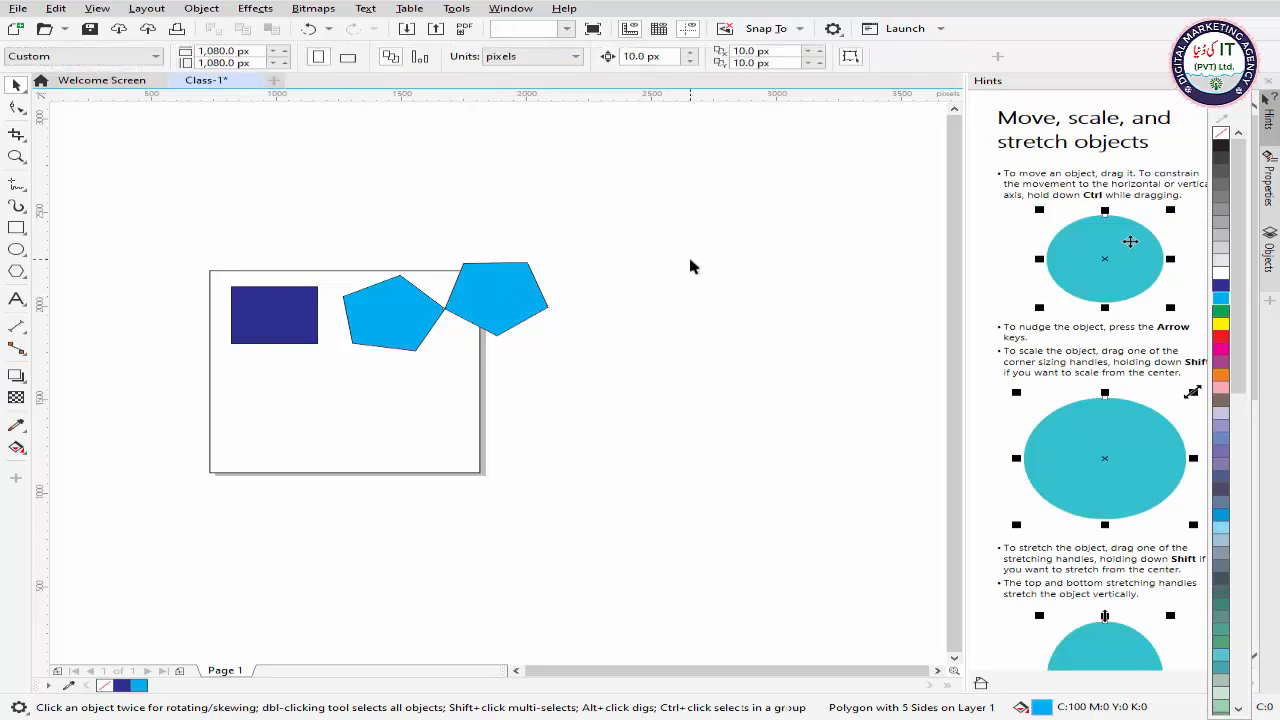
left_click(543, 295)
left_click(644, 274)
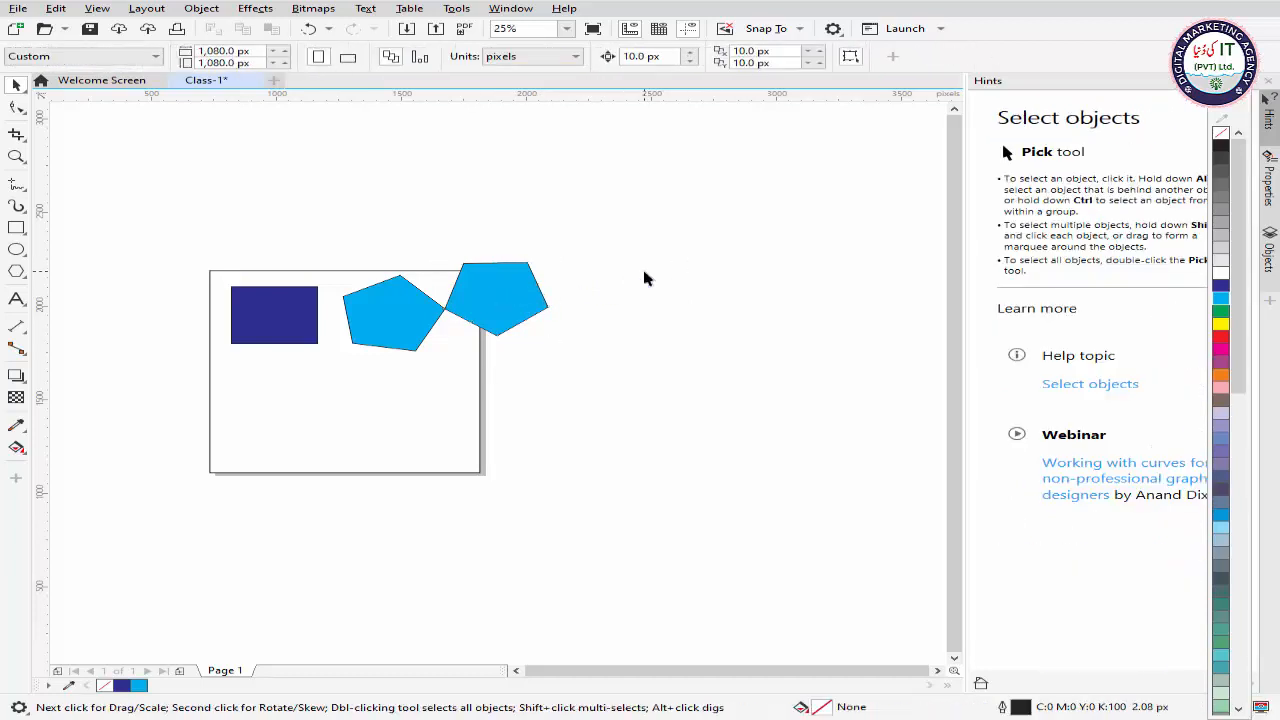
Step: Copy and paste the dark blue rectangle, and place the copy below the original at about X 985 px, Y 1,524 px
right_click(268, 323)
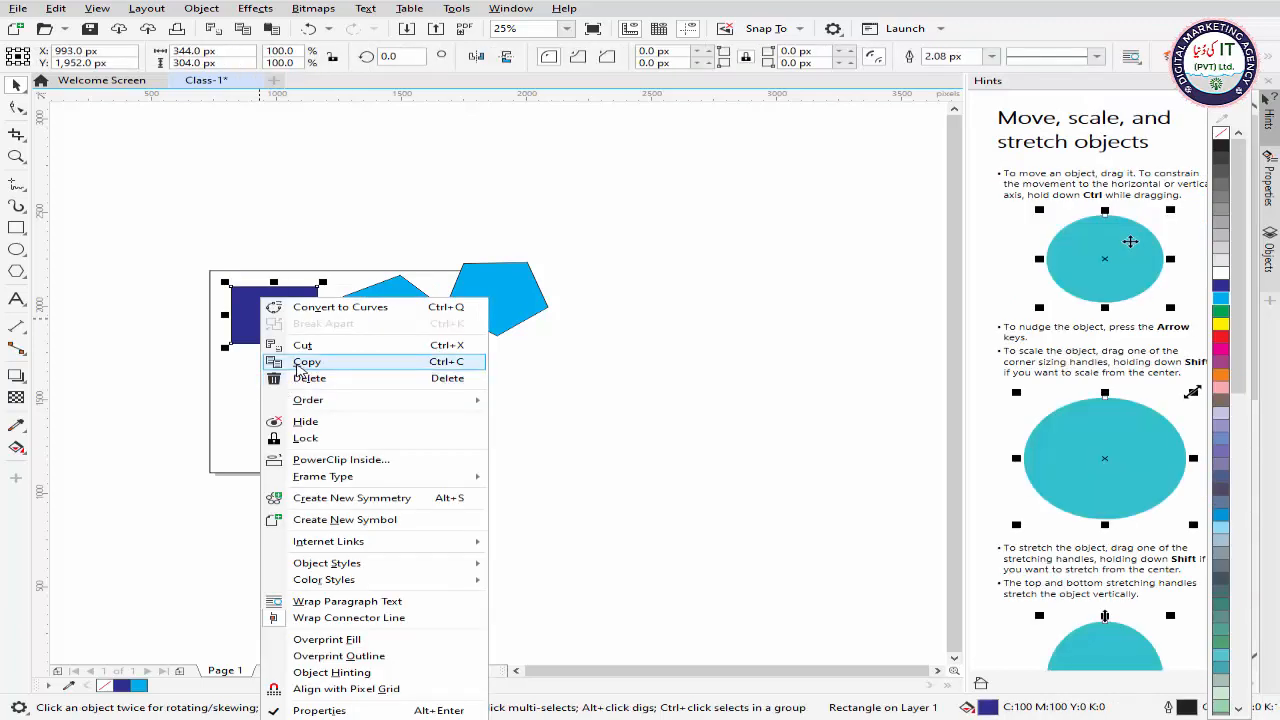
left_click(297, 363)
right_click(591, 319)
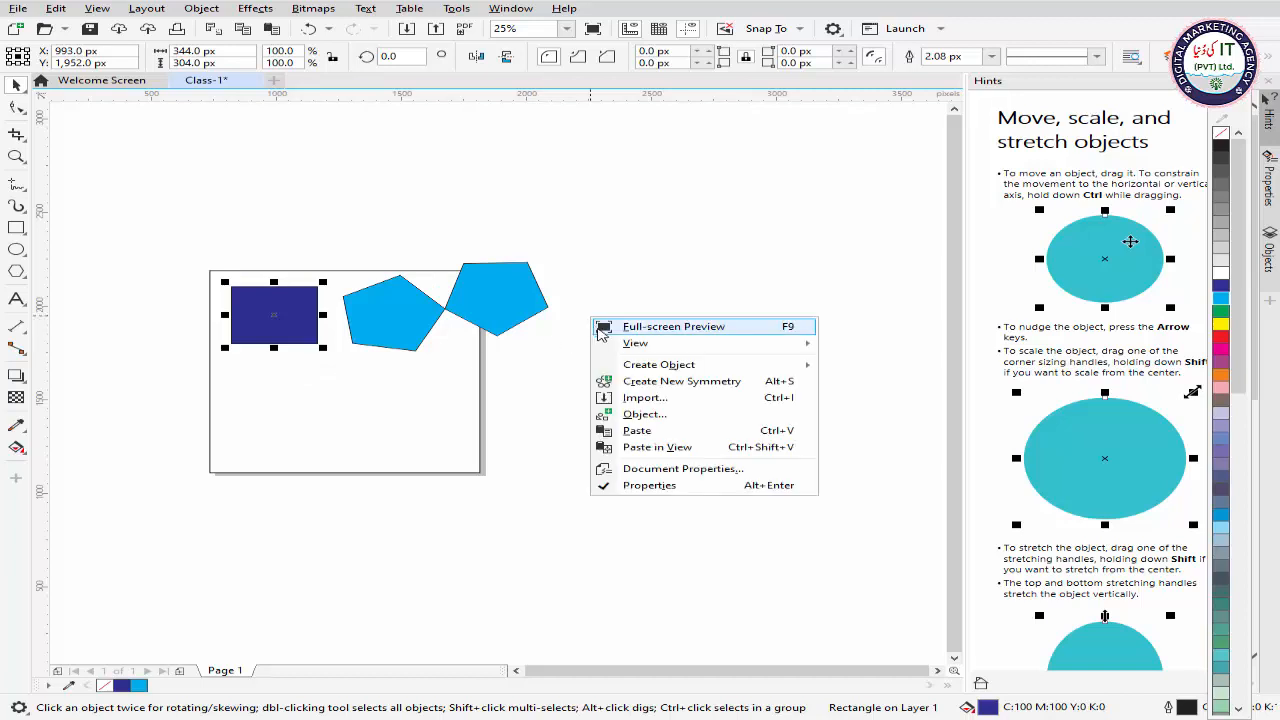
left_click(657, 432)
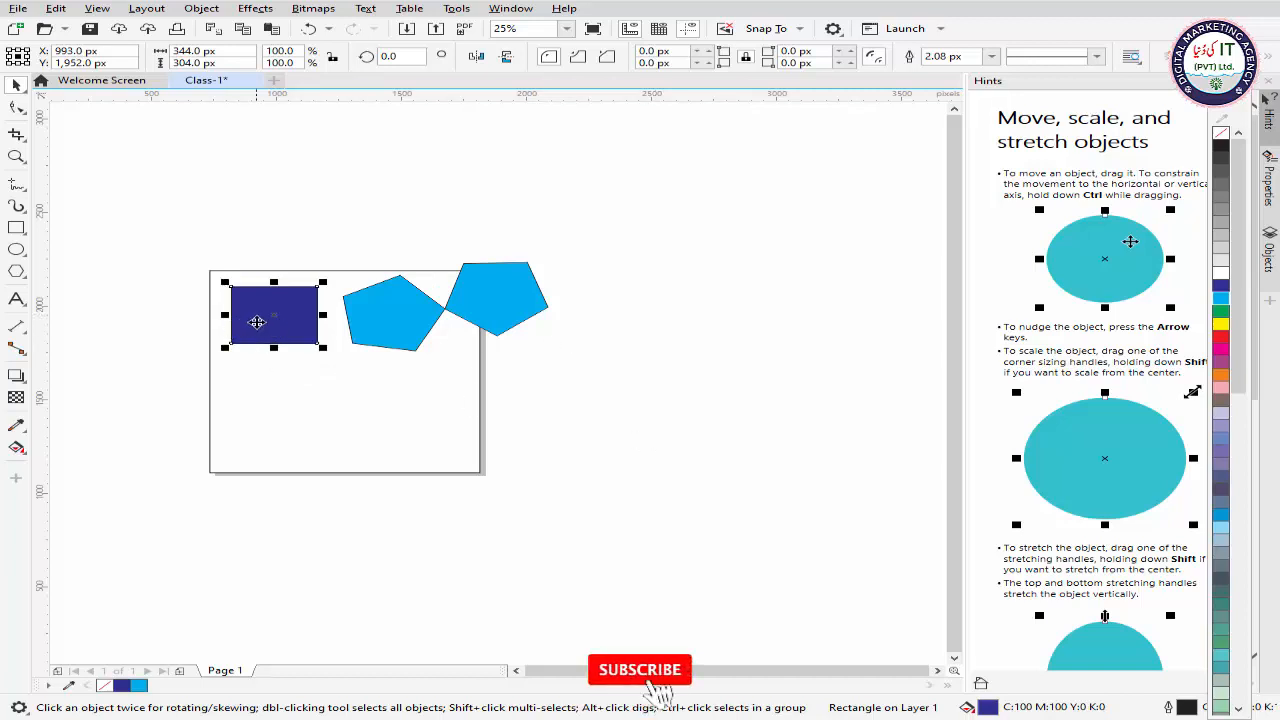
left_click_drag(257, 320, 278, 400)
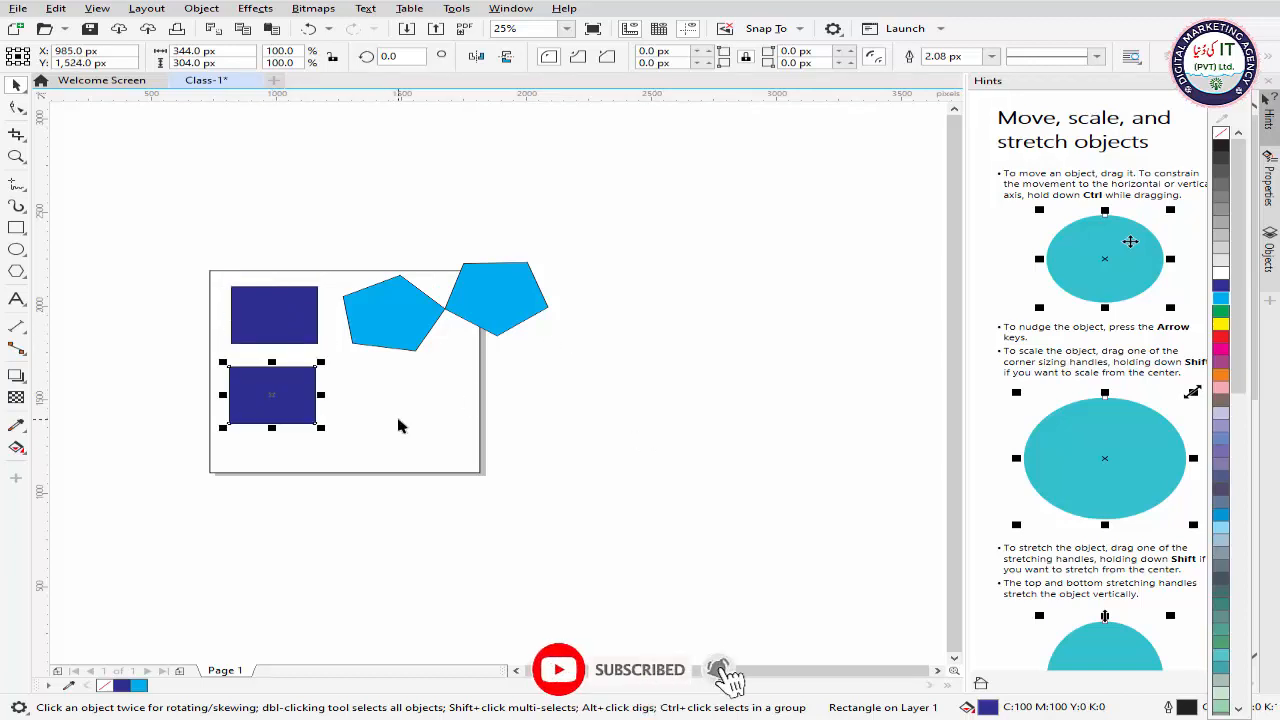
left_click(450, 427)
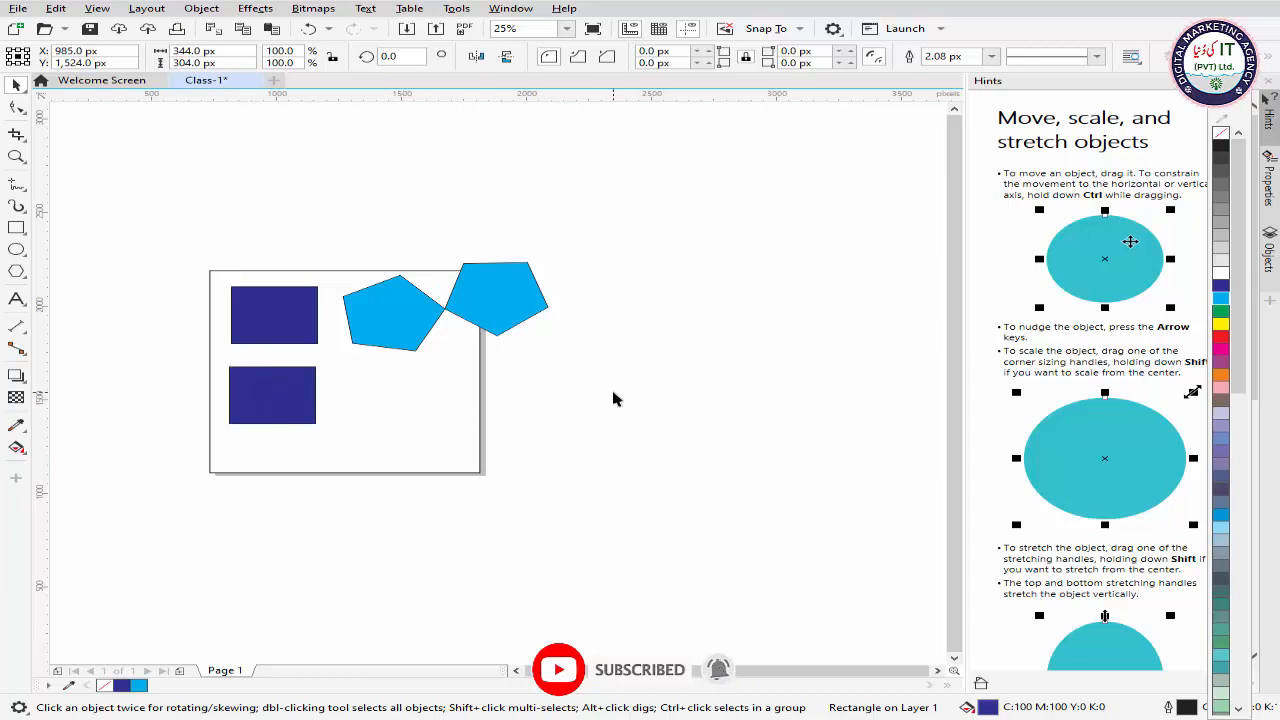
Step: Place two duplicates of the lower blue rectangle in a row to its right, the outermost at about X 2,009 px, Y 1,516 px
left_click(268, 397)
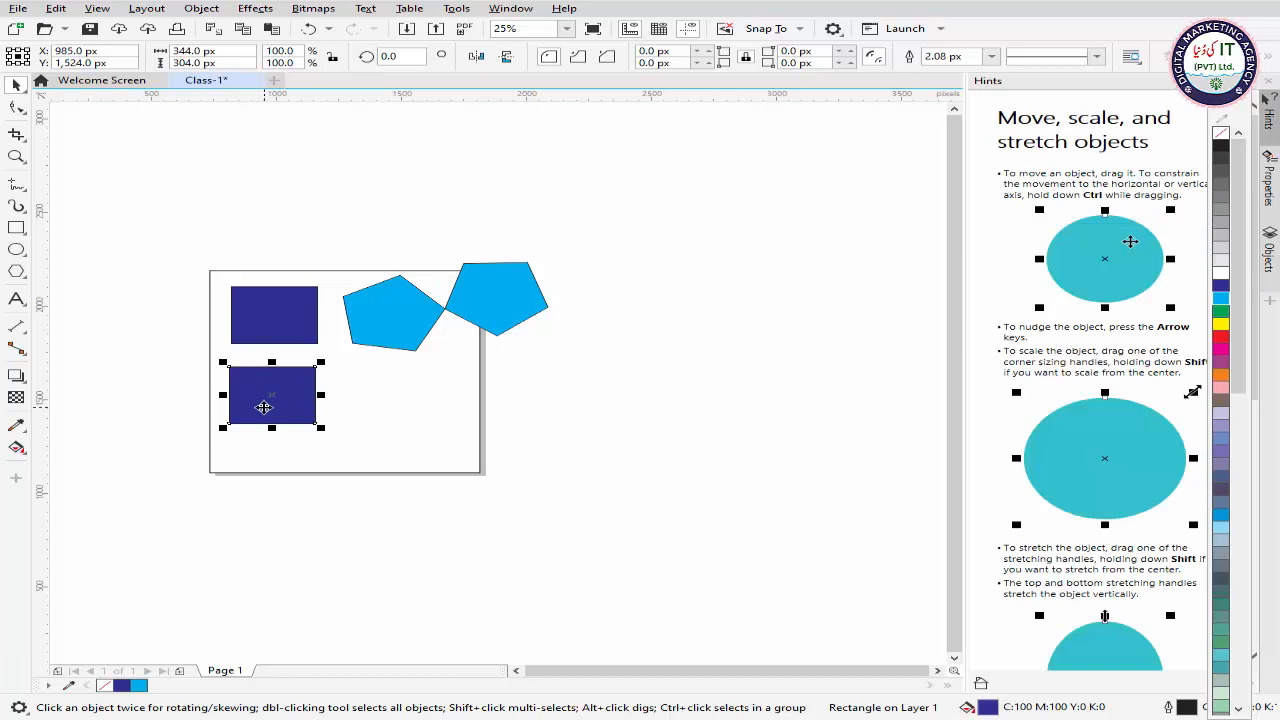
left_click_drag(268, 408, 531, 403)
left_click(639, 373)
left_click(393, 397)
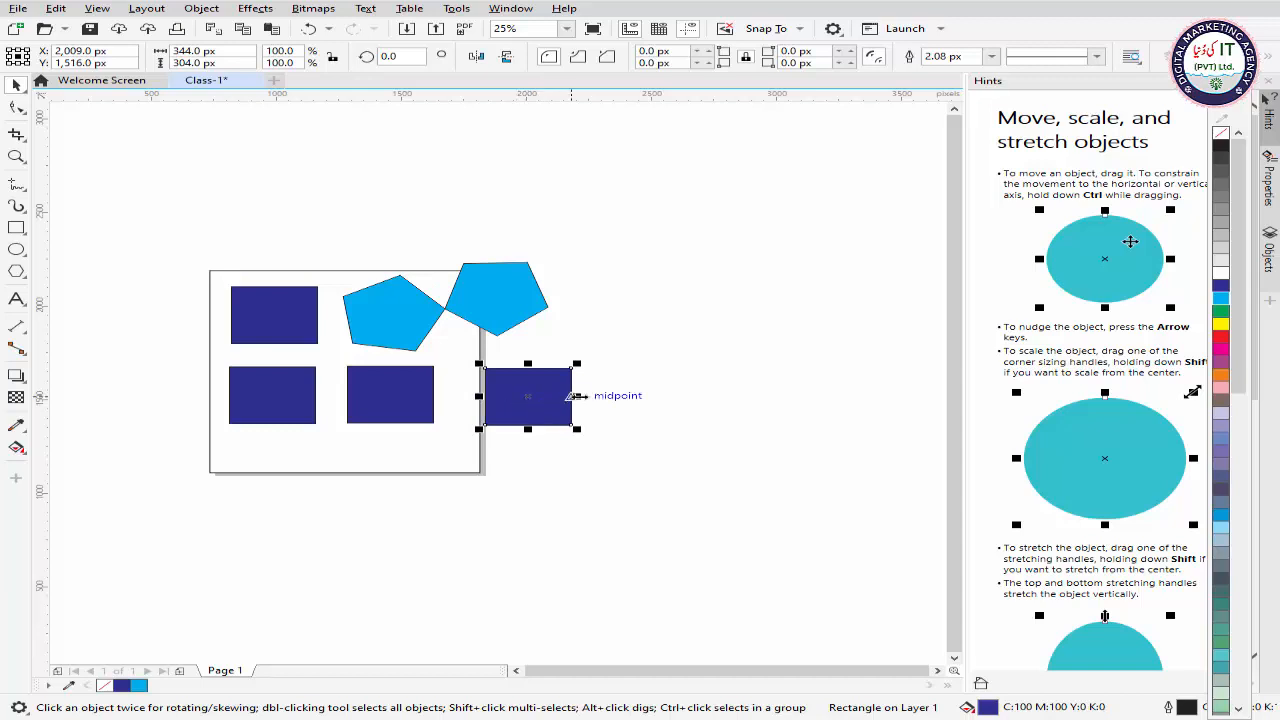
Step: Move the rightmost blue rectangle farther right off the page, to about X 2,181 px, Y 1,488 px
left_click(626, 384)
left_click(561, 414)
left_click_drag(537, 409, 581, 408)
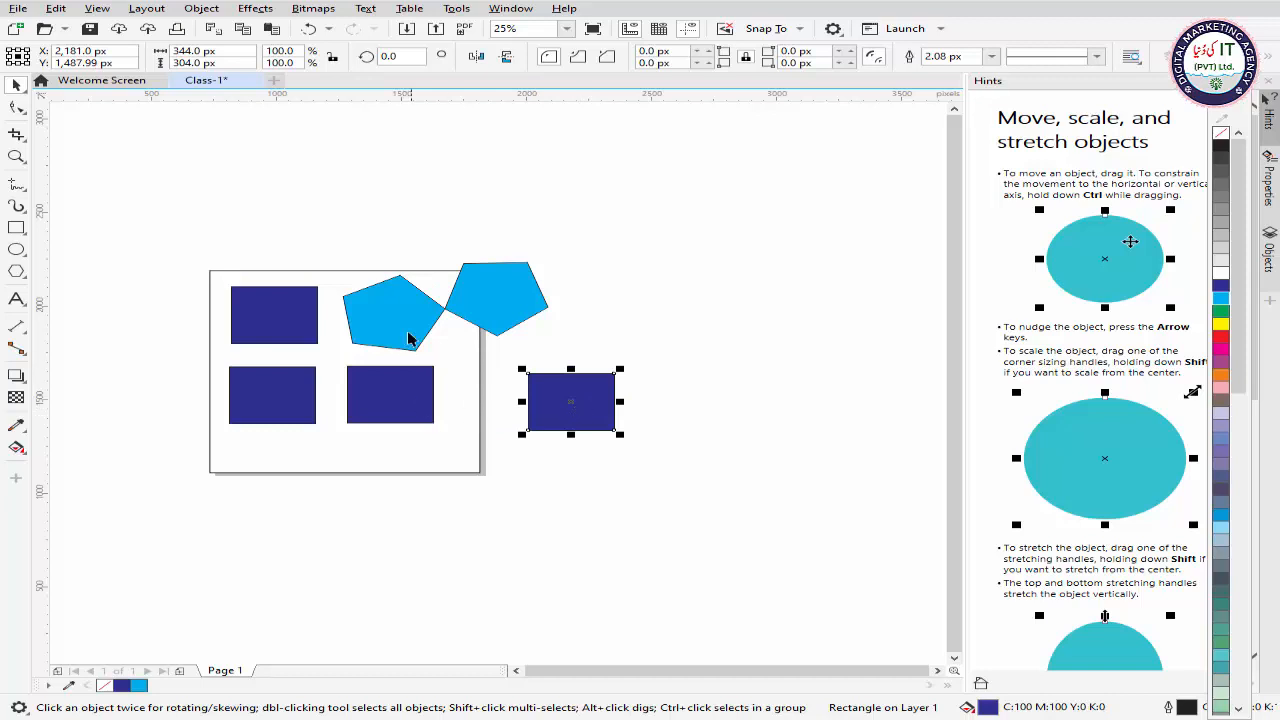
Step: Move the right pentagon off the page, above the outer blue rectangle, to about X 2,185 px, Y 2,141 px
left_click(470, 310)
left_click(400, 322)
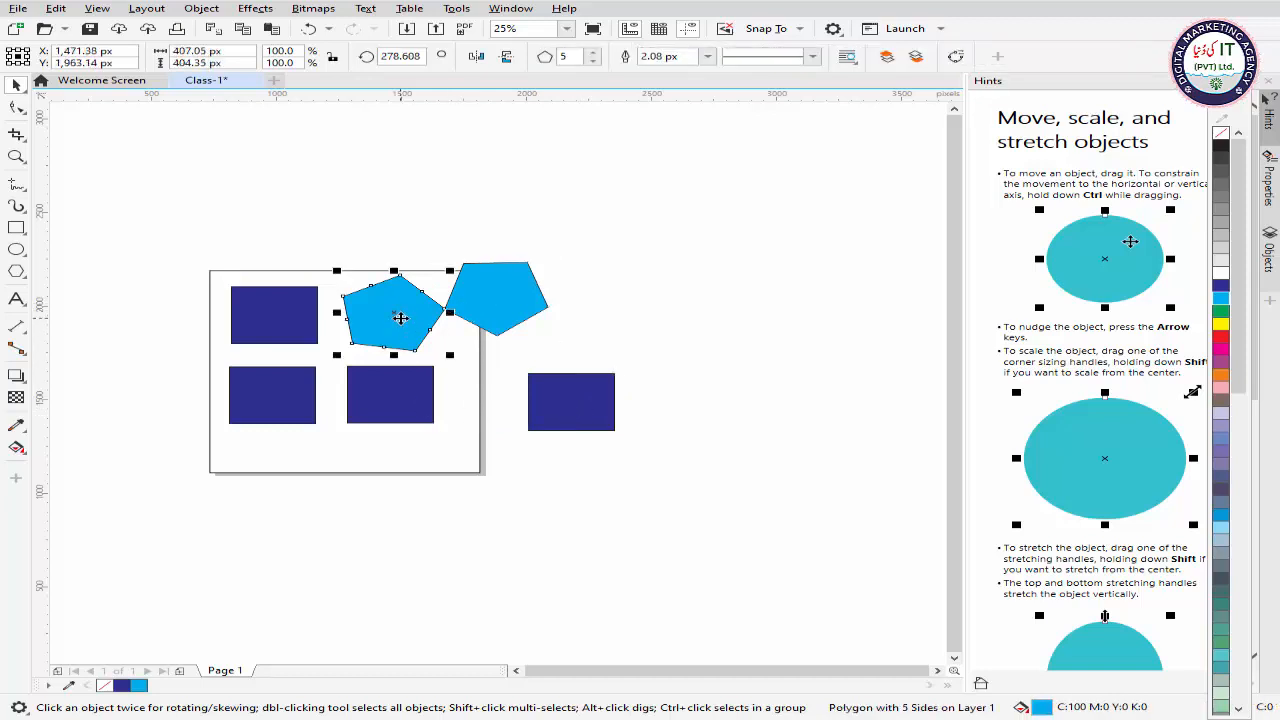
left_click(500, 290)
left_click_drag(509, 291, 594, 276)
Step: Rotate a duplicate of the right pentagon around its left corner to about 301 degrees and repeat the transformation until fourteen pentagons form a ring
left_click(577, 277)
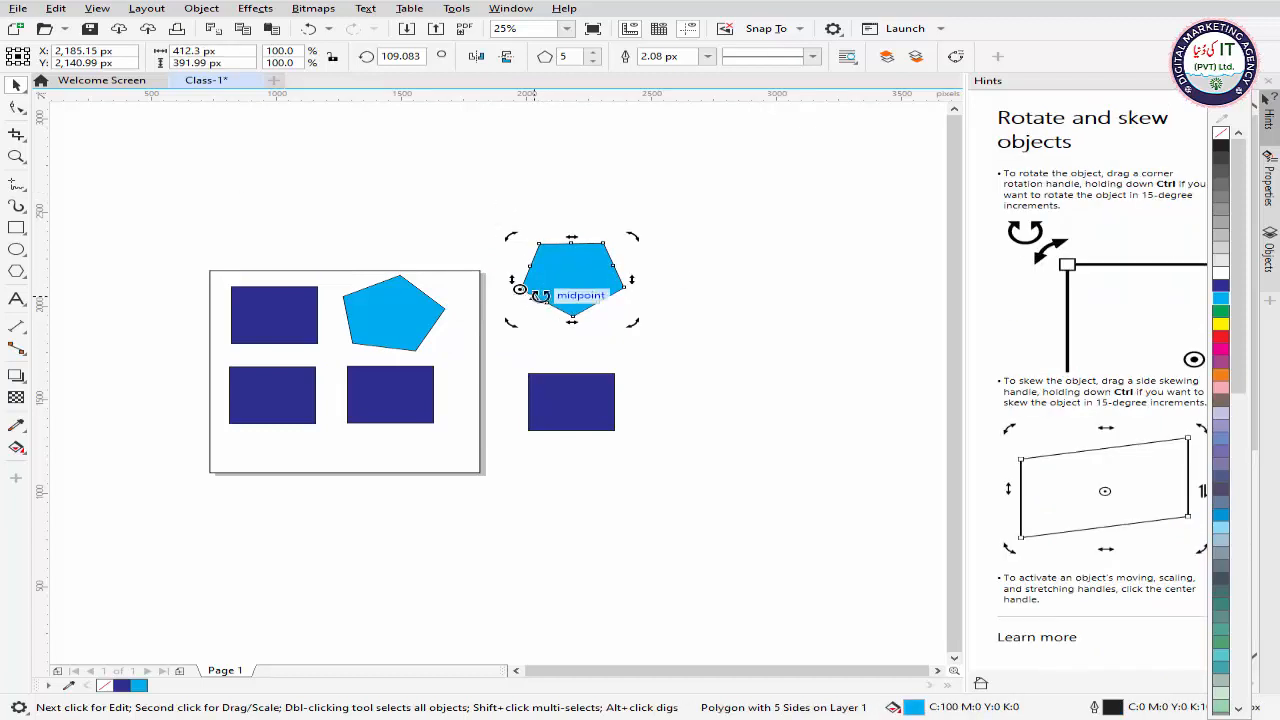
left_click_drag(509, 322, 516, 138)
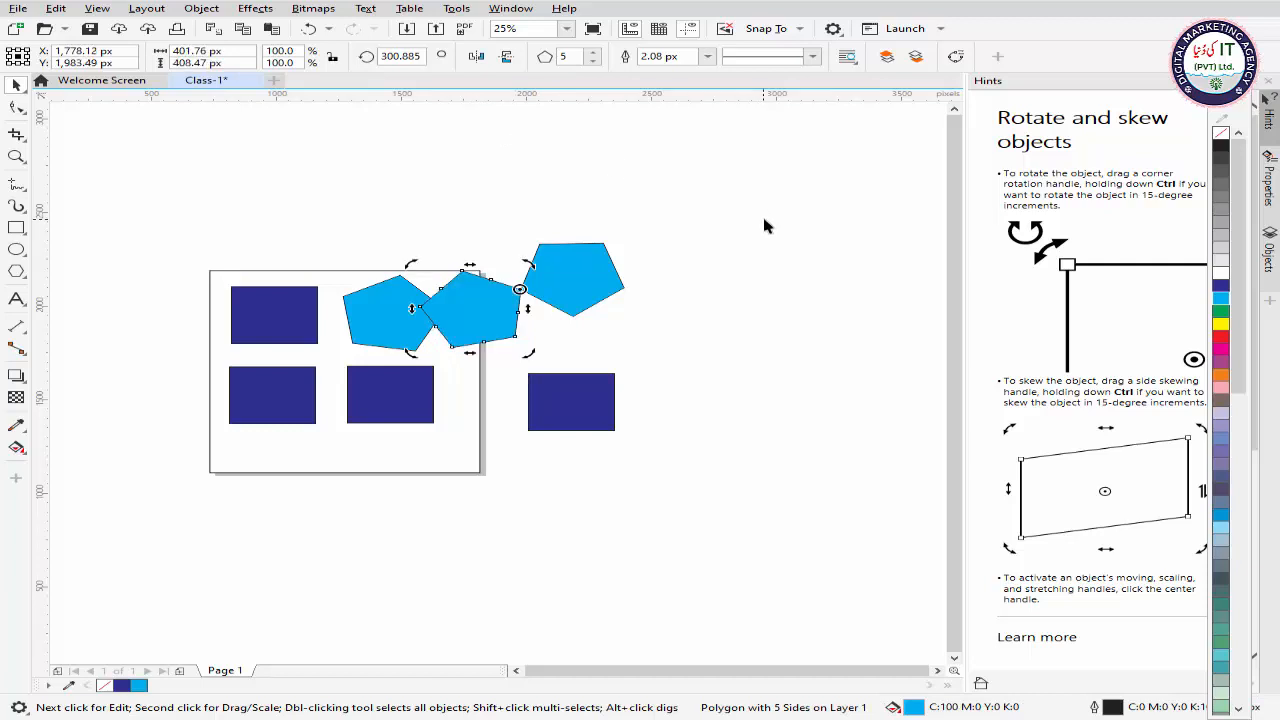
key("ctrl+r")
key("ctrl+r")
key("ctrl+r")
key("ctrl+r")
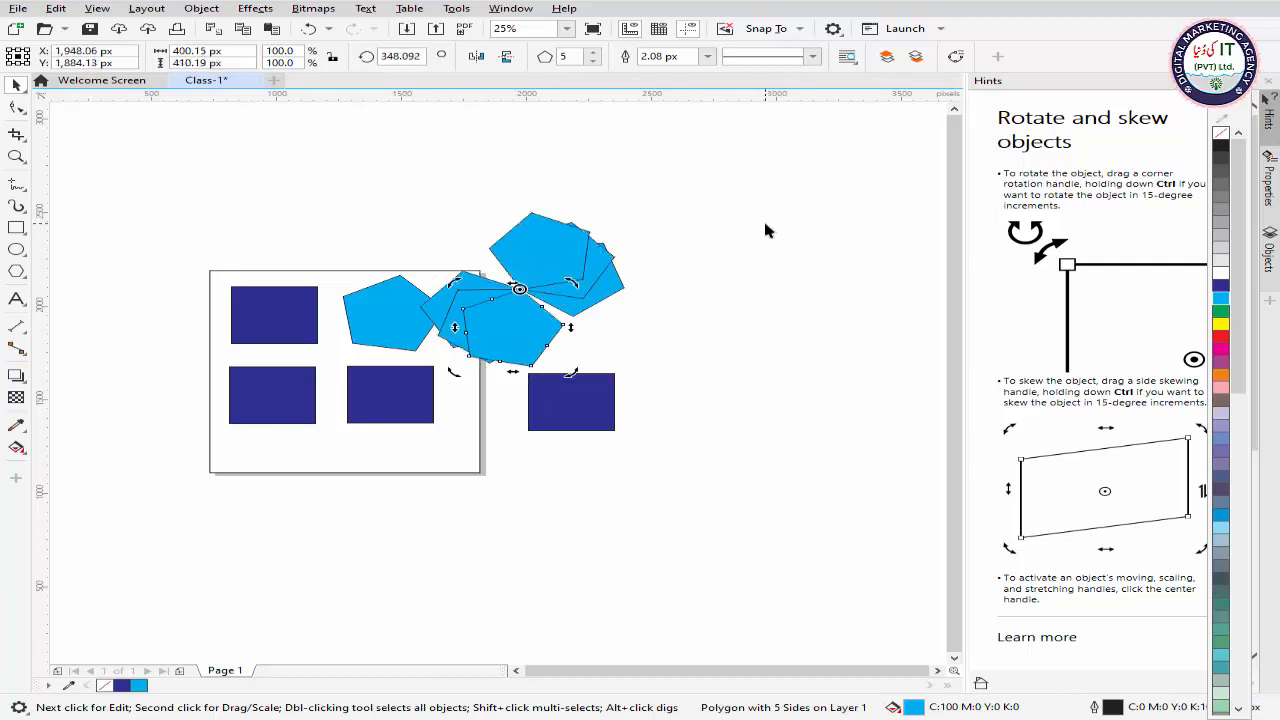
key("ctrl+r")
key("ctrl+r")
key("ctrl+r")
key("ctrl+r")
key("ctrl+r")
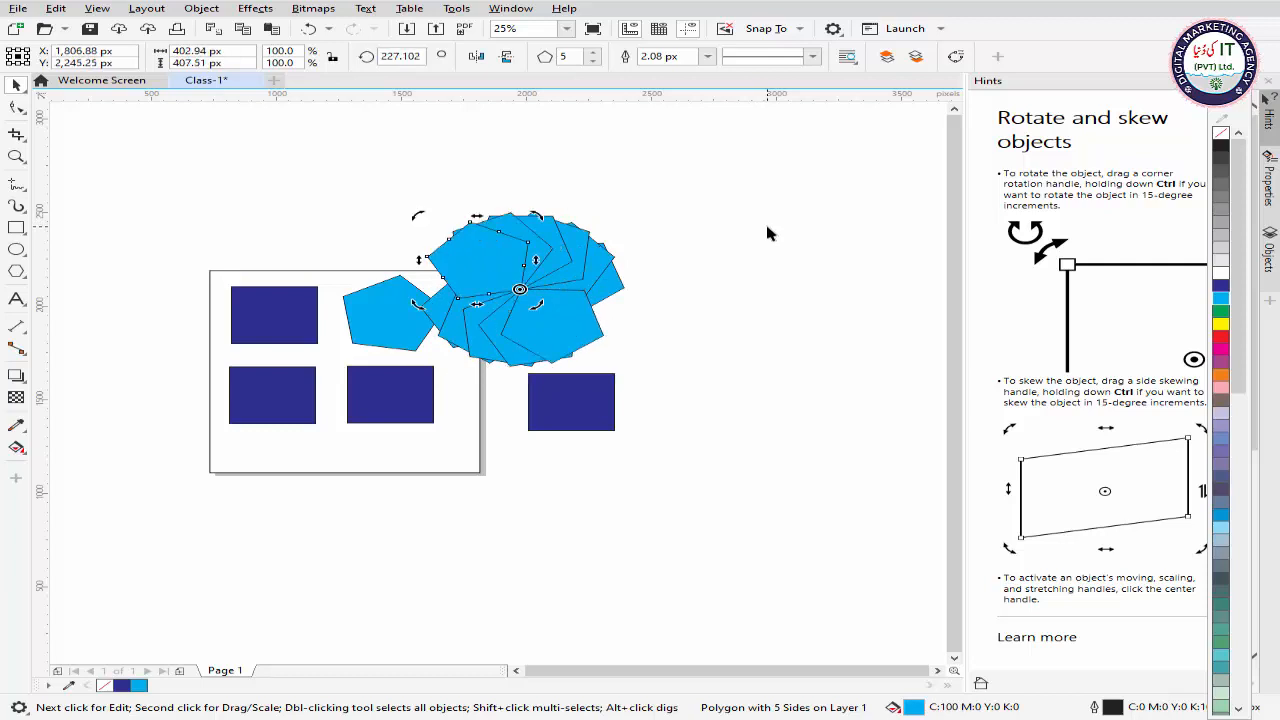
key("ctrl+r")
key("ctrl+r")
key("ctrl+r")
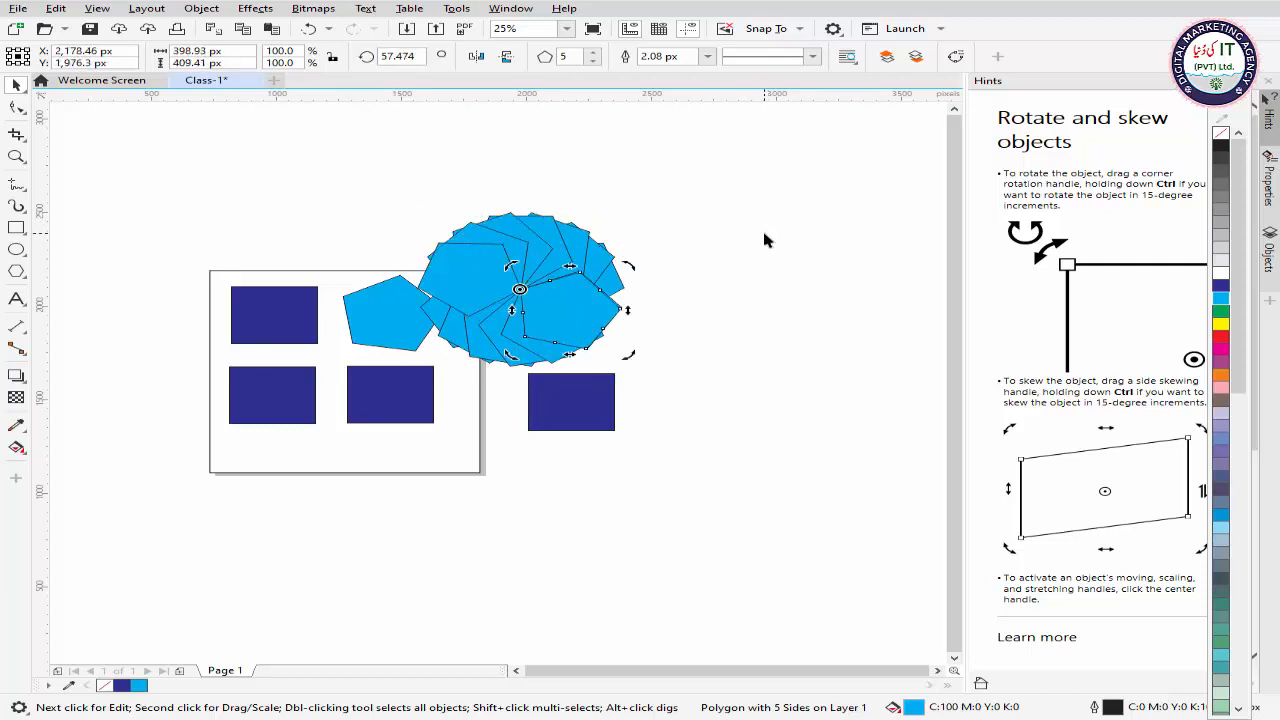
Step: Select all pentagons of the ring and set their outline width to None
left_click(665, 237)
left_click_drag(371, 181, 694, 376)
left_click(880, 56)
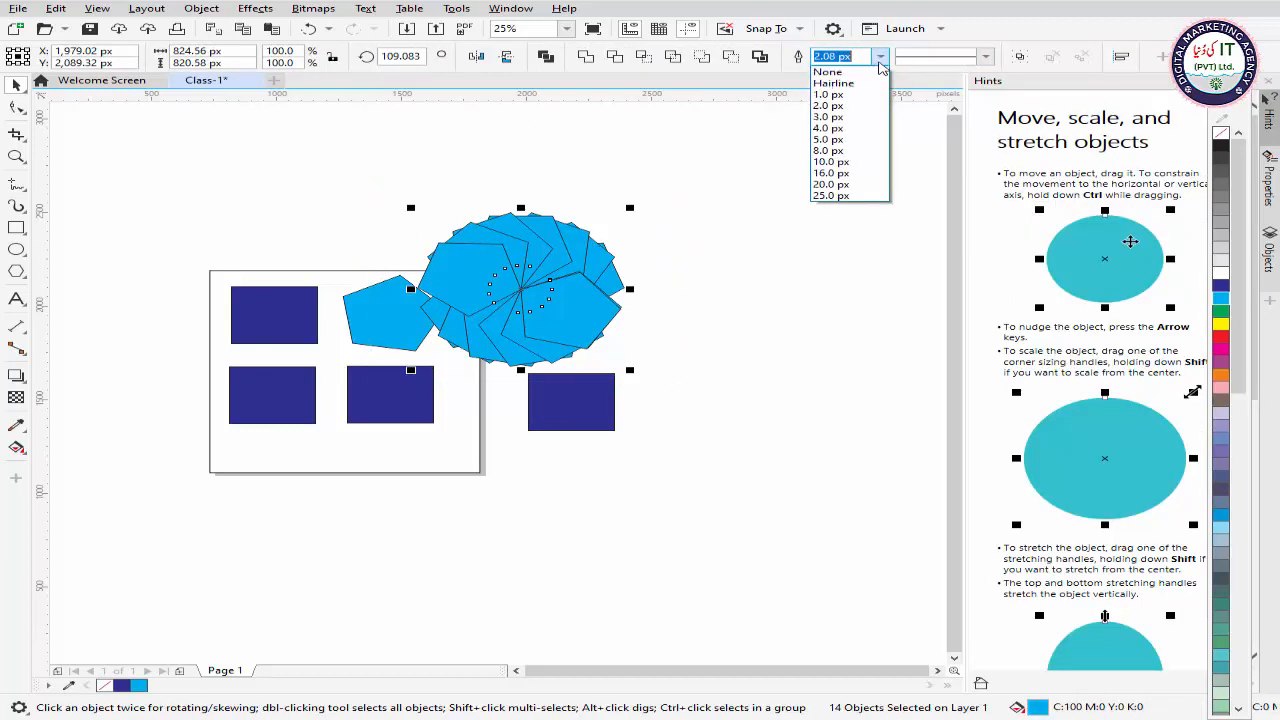
left_click(830, 70)
left_click(890, 340)
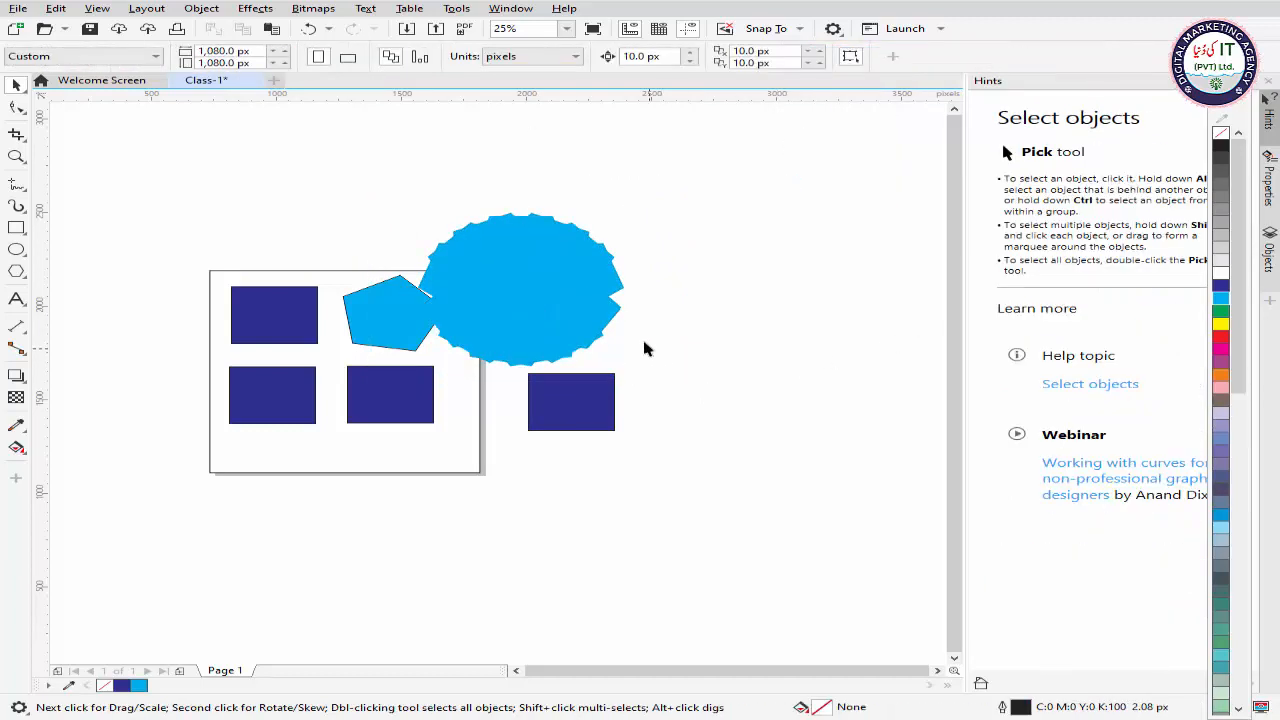
Step: Select the whole pentagon ring and move it up and right, clear of the page and the other shapes
left_click_drag(628, 343, 421, 377)
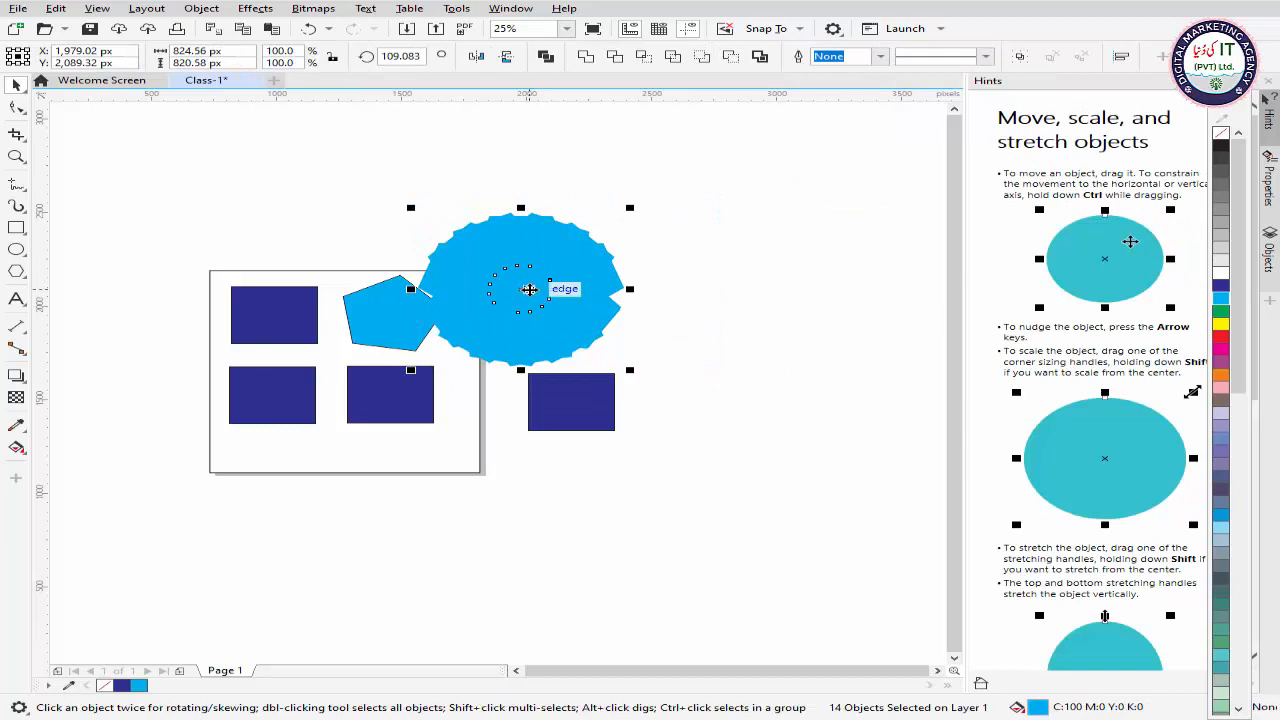
left_click_drag(525, 287, 677, 264)
left_click(833, 409)
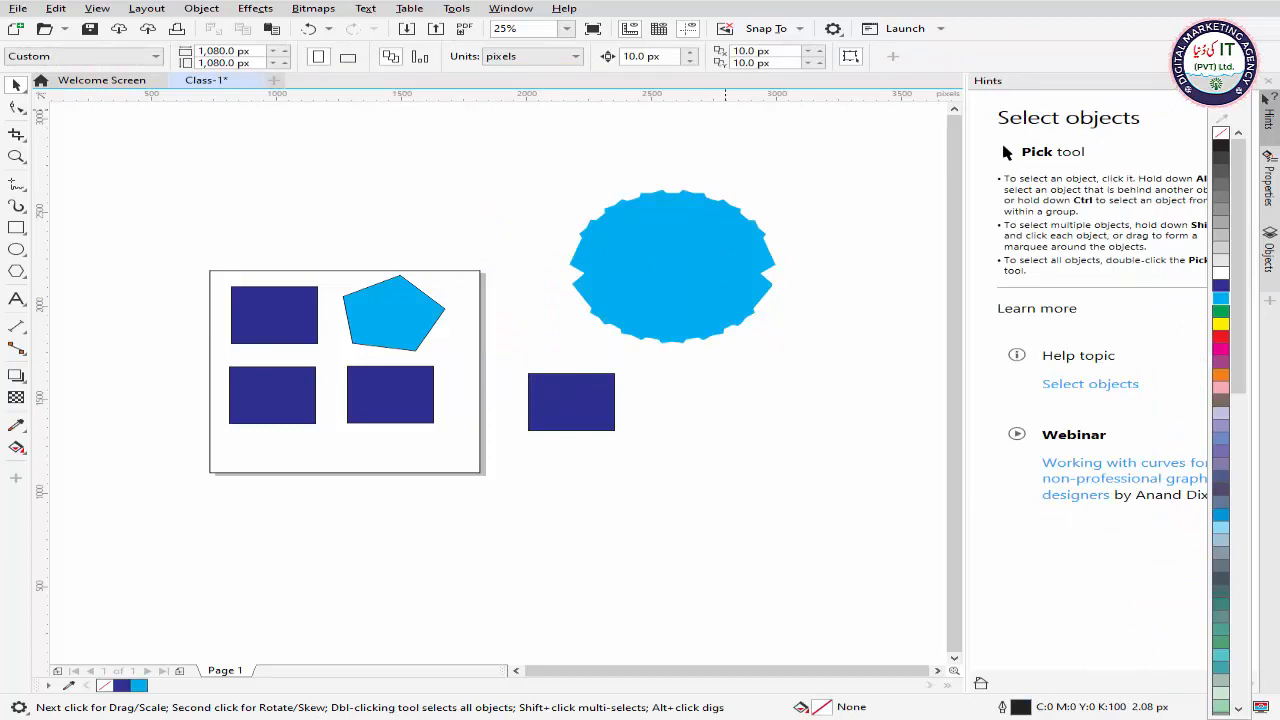
left_click(413, 310)
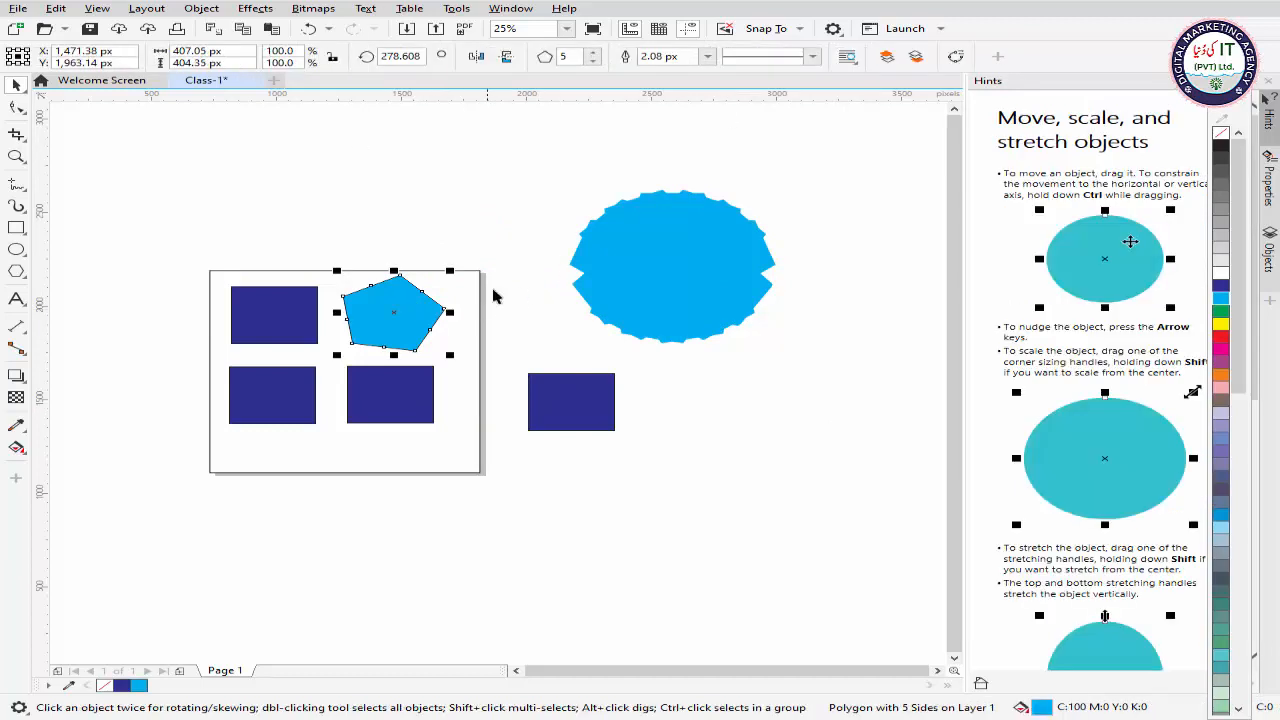
left_click(455, 215)
left_click_drag(532, 177, 840, 368)
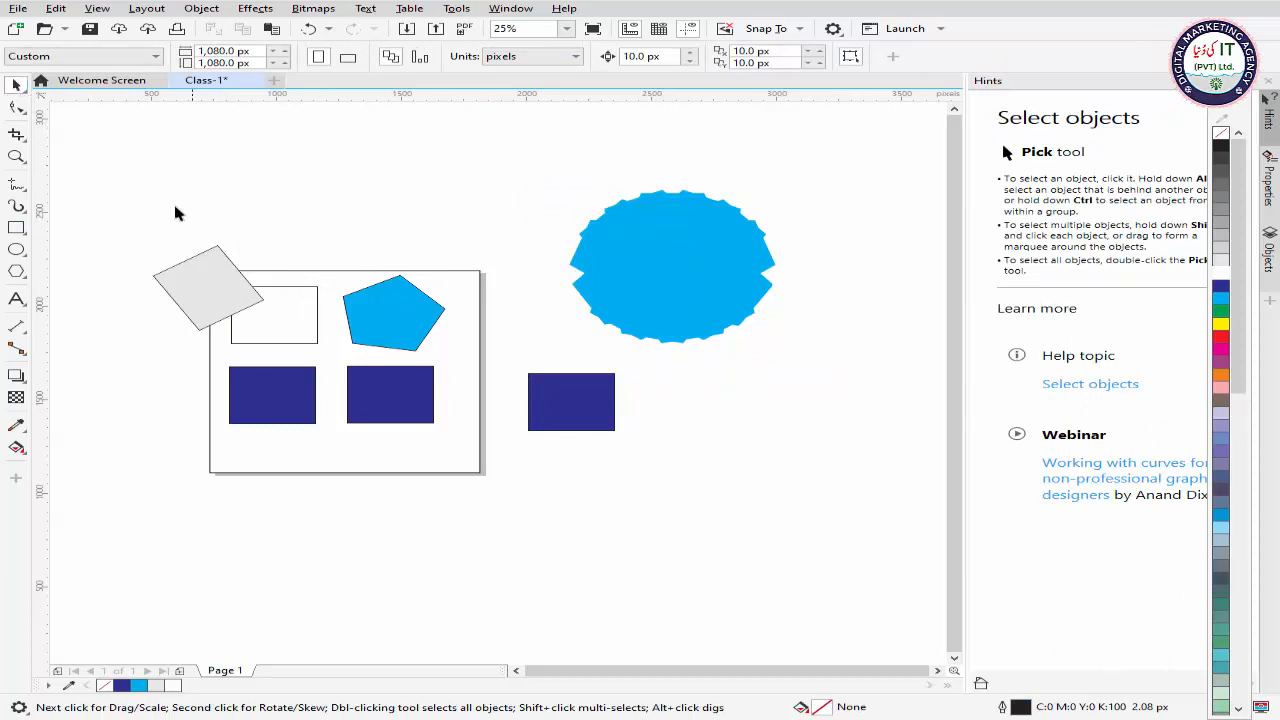
Step: Move the single pentagon above the page and back onto it at about X 1,509 px, Y 1,958 px
left_click(414, 310)
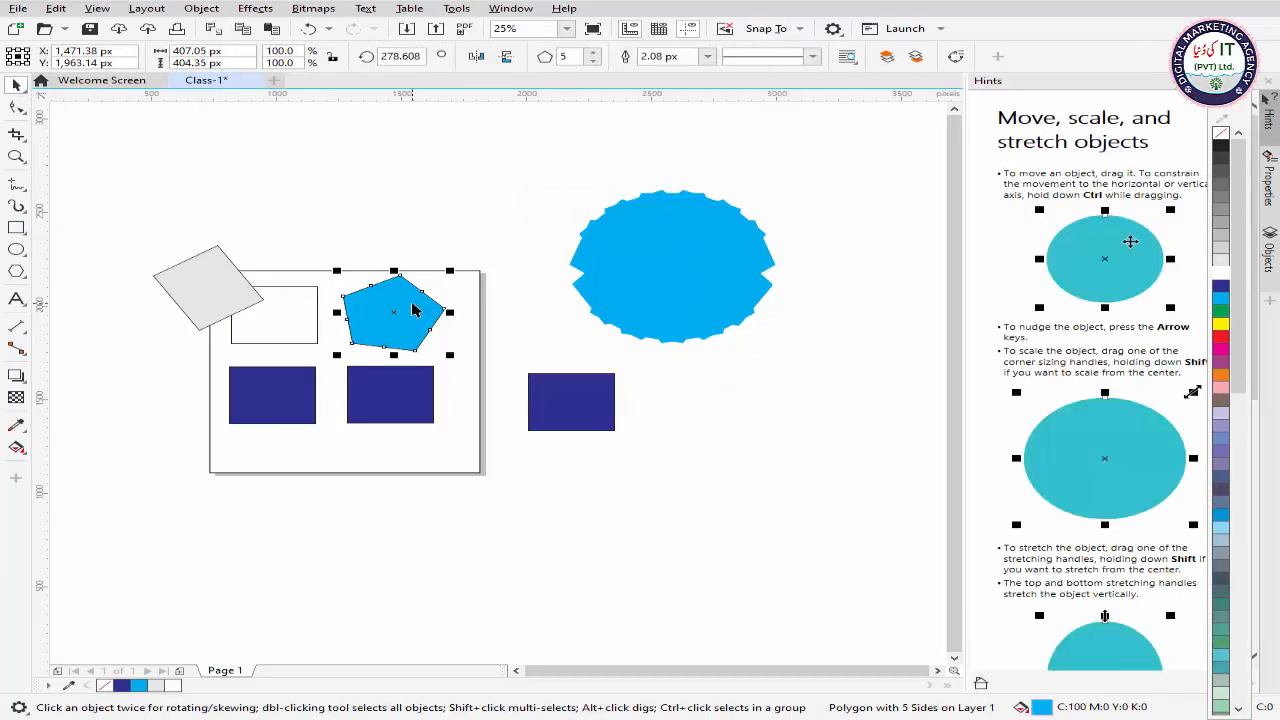
left_click_drag(406, 306, 410, 232)
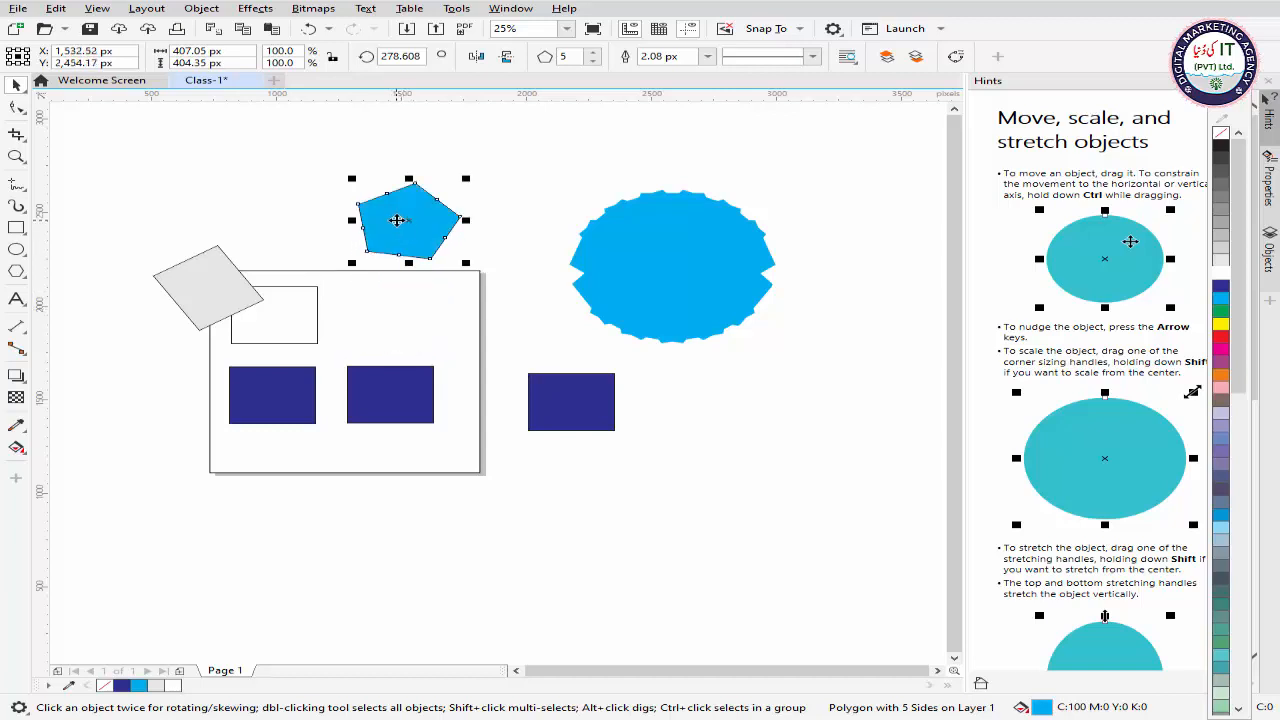
left_click_drag(400, 217, 400, 315)
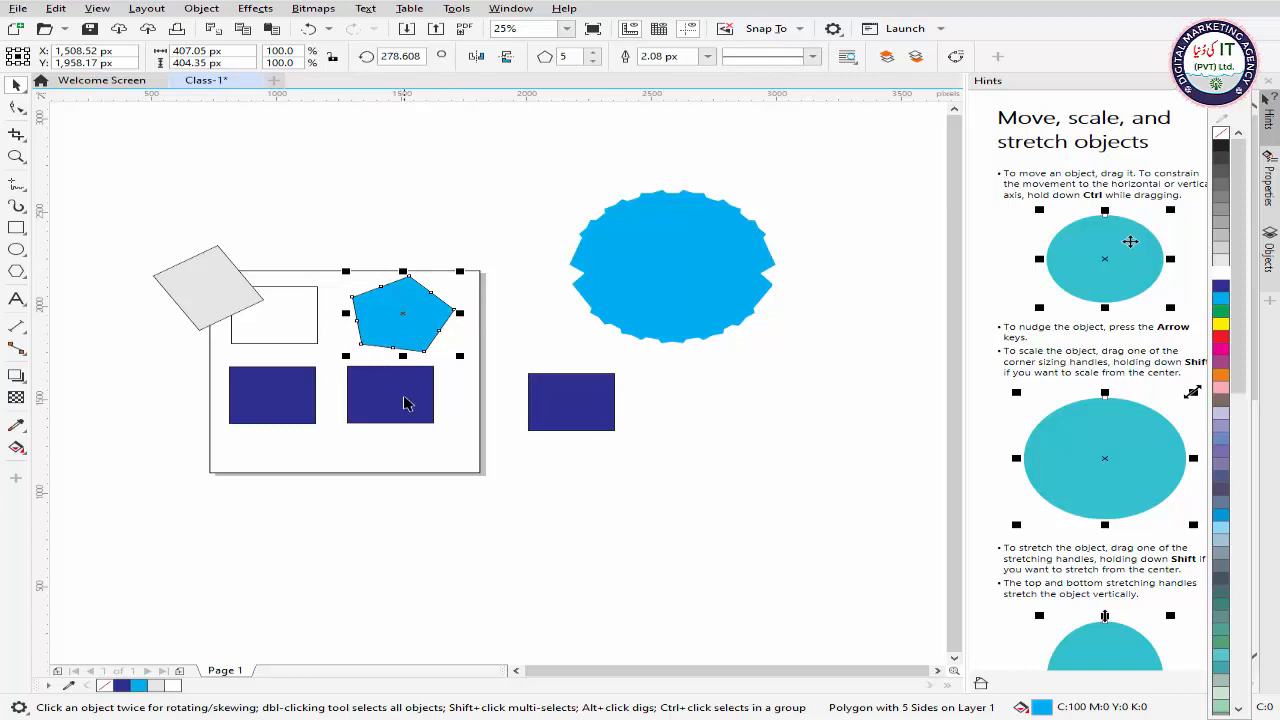
Step: Select the three blue rectangles, the pentagon and the grey rectangle together and move them below the page to about X 1,150 px, Y 539 px
left_click(350, 380)
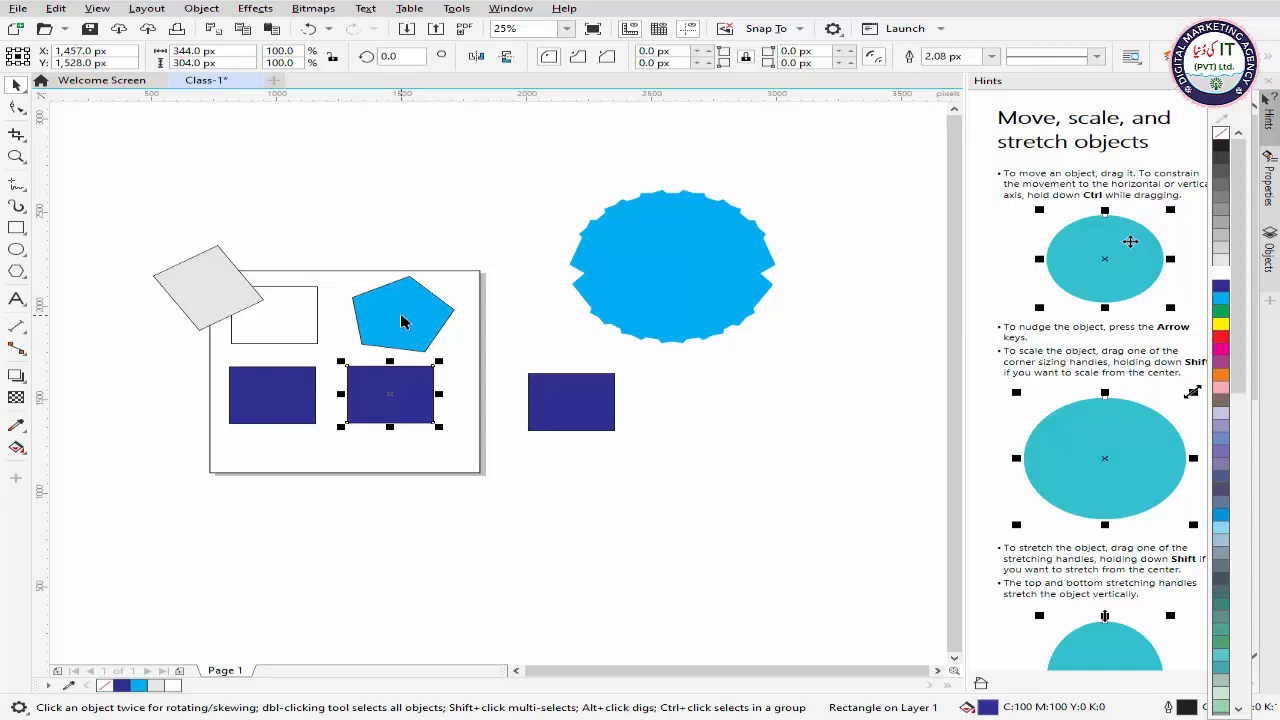
left_click(404, 318, "shift")
left_click(268, 392, "shift")
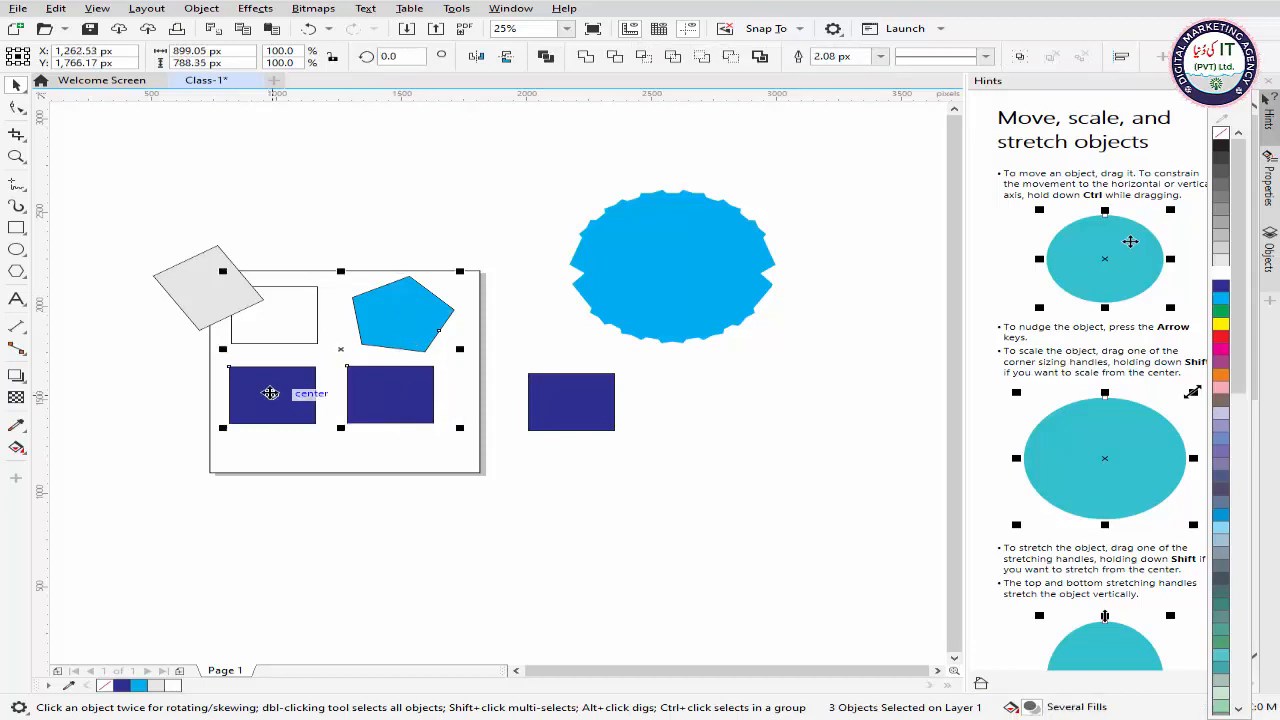
left_click(210, 292, "shift")
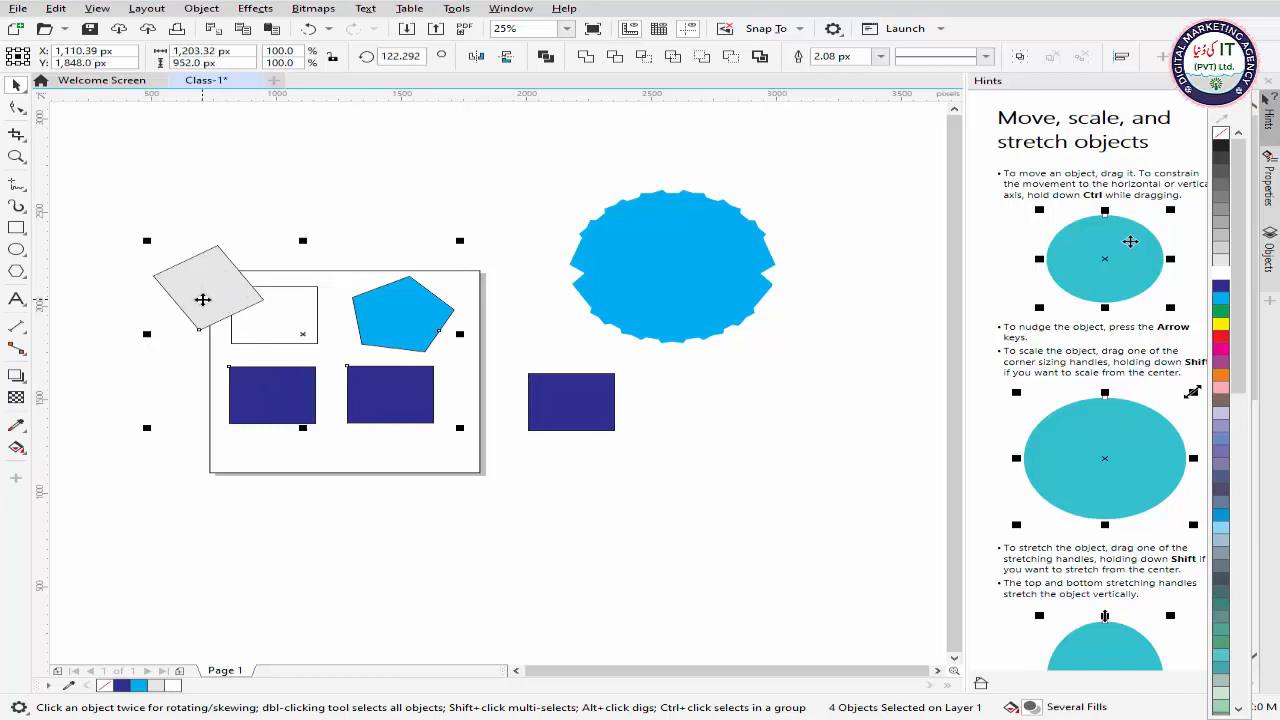
left_click(575, 424, "shift")
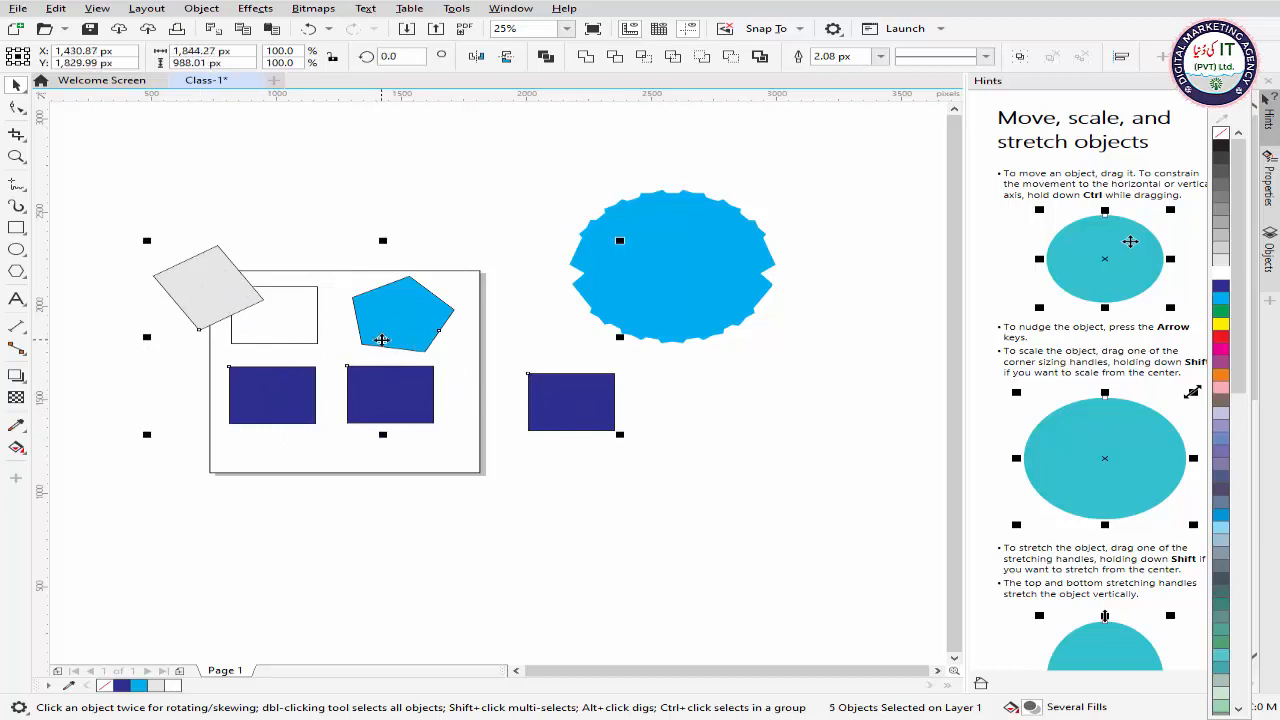
left_click_drag(382, 345, 310, 594)
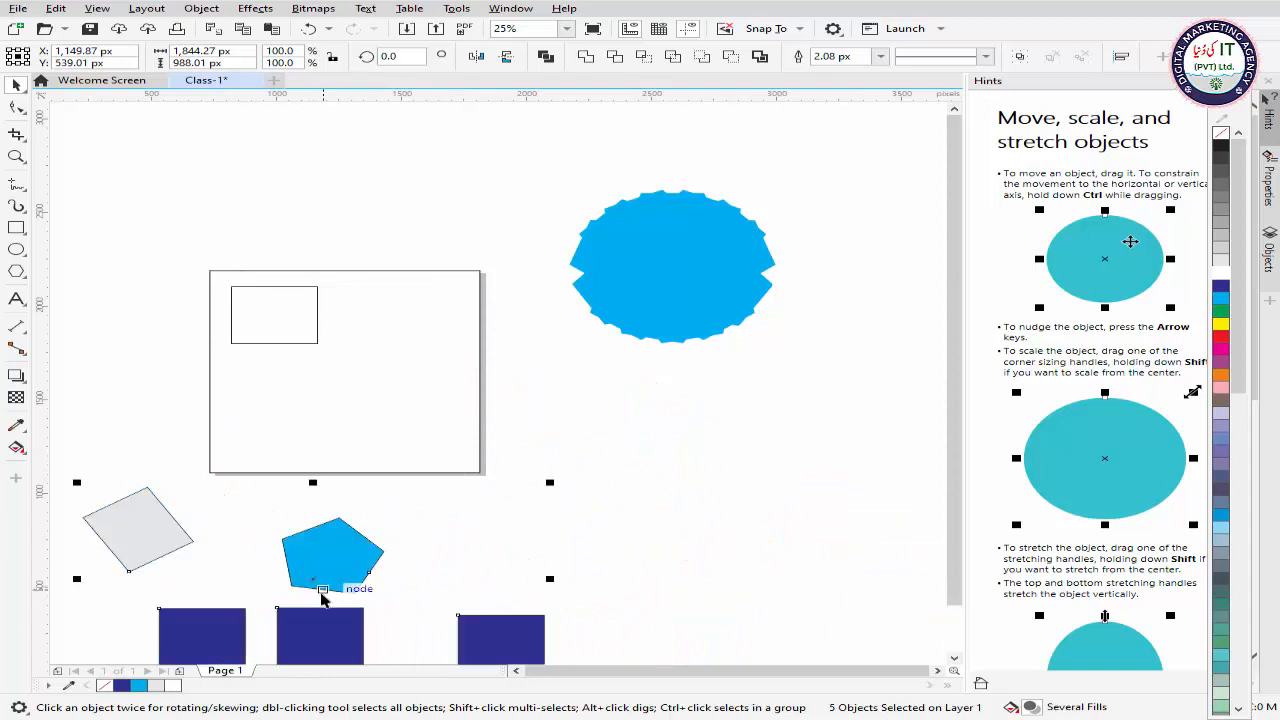
Step: Move the white rectangle off the page to its left side and deselect it
left_click(514, 363)
left_click_drag(288, 332, 87, 340)
left_click(190, 325)
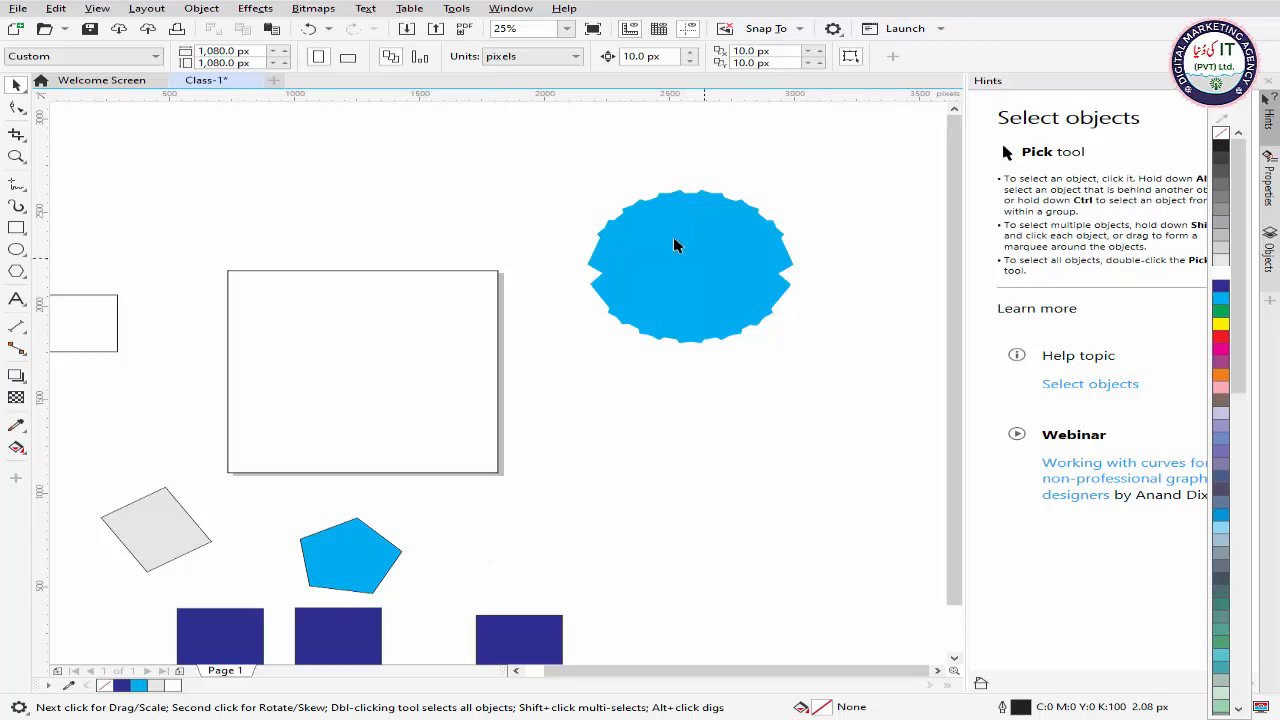
Step: Marquee-select the five shapes below the page, and reselect only four of them, without the rightmost blue rectangle
scroll(604, 461, "down", 5)
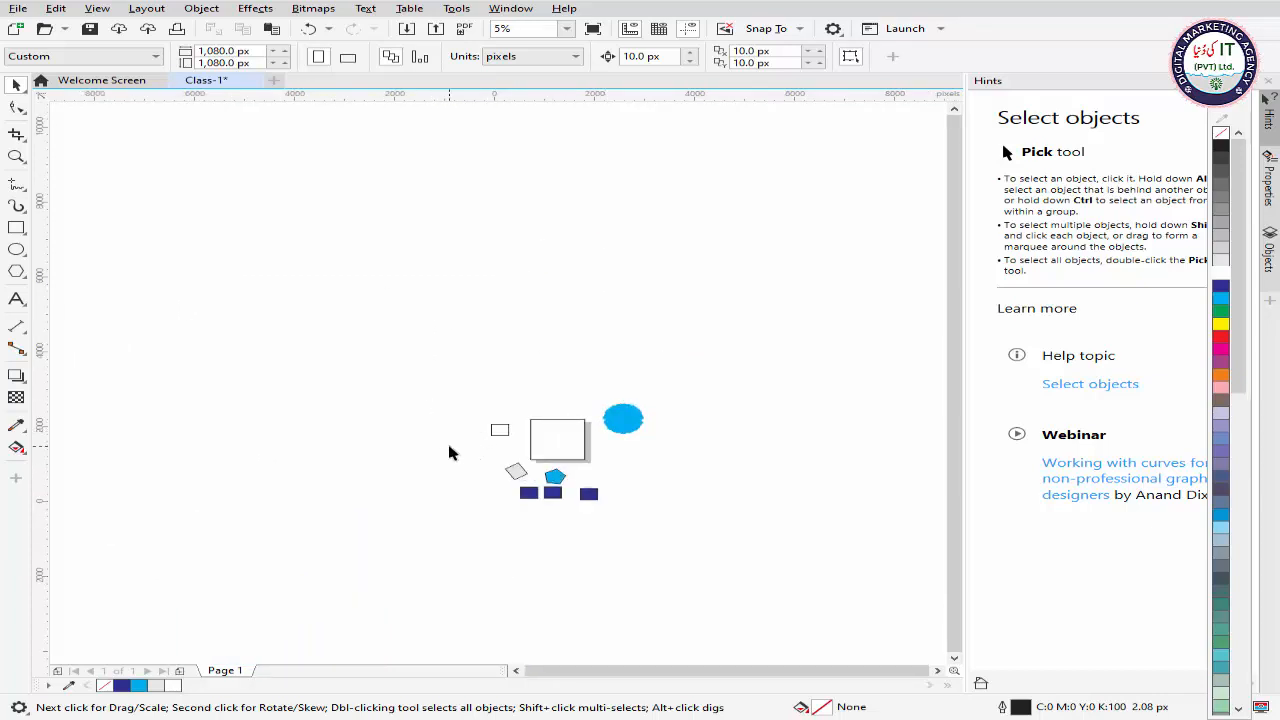
left_click_drag(677, 531, 679, 532)
left_click(371, 447)
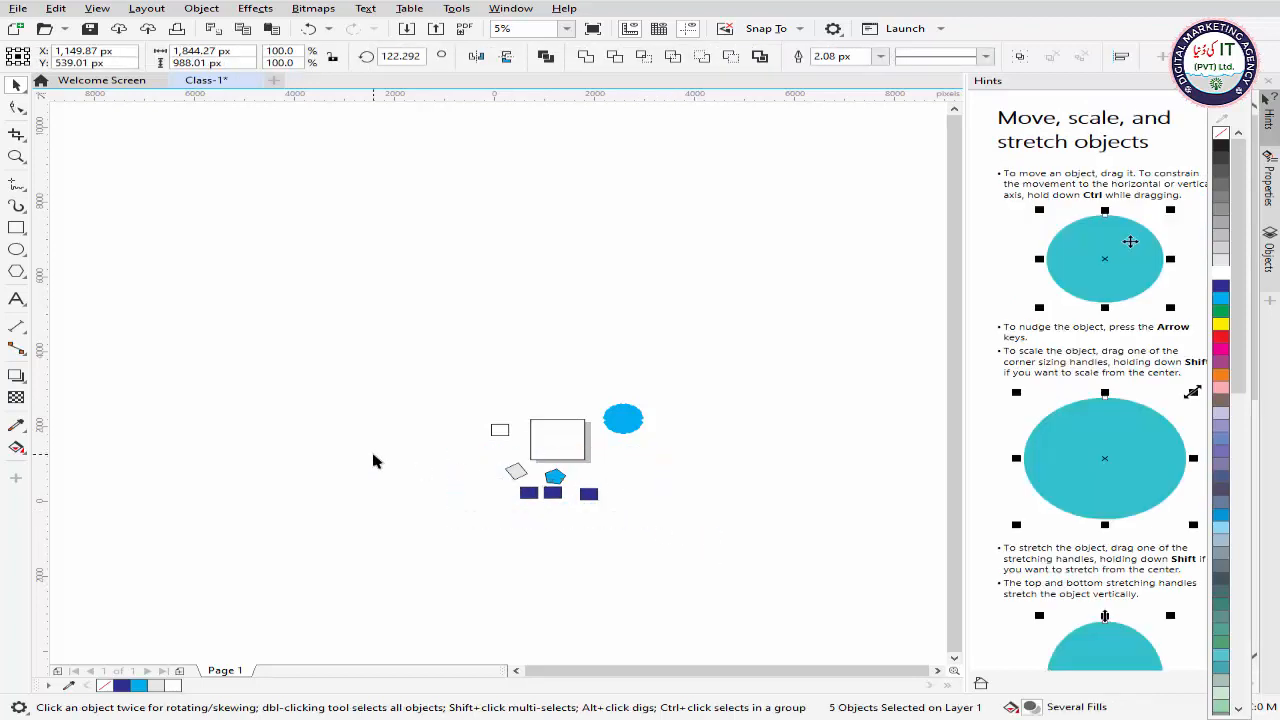
left_click_drag(455, 490, 570, 519)
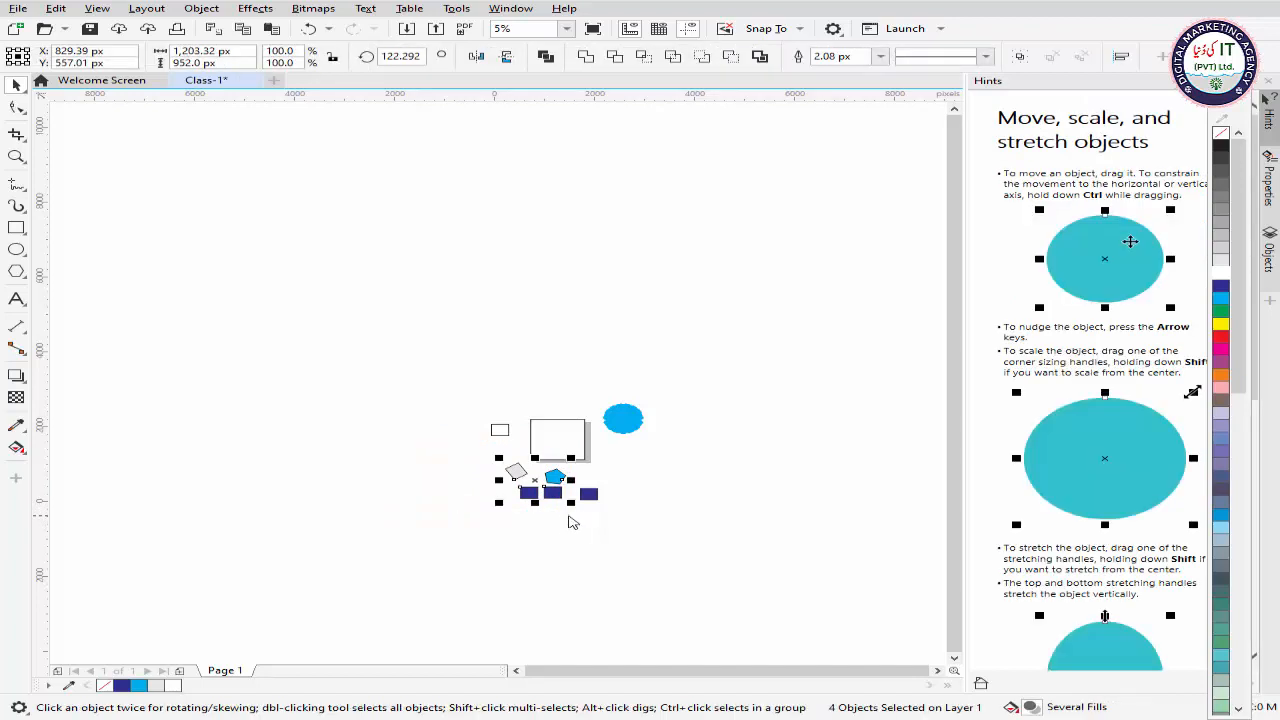
scroll(533, 498, "up", 2)
scroll(535, 499, "up", 1)
scroll(535, 499, "down", 3)
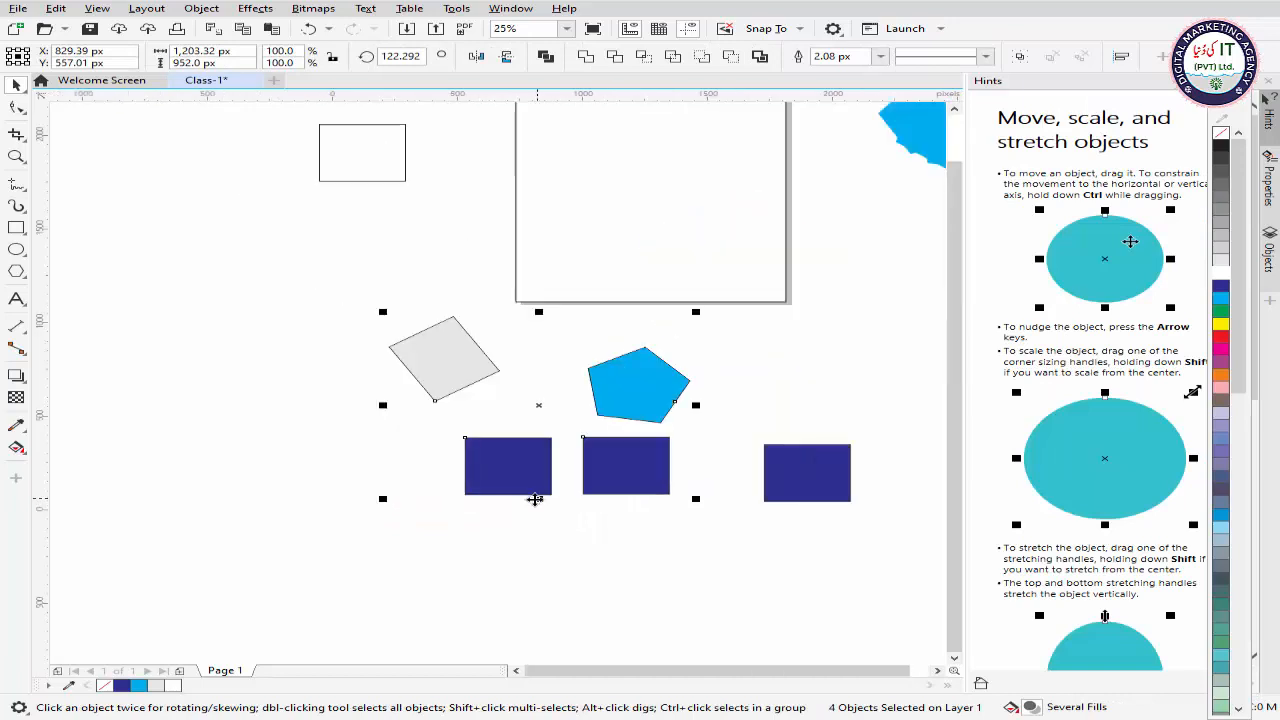
scroll(610, 505, "up", 2)
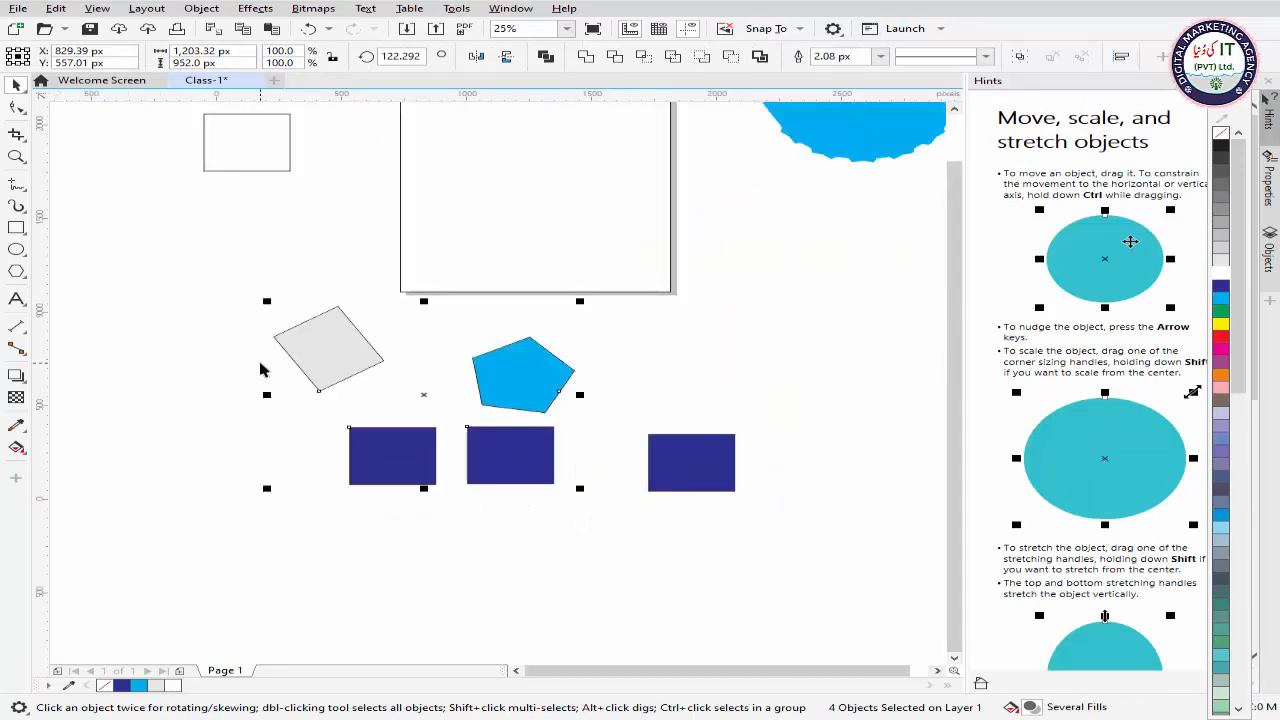
Step: Marquee-select the grey and leftmost blue rectangles, and extend a new marquee over the pentagon and middle blue rectangle too
left_click(174, 373)
left_click_drag(374, 399, 513, 510)
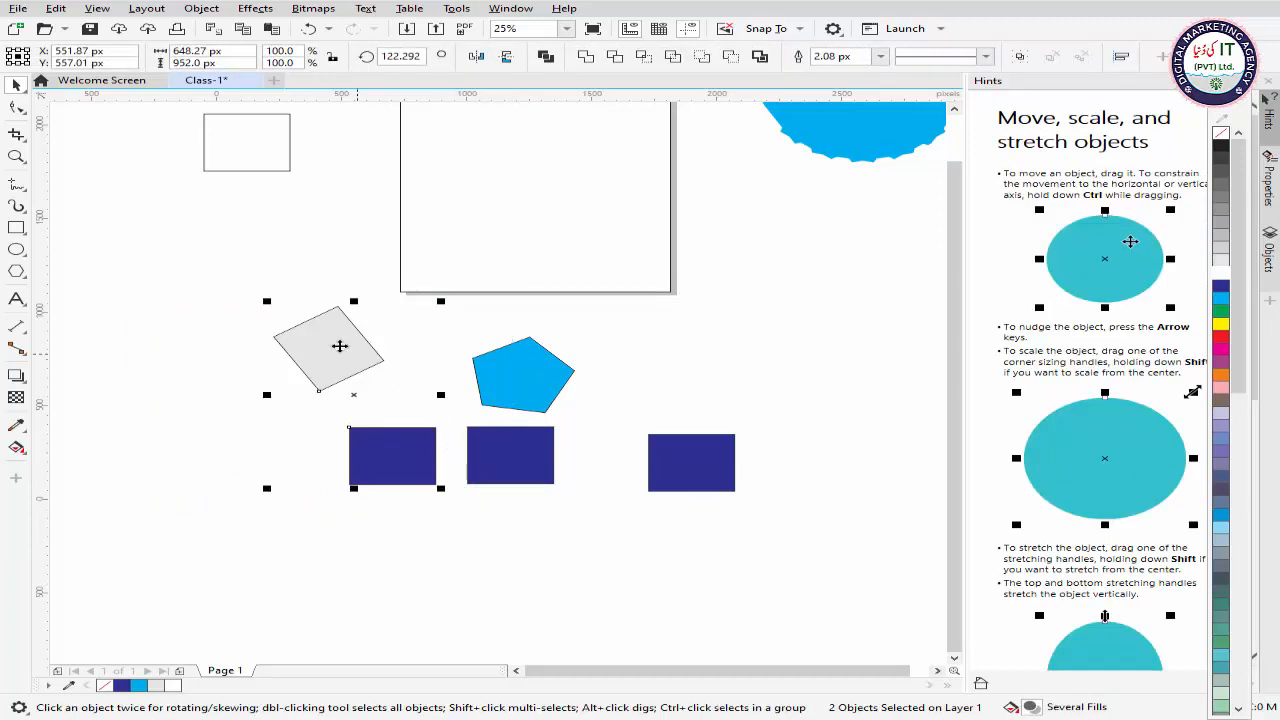
left_click_drag(184, 286, 607, 510)
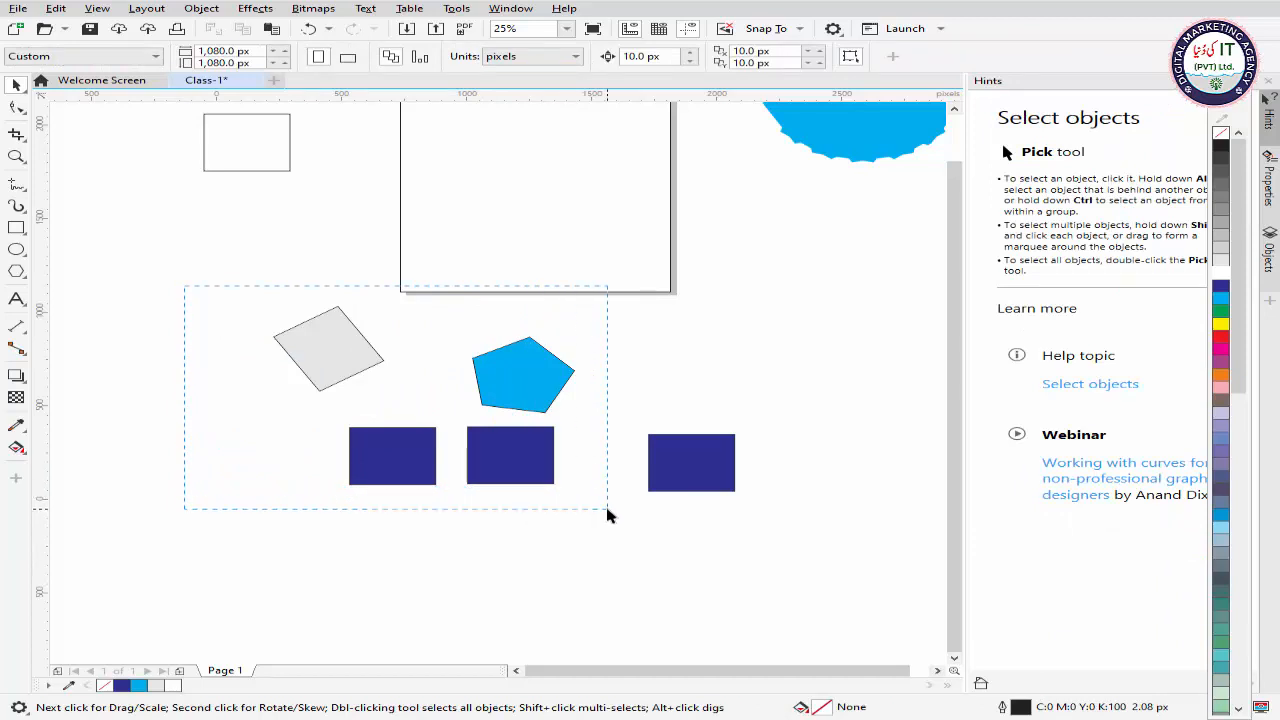
left_click_drag(607, 509, 676, 517)
left_click_drag(677, 523, 677, 523)
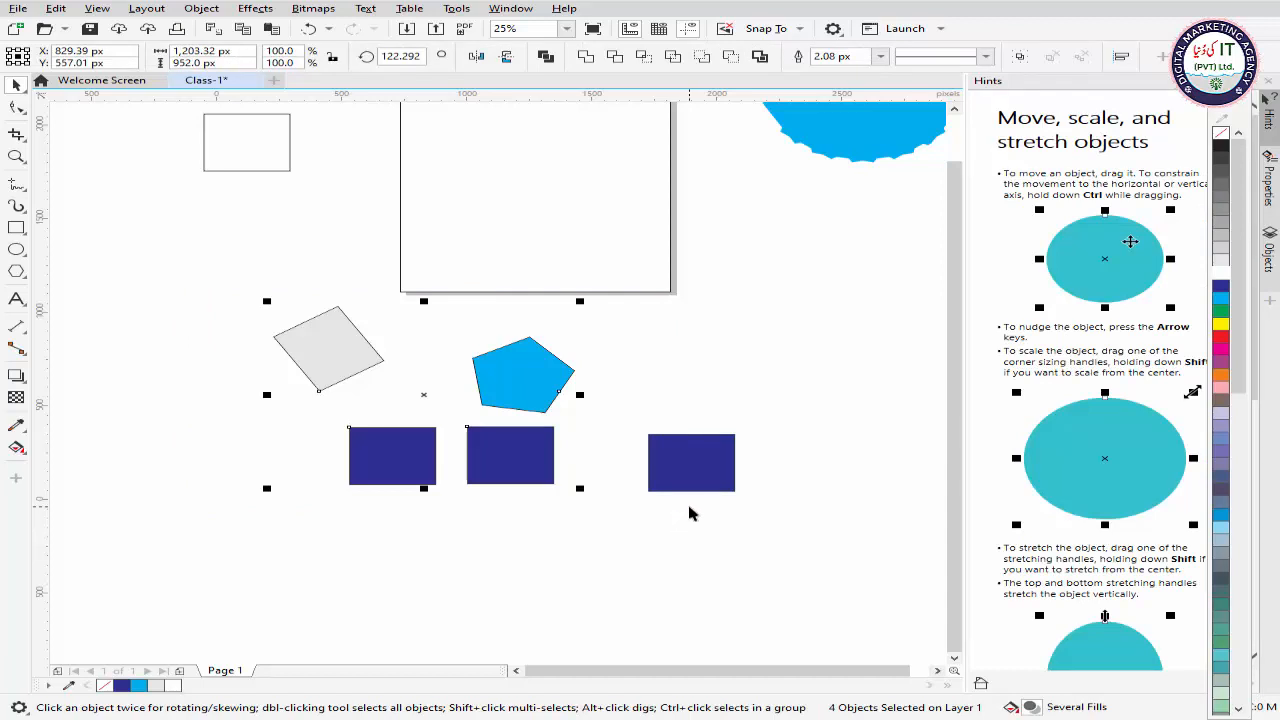
Step: Marquee-select all five shapes below the page completely and deselect them
left_click(185, 320)
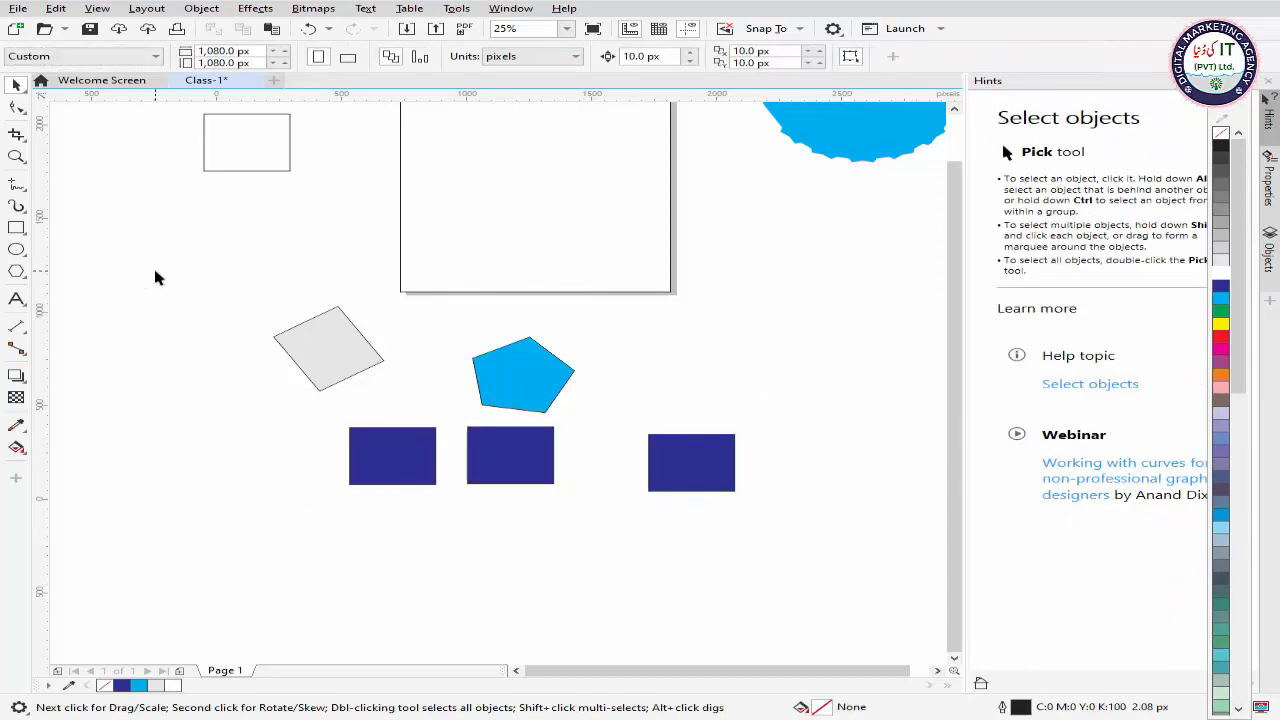
left_click_drag(155, 271, 820, 529)
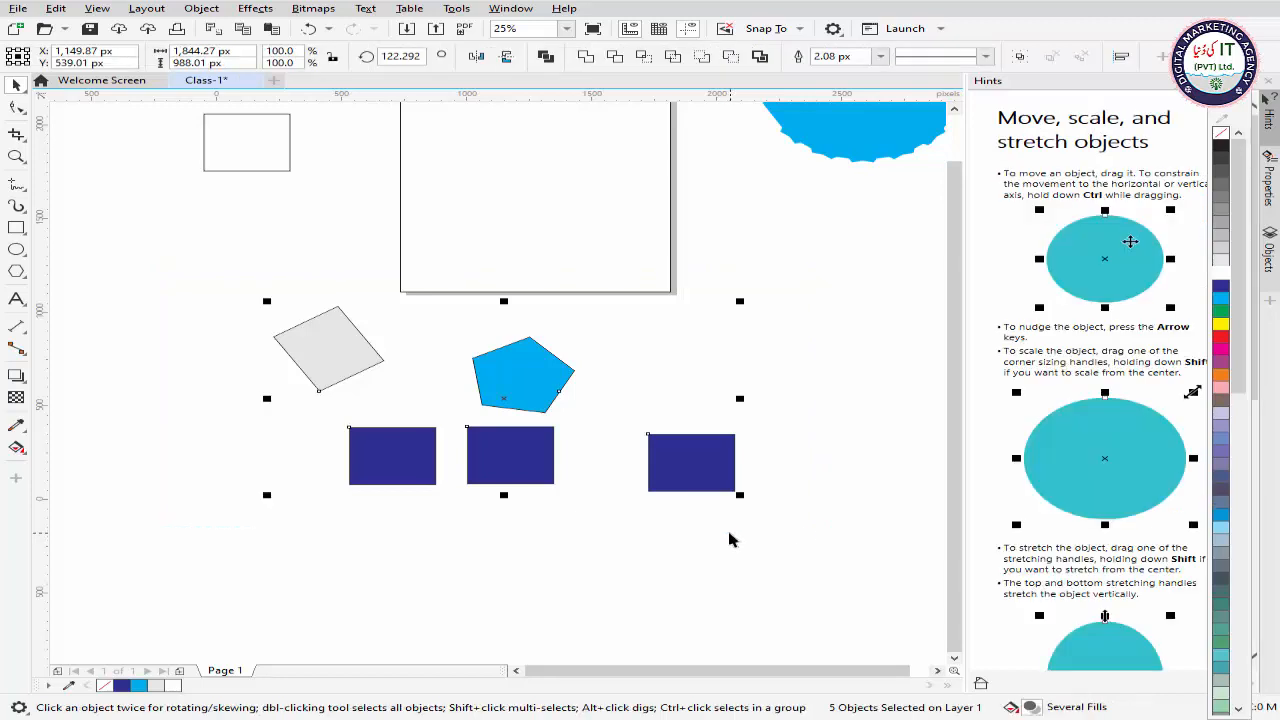
scroll(727, 526, "down", 2)
scroll(712, 524, "up", 3)
scroll(705, 518, "down", 1)
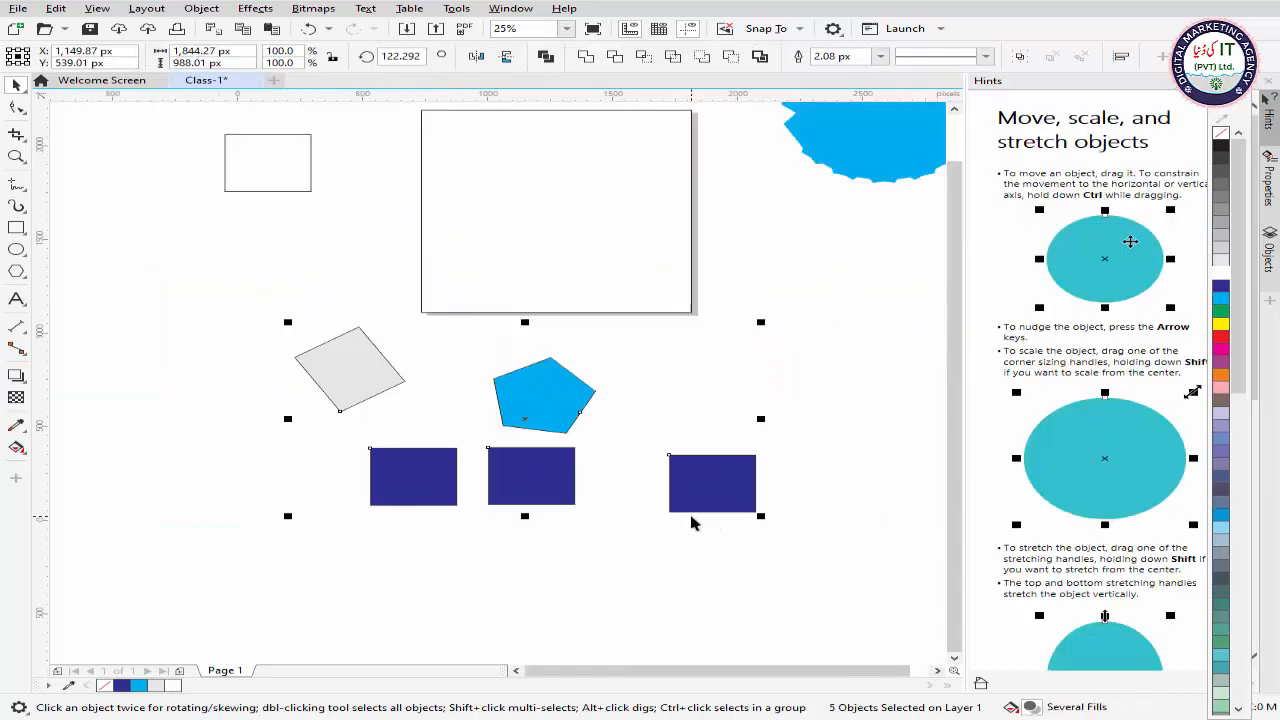
left_click(788, 418)
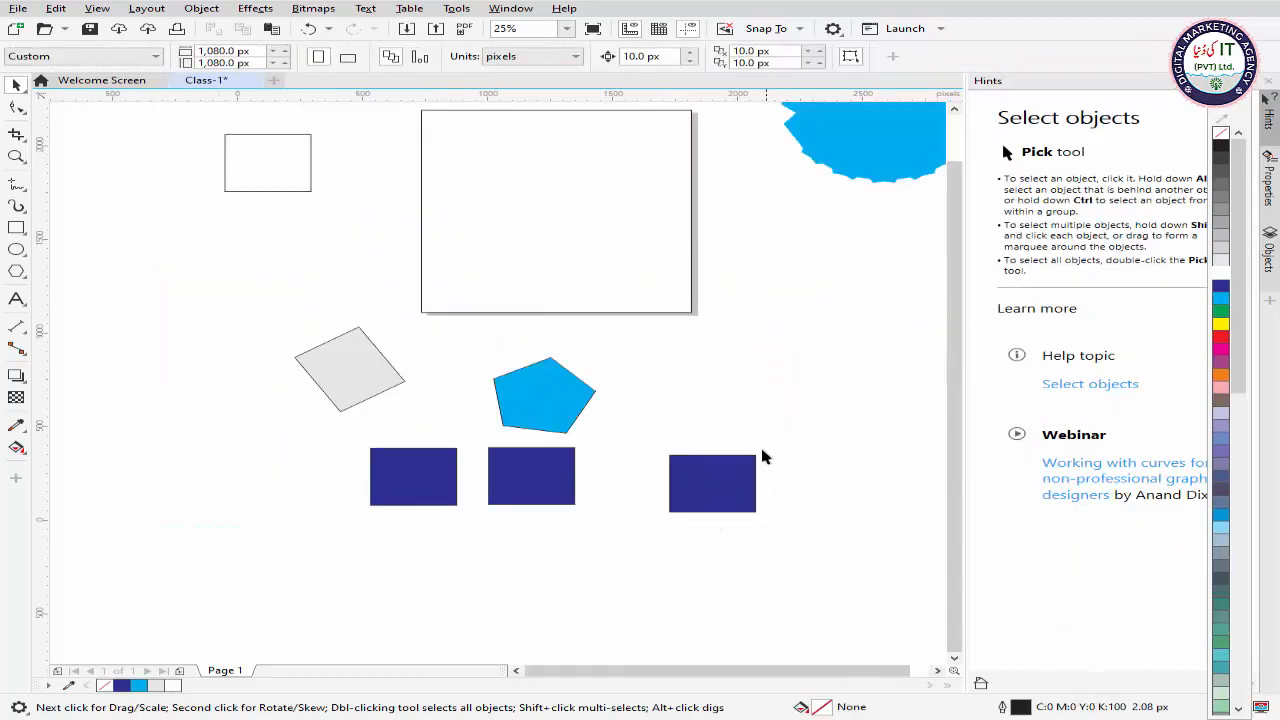
Step: Add the blue rectangles, pentagon, grey and white rectangles one by one to the selection and move them to about X -420 px, Y 523 px
left_click(722, 482)
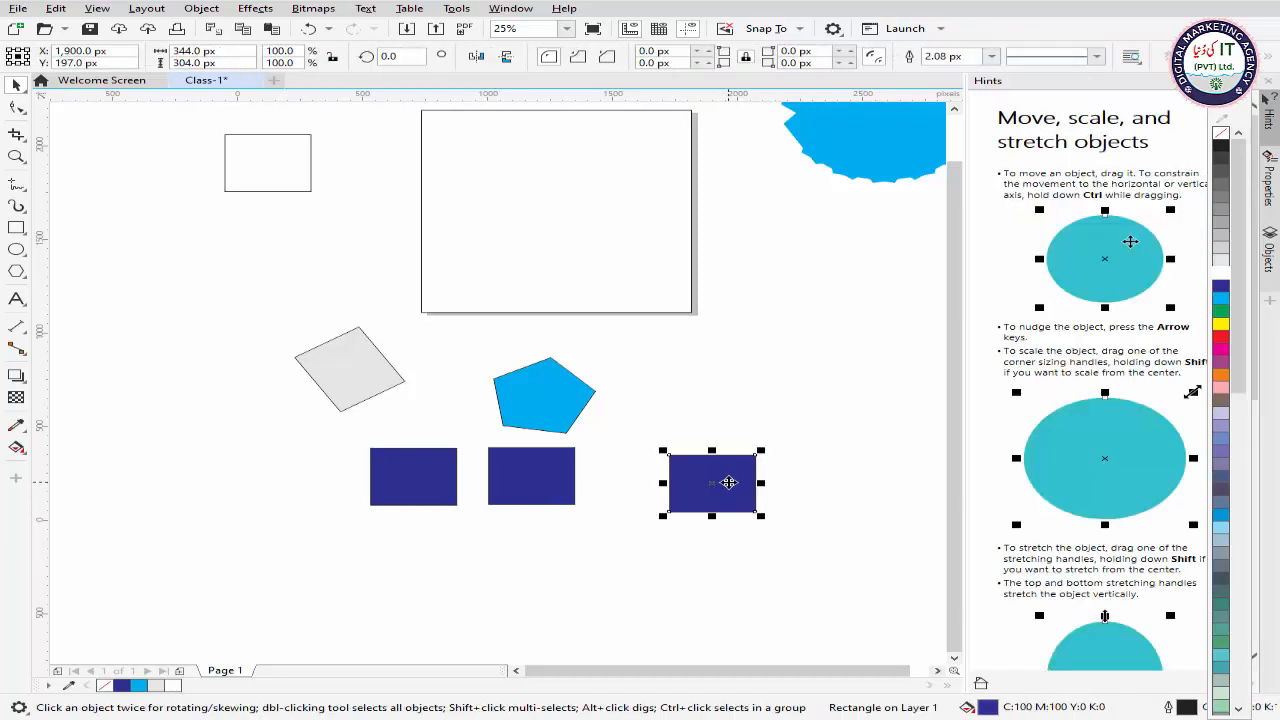
left_click(558, 421, "shift")
left_click(548, 495, "shift")
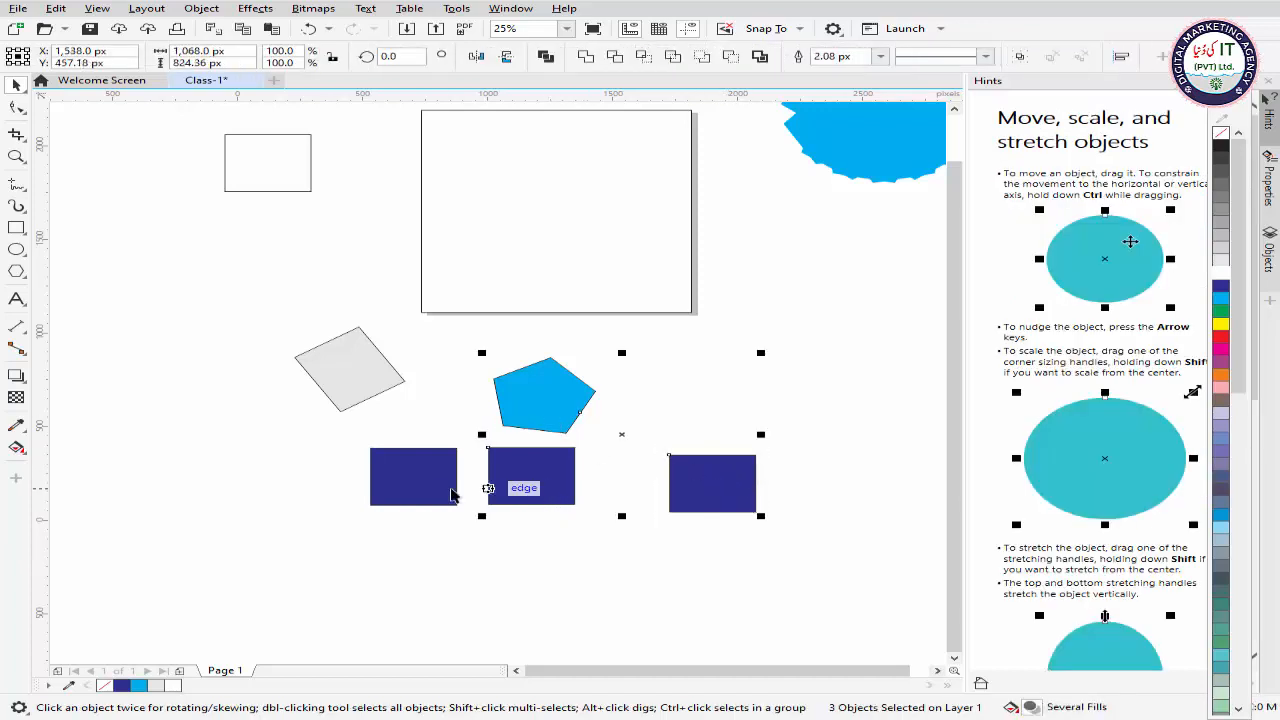
left_click(450, 493, "shift")
left_click(346, 366, "shift")
left_click(272, 163, "shift")
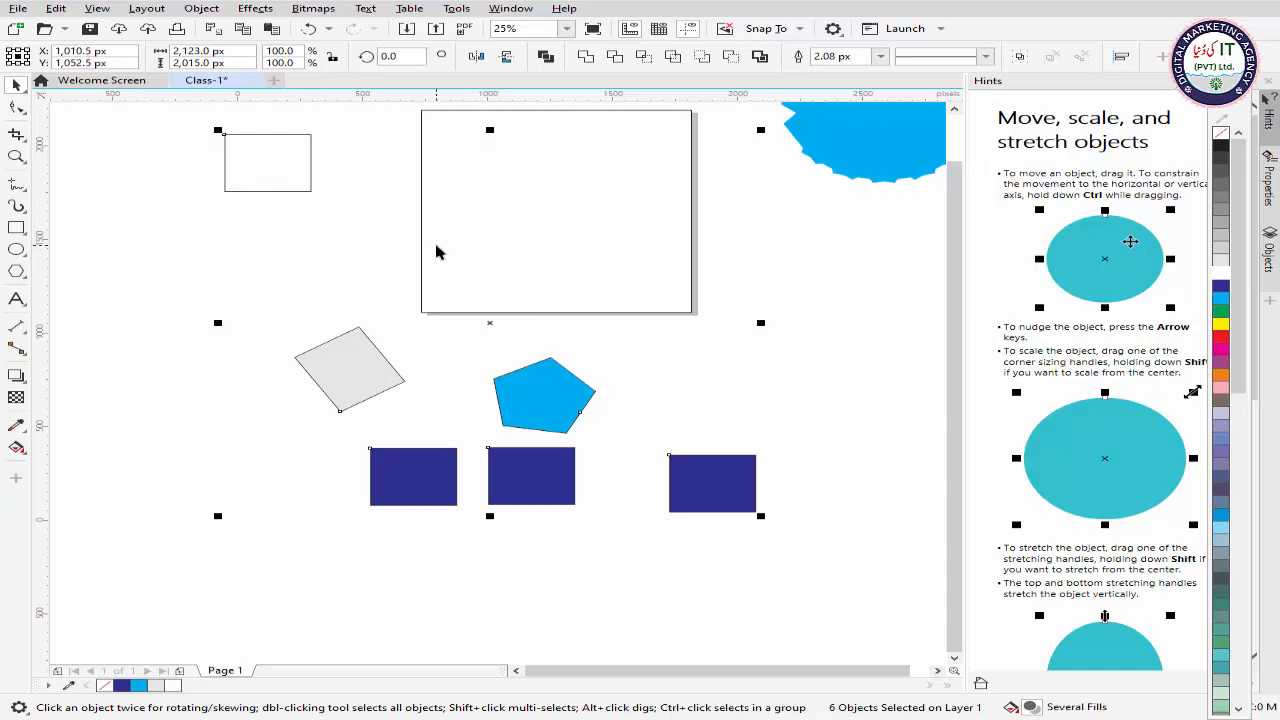
scroll(436, 252, "down", 2)
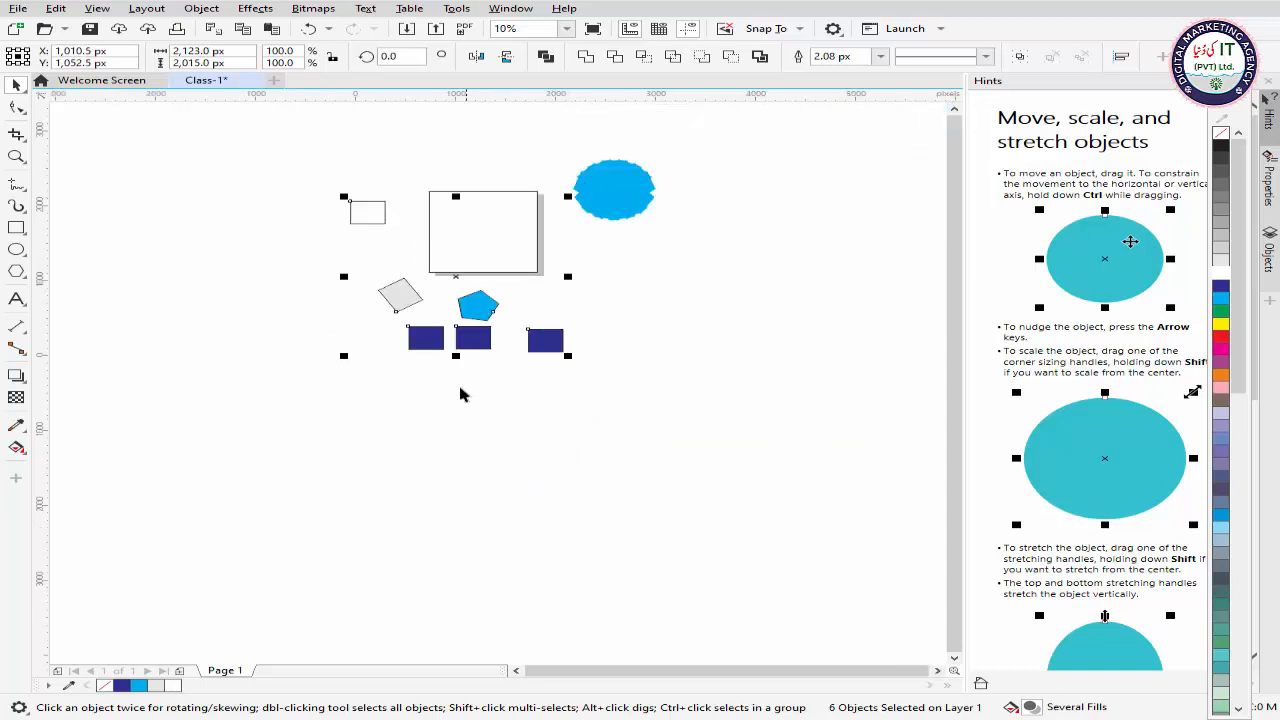
left_click_drag(455, 276, 312, 316)
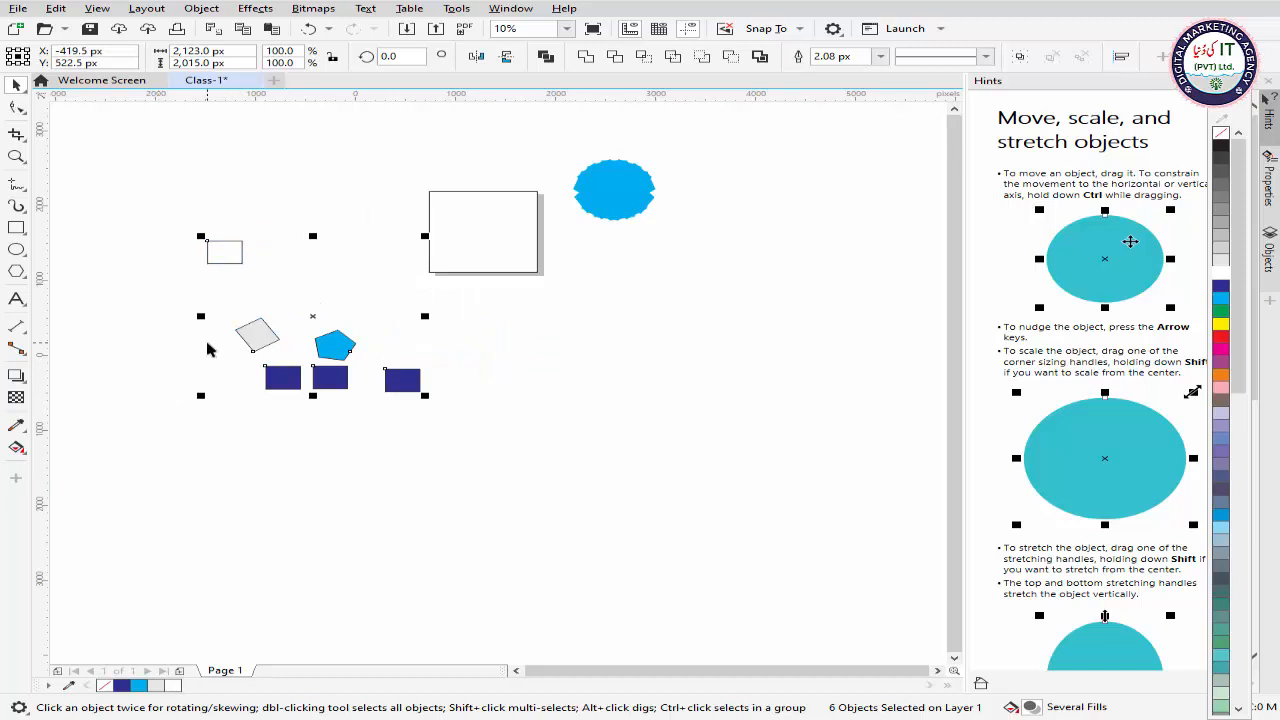